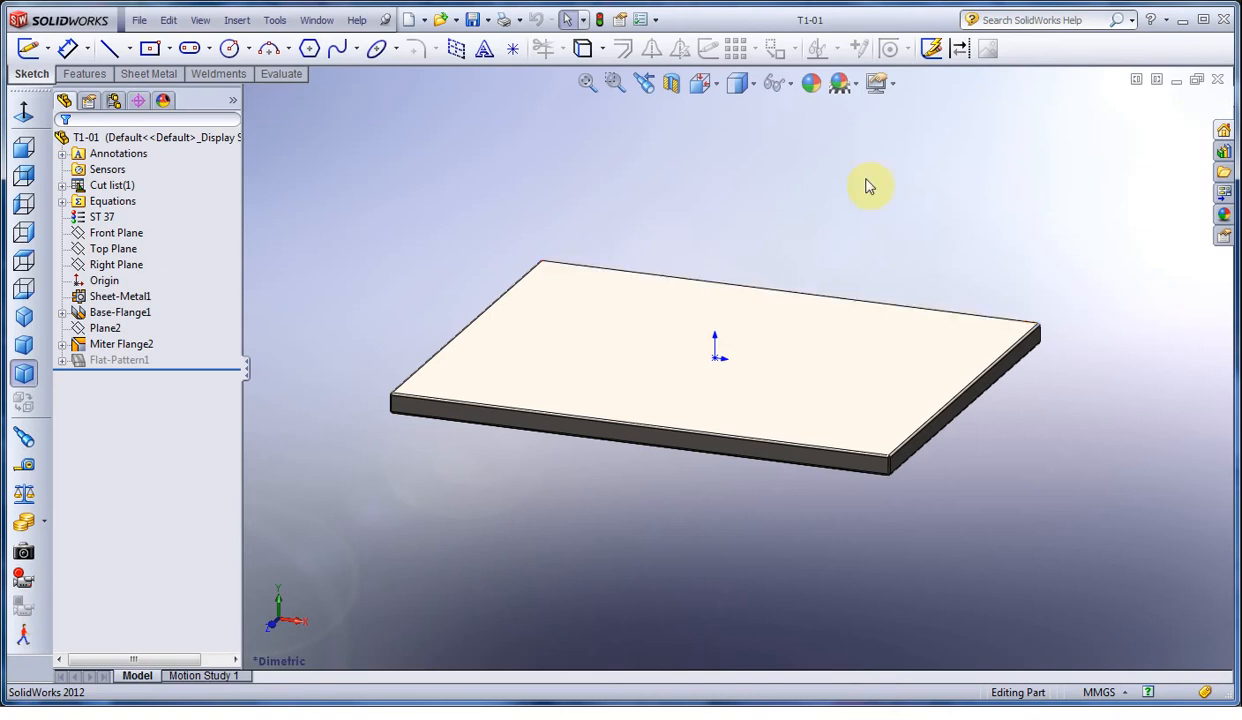
Create a new assembly from the open T1-01 part with the Asem hashahar template and place the part in it
left_click(425, 22)
left_click(430, 75)
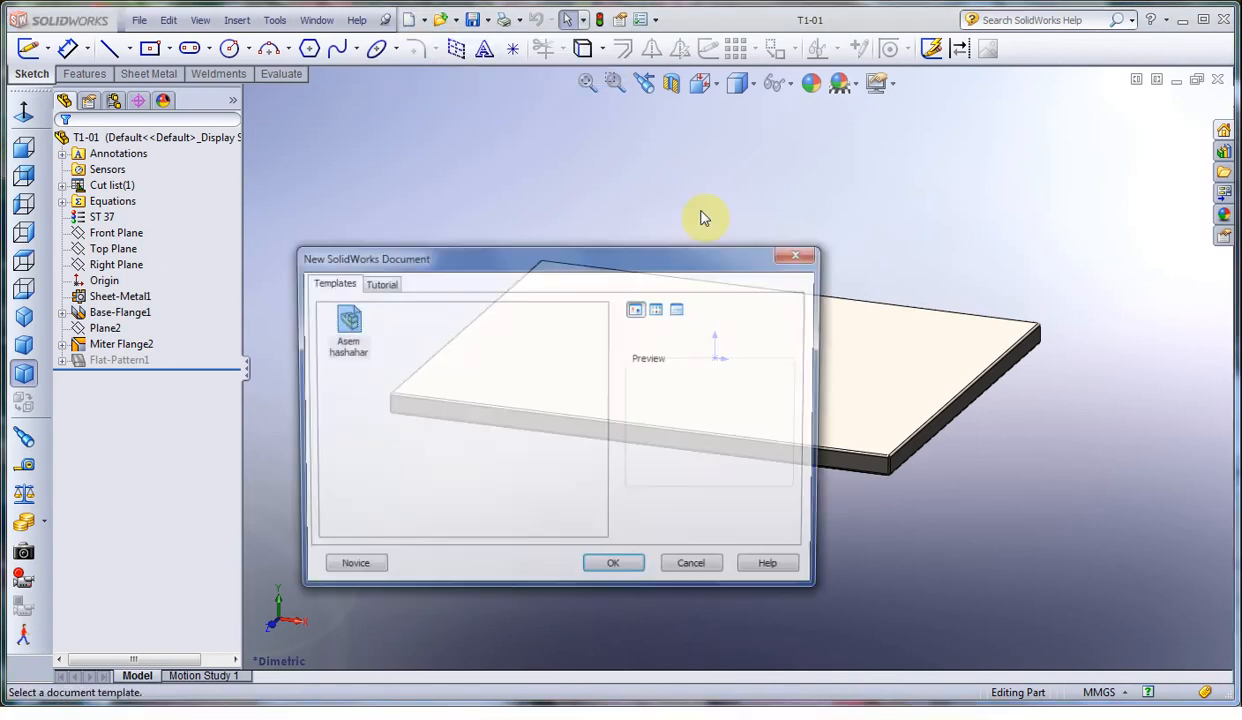
left_click(632, 570)
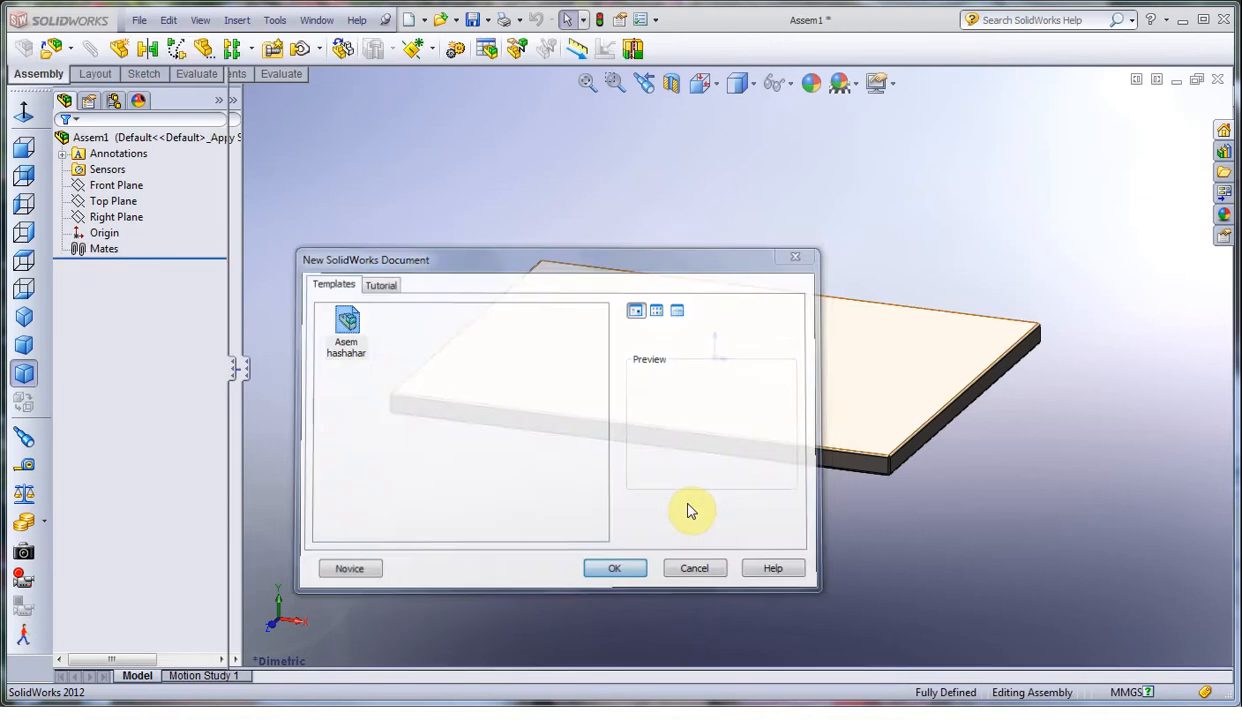
left_click(845, 342)
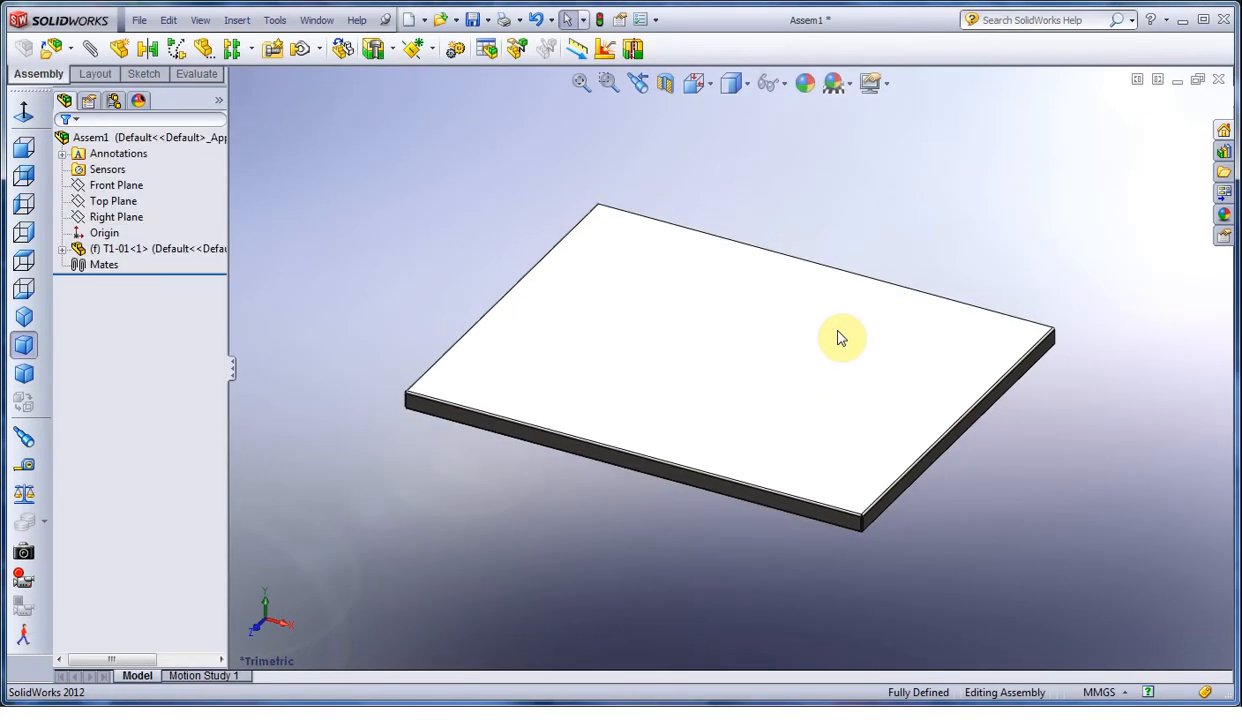
Float the T1-01 component and mate its Front Plane coincident with the assembly's Front Plane
right_click(100, 256)
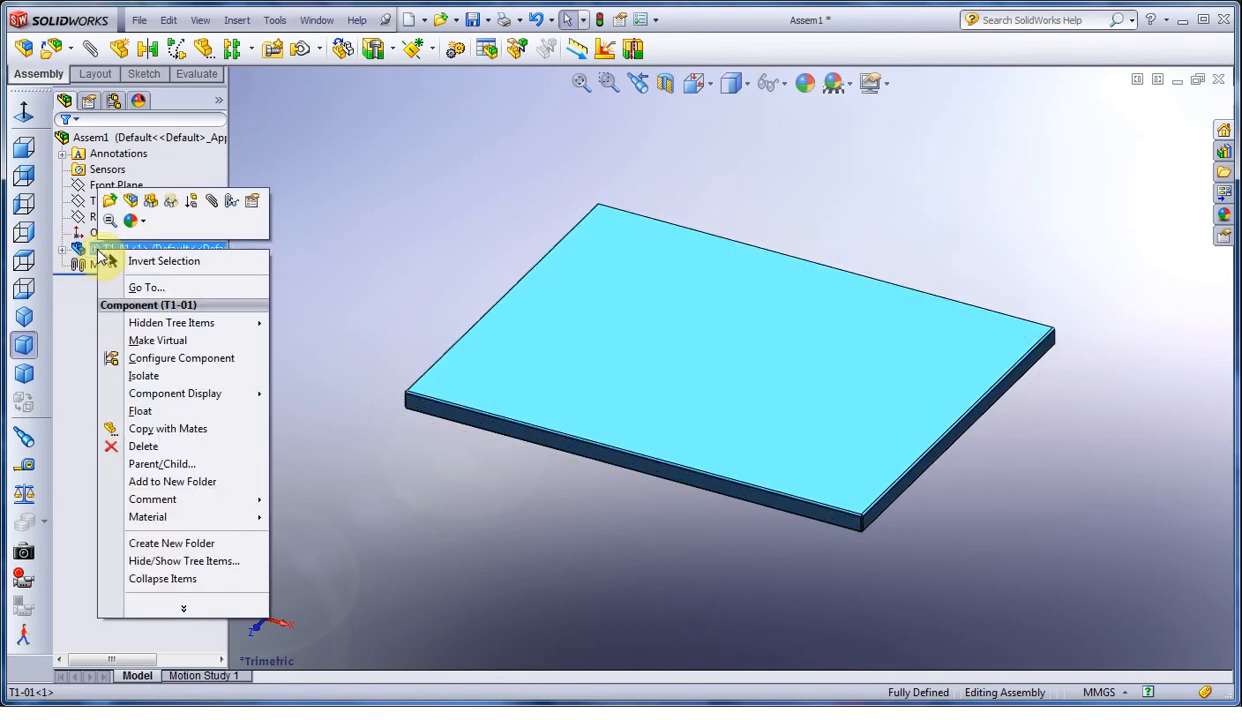
left_click(141, 416)
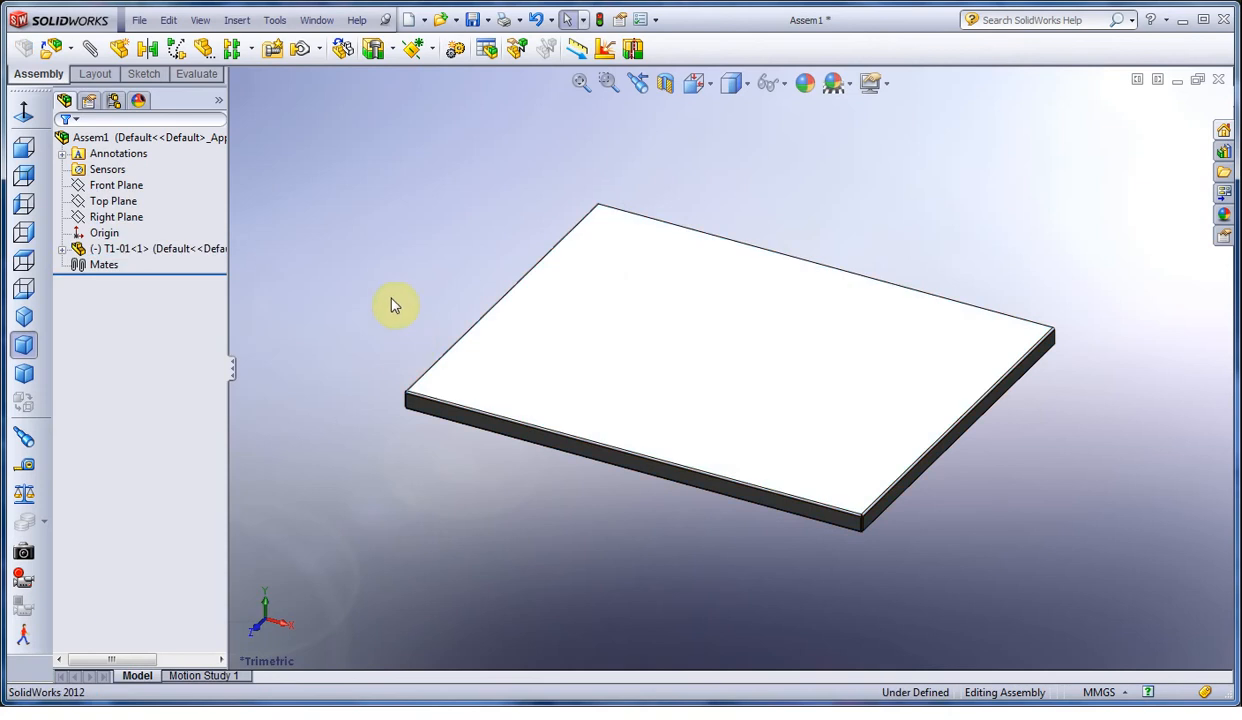
left_click(62, 248)
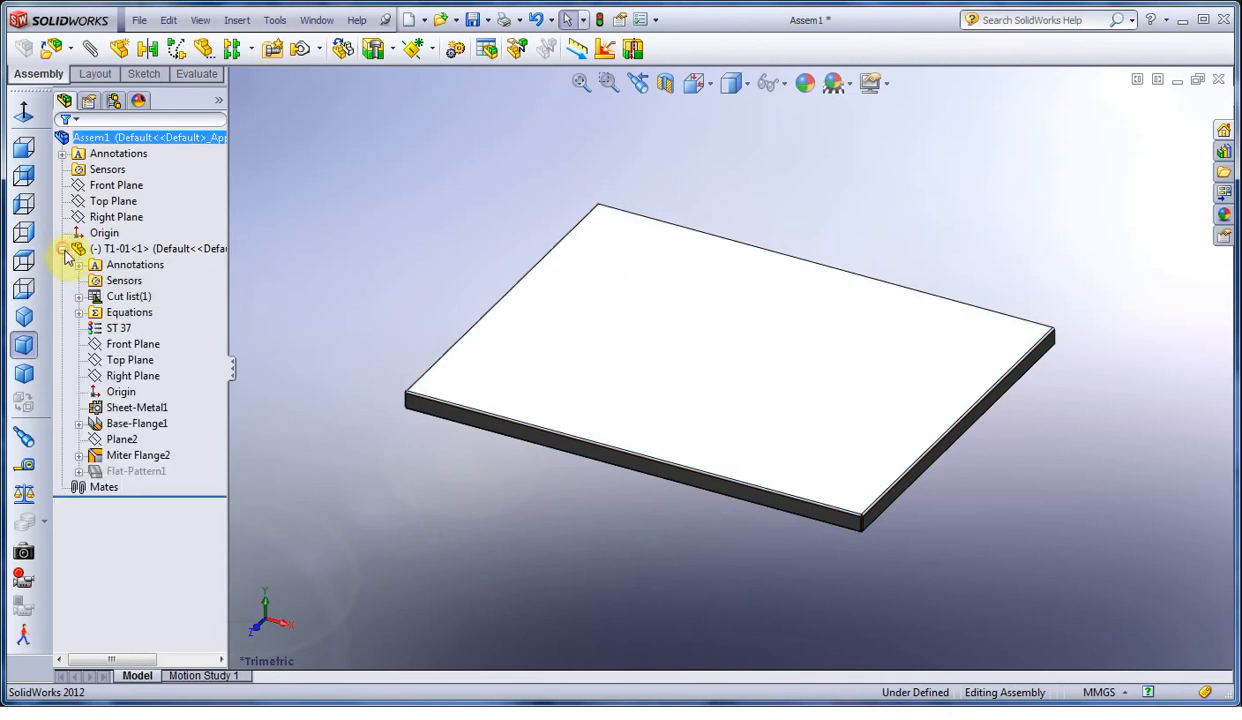
left_click(134, 346)
key("m")
left_click(237, 95)
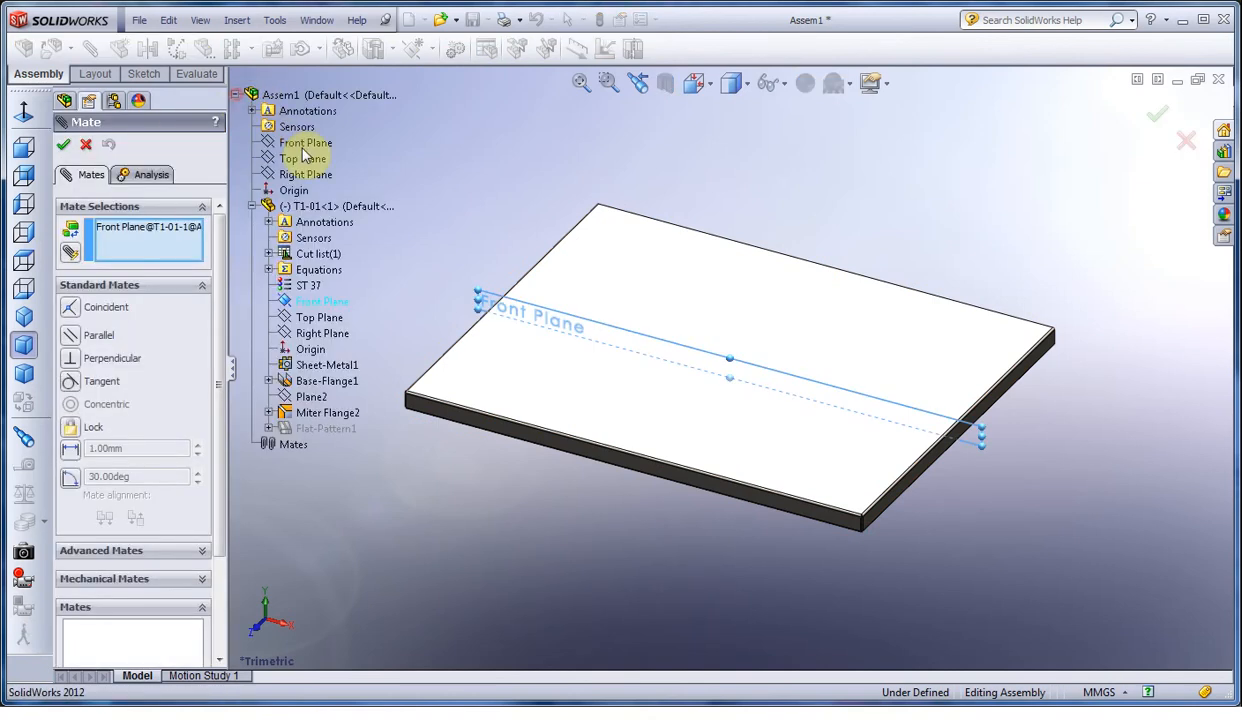
left_click(305, 146)
left_click(288, 127)
Mate the component's Top Plane and Right Plane coincident with the matching assembly planes and finish mating
left_click(302, 158)
left_click(330, 318)
left_click(862, 160)
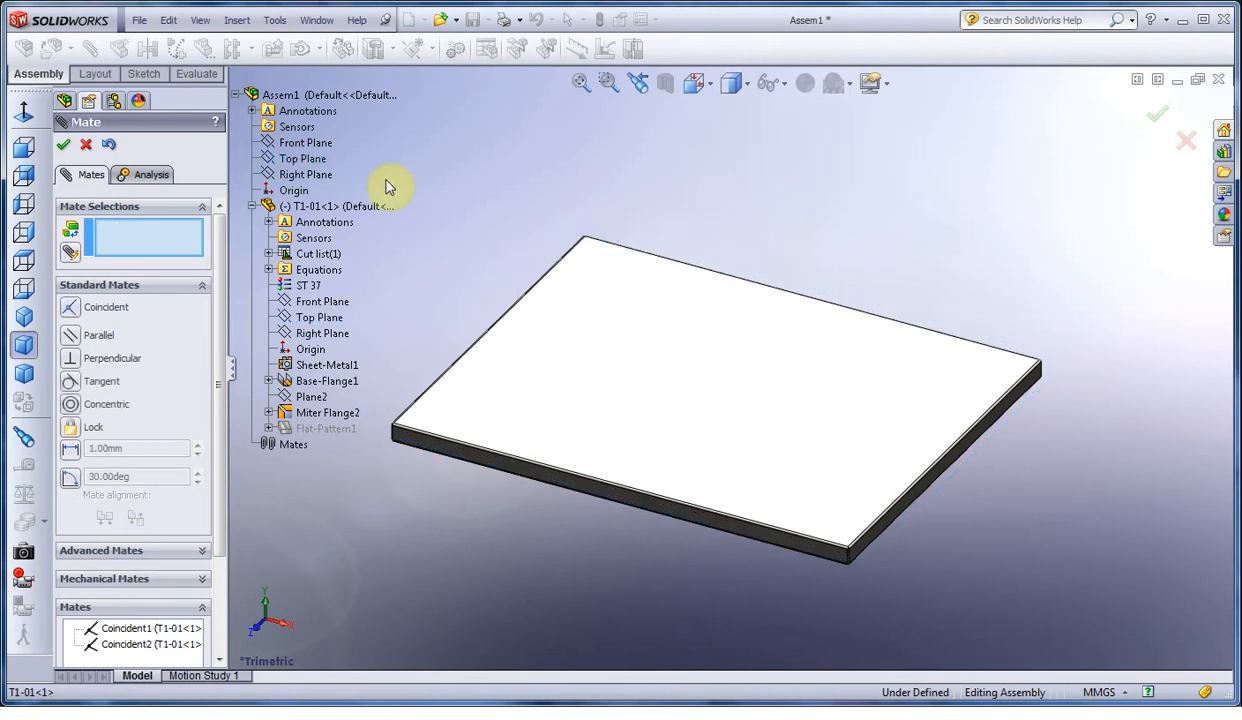
left_click(320, 175)
left_click(322, 333)
left_click(561, 211)
left_click(63, 144)
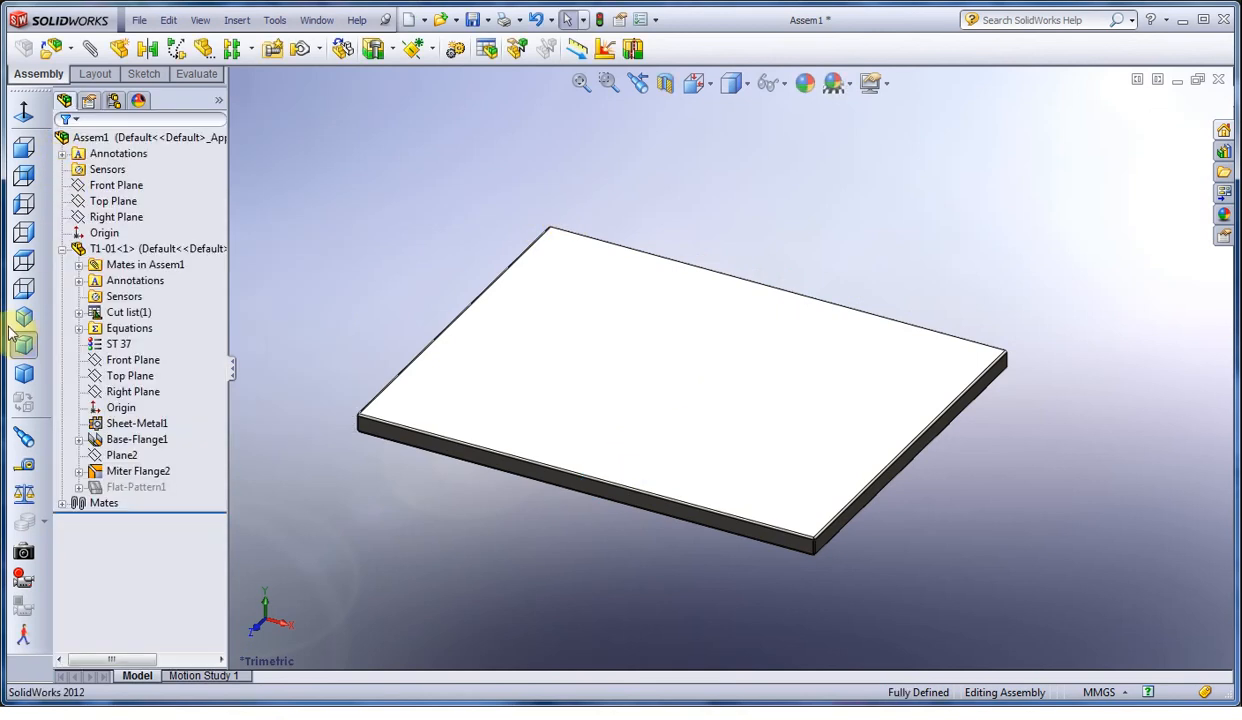
Set the Dimetric view and save the assembly as test-assem0 in the test1 folder
left_click(24, 373)
left_click(62, 249)
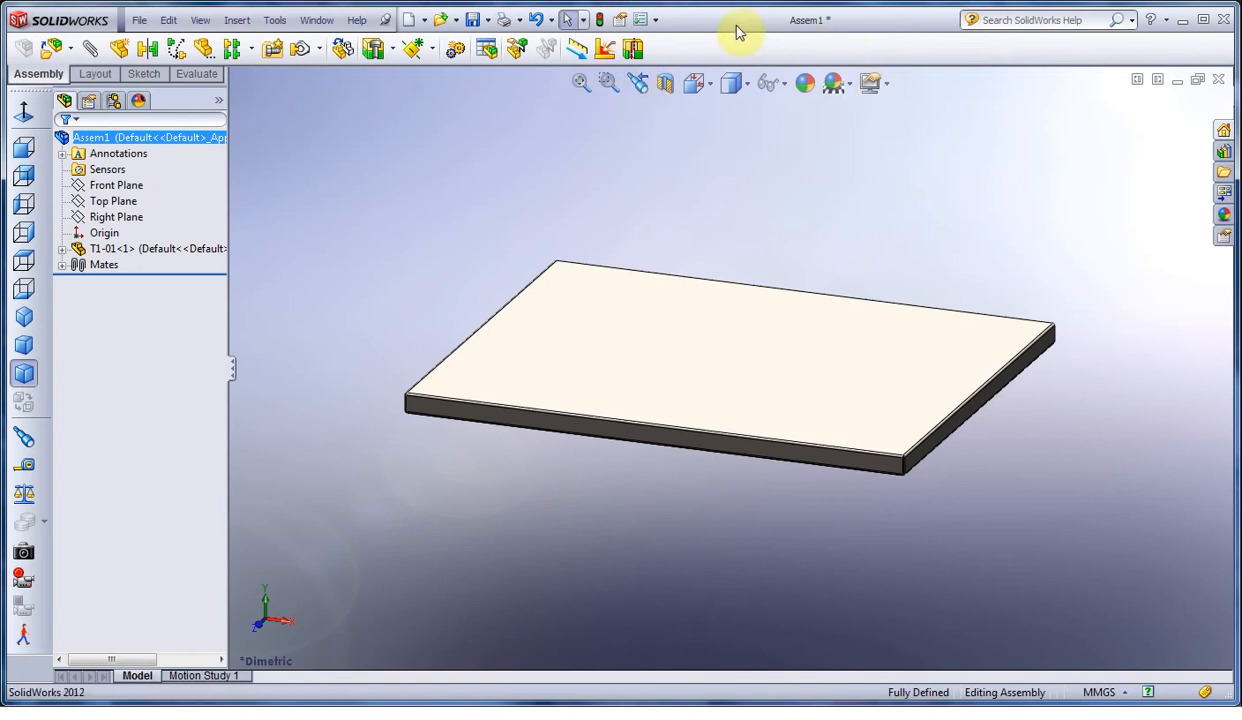
left_click(487, 20)
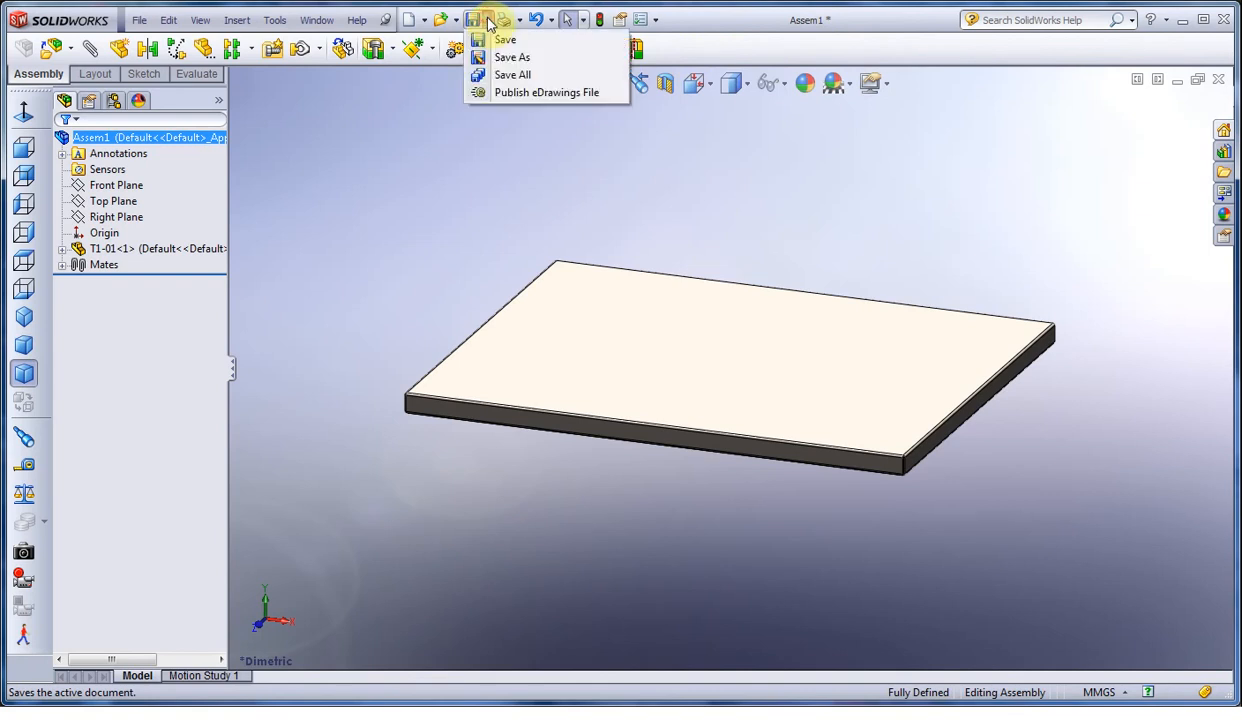
left_click(500, 50)
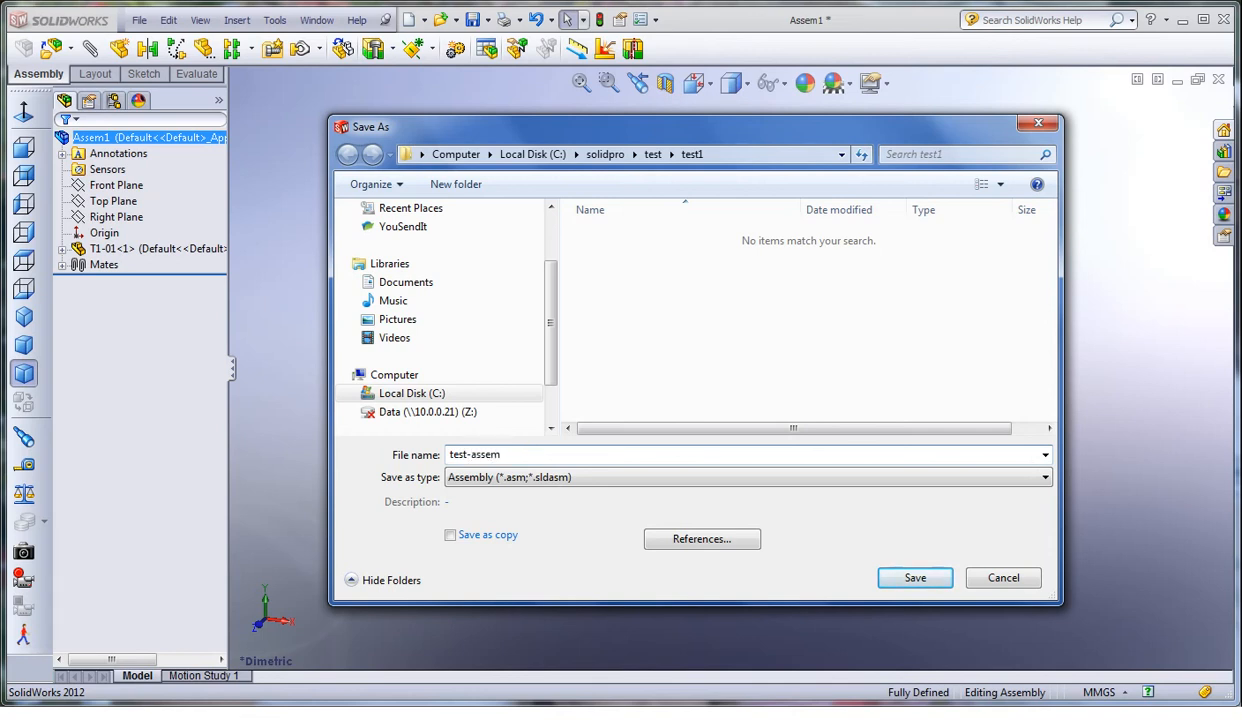
key("Return")
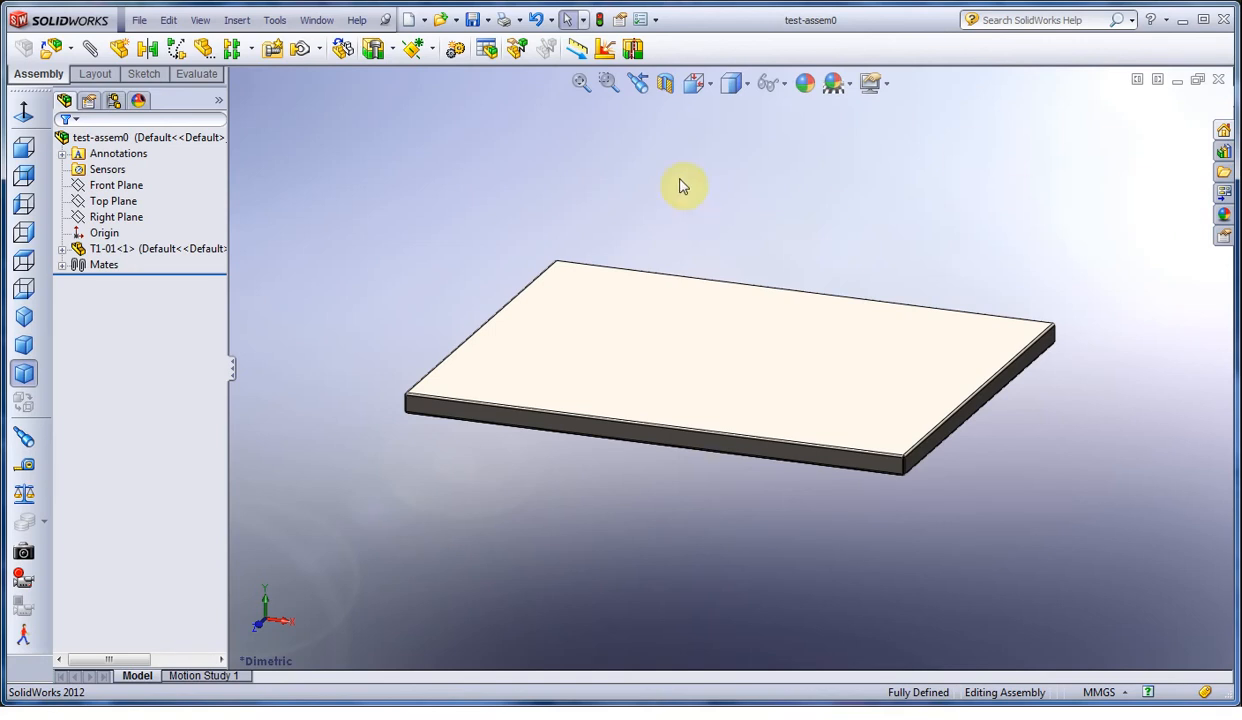
Insert a new part in the assembly, positioned on the outer flange face at the plate's right-hand short side
left_click(130, 51)
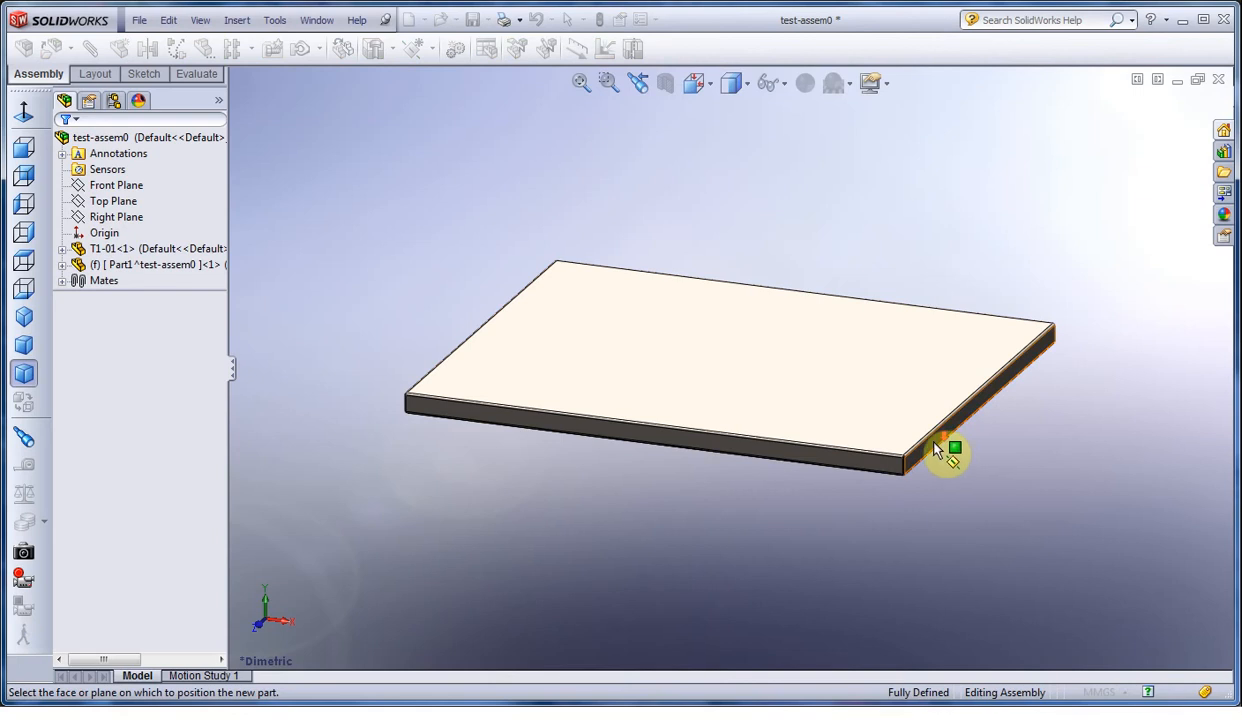
scroll(832, 462, "down", 3)
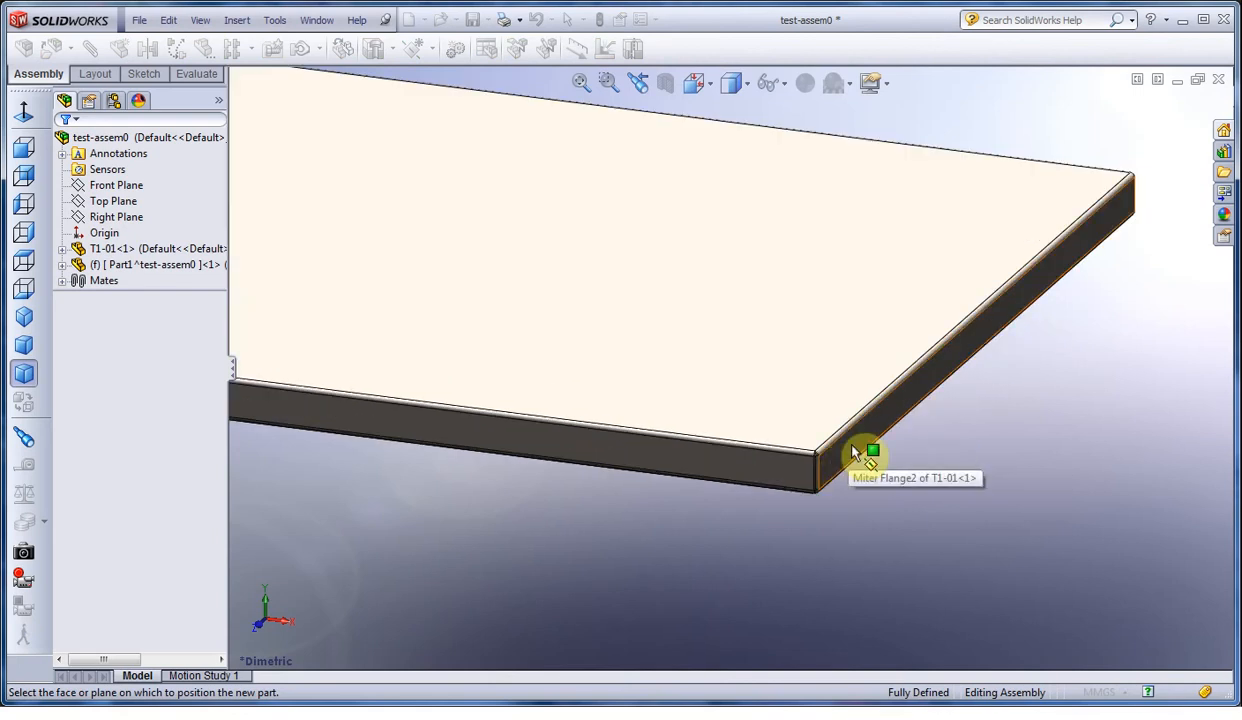
left_click(853, 452)
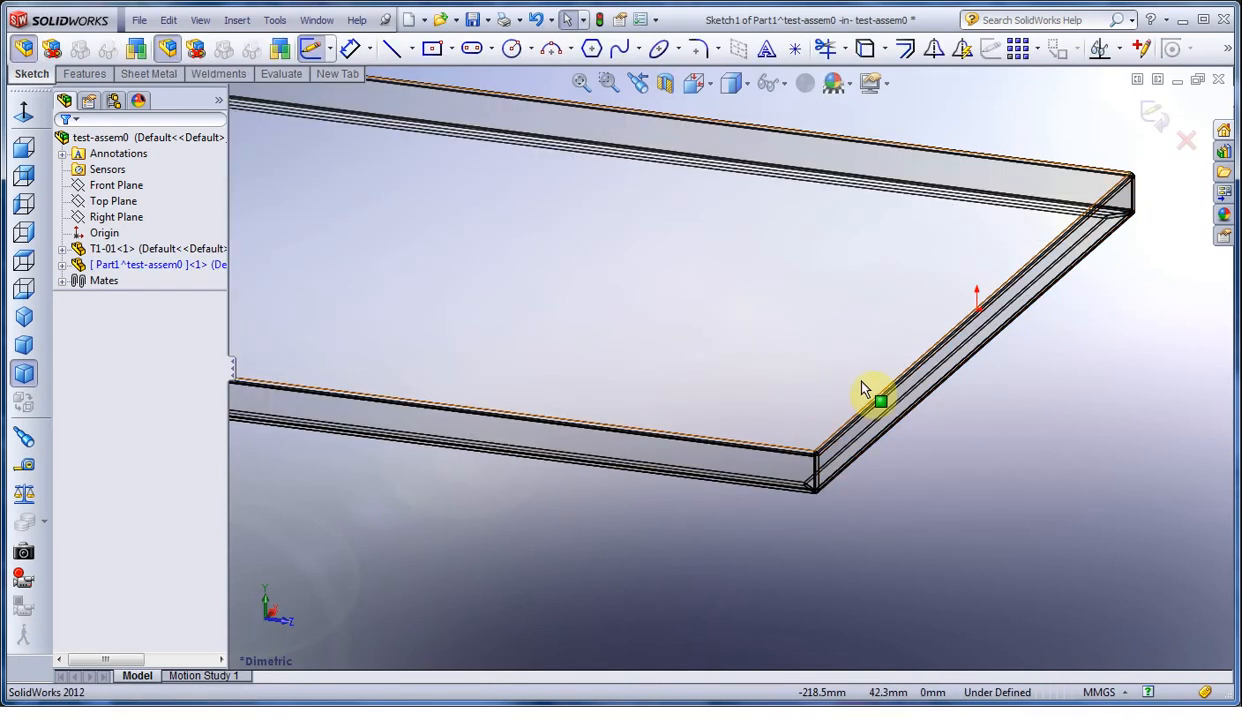
Sketch a corner rectangle standing above the plate's short side
scroll(859, 424, "up", 6)
scroll(787, 270, "down", 2)
left_click(437, 51)
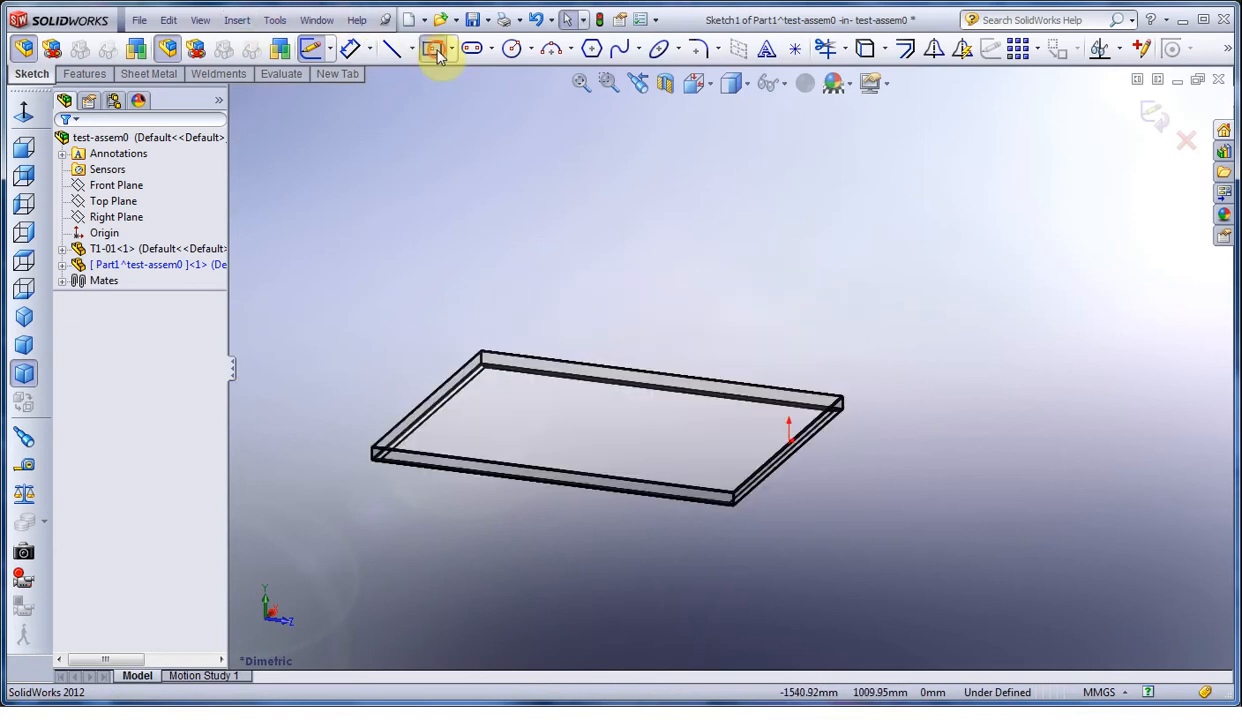
left_click(830, 383)
left_click(734, 154)
View the sketch face-on and make the rectangle's bottom line collinear with the plate's top edge
left_click(22, 114)
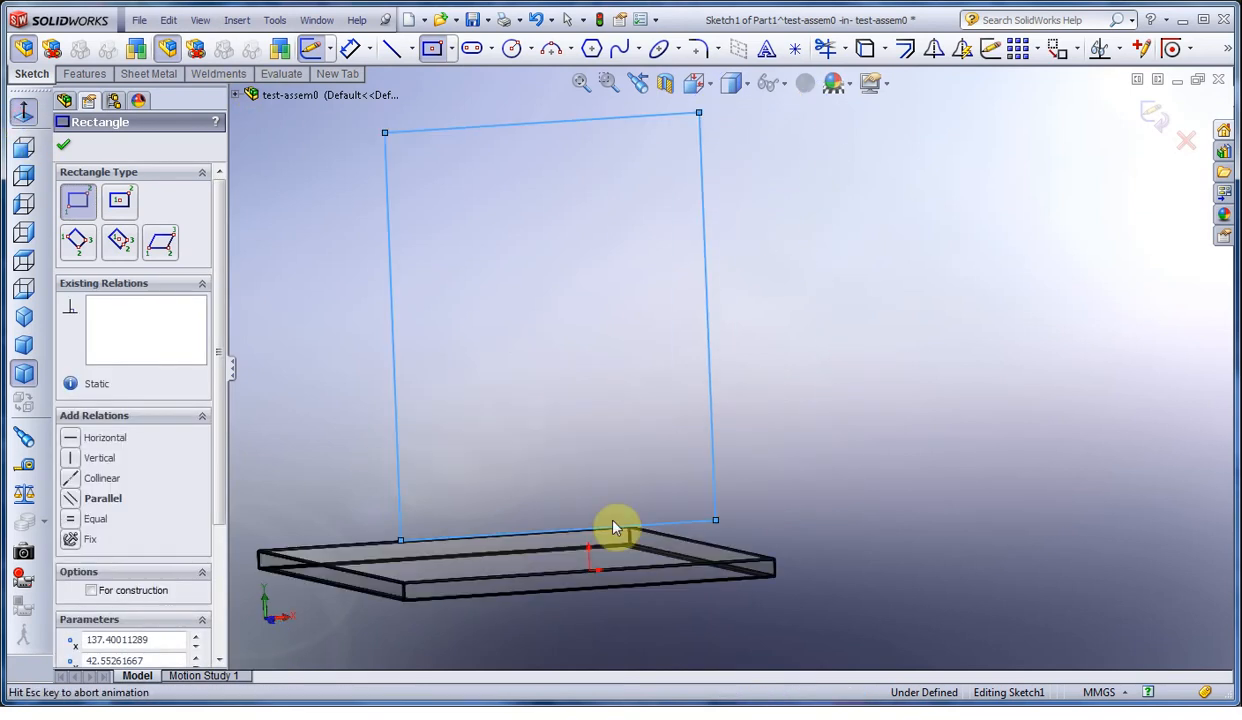
scroll(540, 590, "down", 5)
left_click(567, 20)
scroll(565, 560, "down", 4)
left_click(641, 466)
left_click(706, 119, "ctrl")
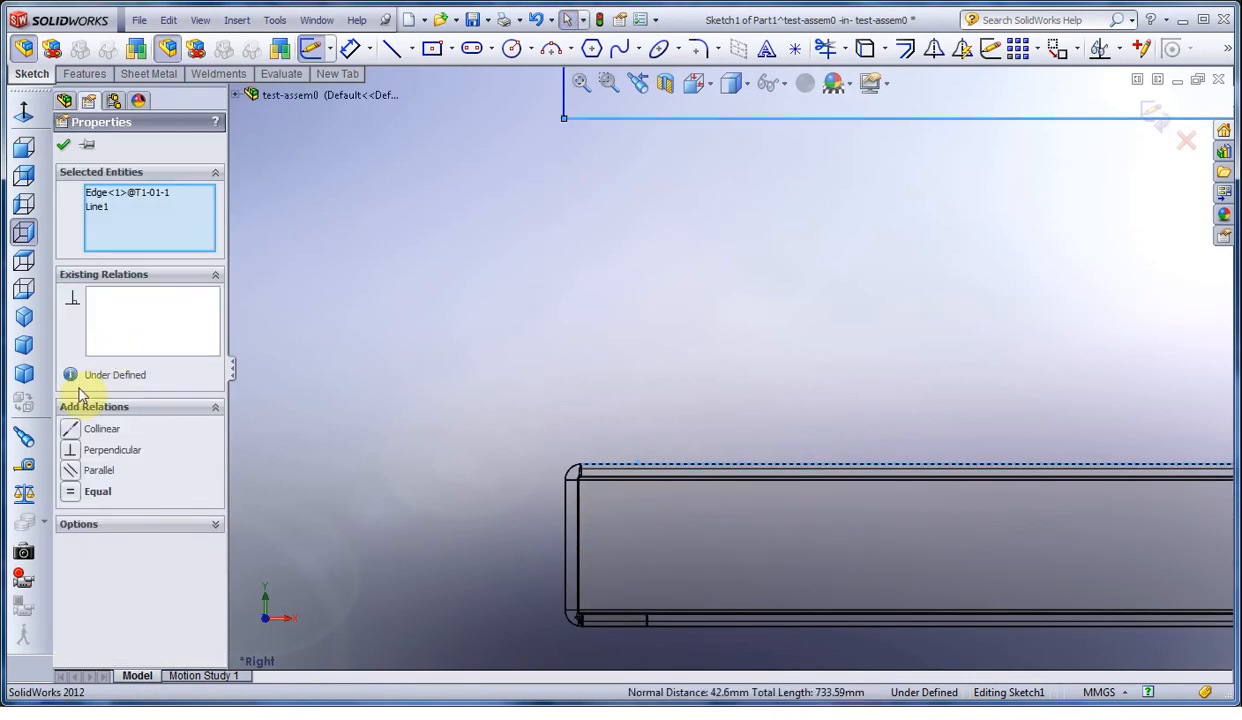
left_click(73, 430)
left_click(441, 404)
Make the rectangle's two vertical lines collinear with the outer edges at both ends of the plate's short side
left_click(564, 526)
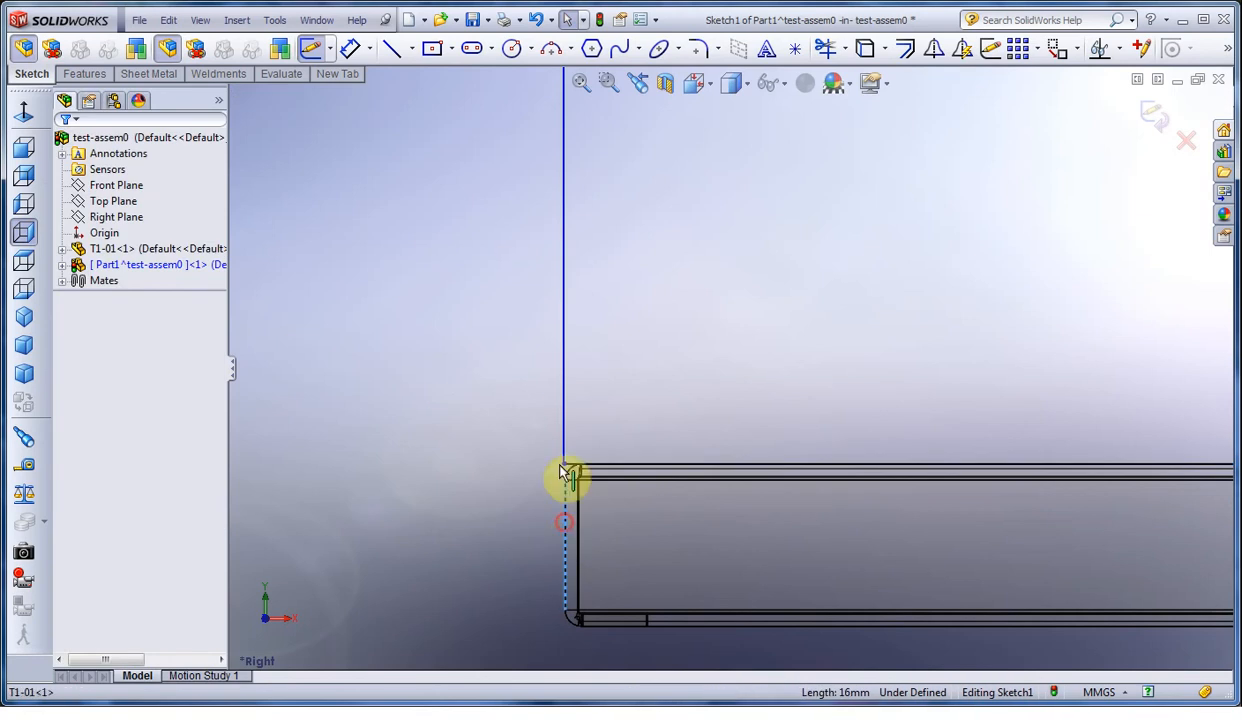
left_click(563, 404, "ctrl")
left_click(106, 429)
scroll(753, 369, "up", 5)
scroll(1142, 382, "down", 2)
scroll(1140, 382, "down", 5)
left_click(1090, 386)
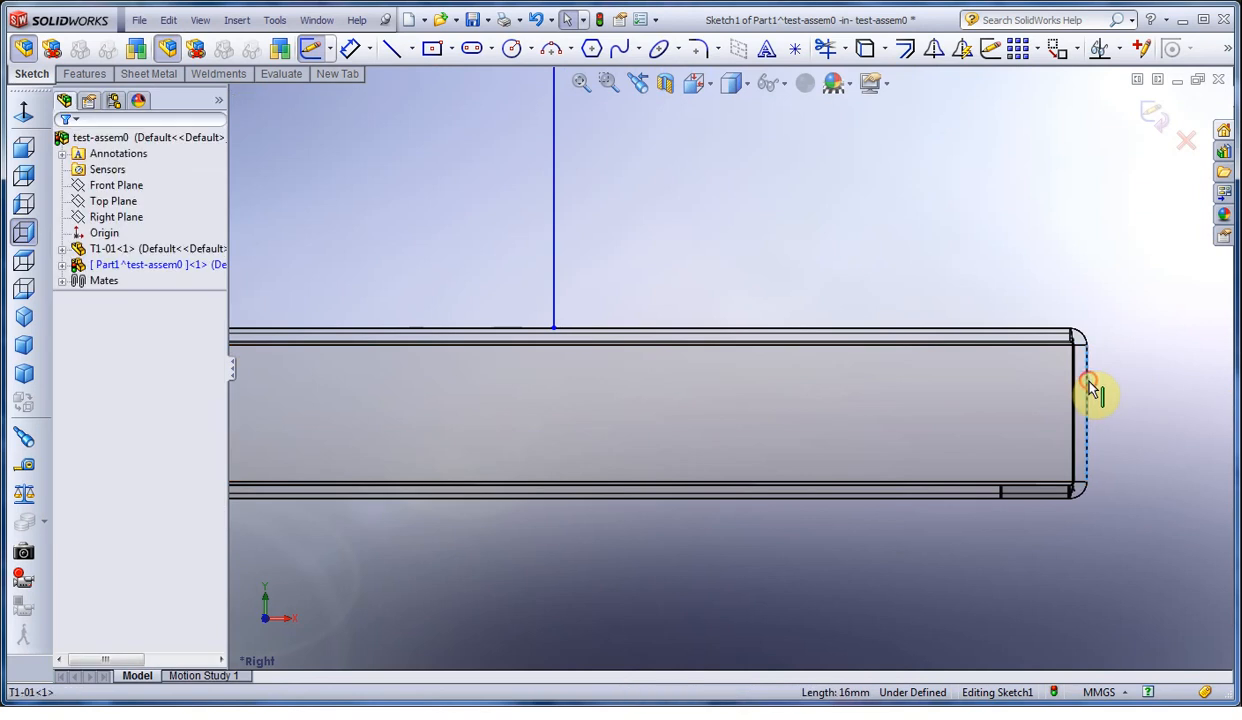
left_click(555, 197, "ctrl")
left_click(65, 436)
scroll(879, 344, "up", 8)
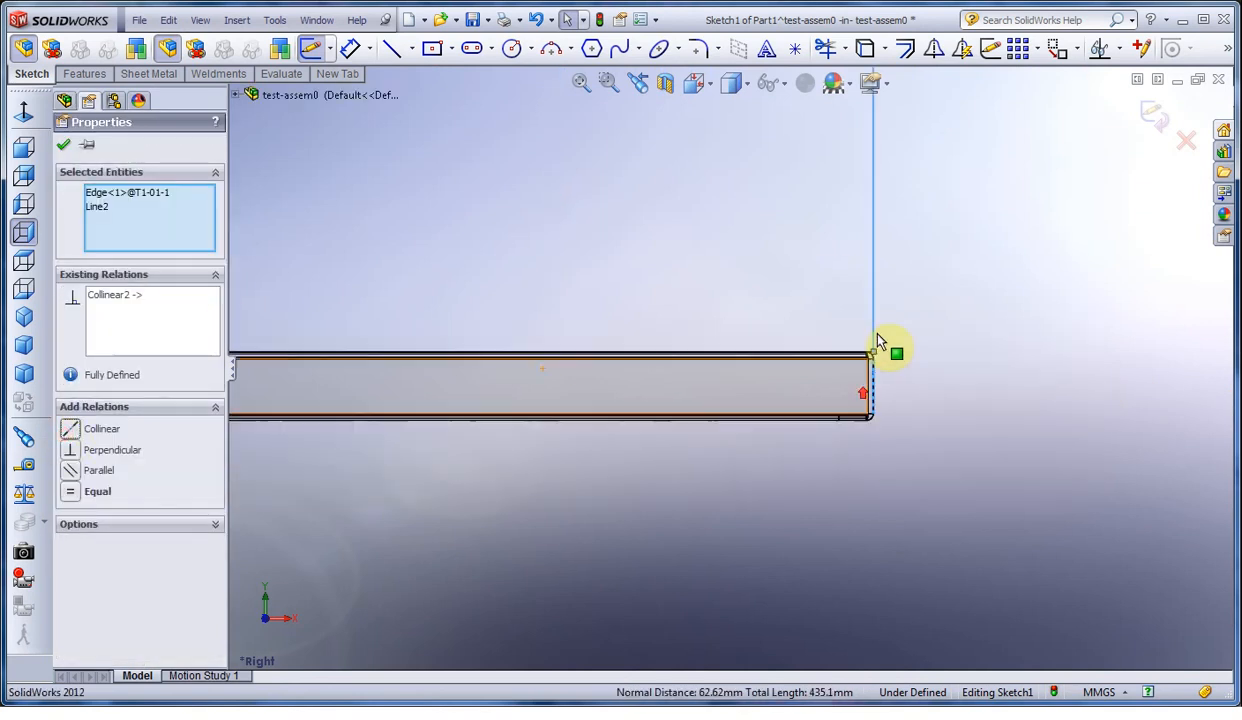
Dimension the rectangle's height and set it to 800 mm
left_click(350, 48)
left_click(592, 300)
left_click(565, 300)
type("80")
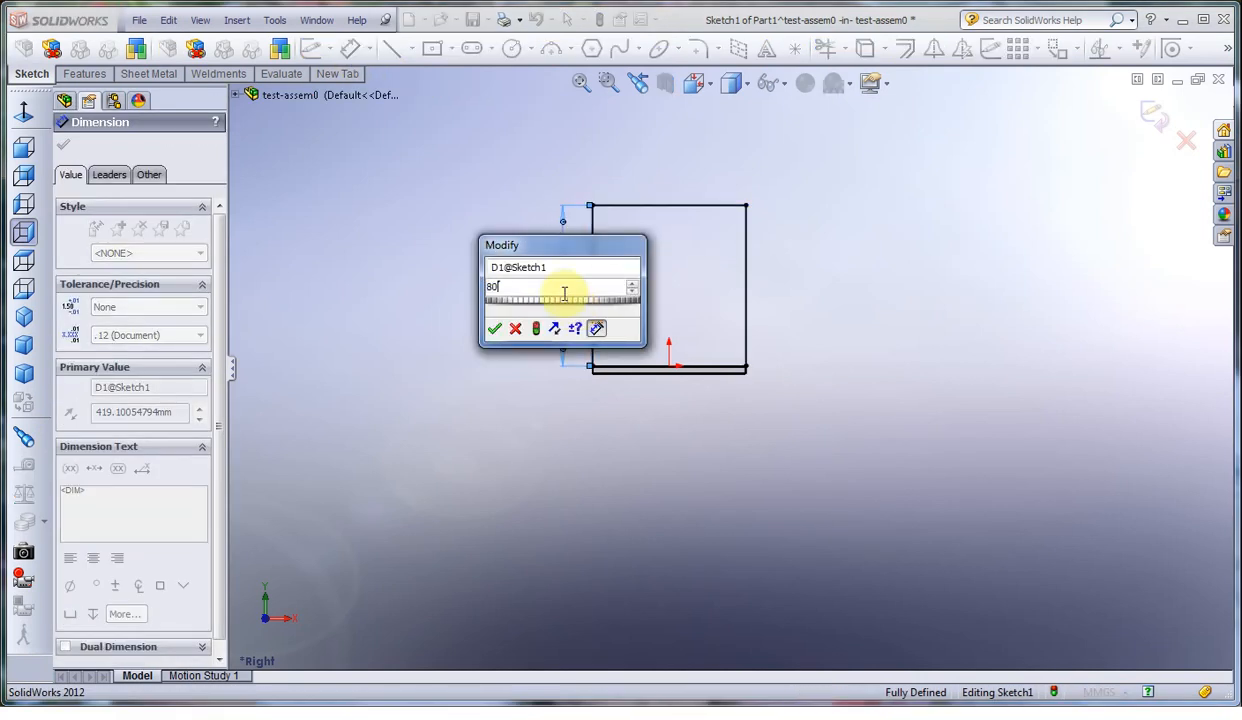
type("0")
key("Return")
scroll(650, 280, "up", 4)
scroll(743, 251, "down", 5)
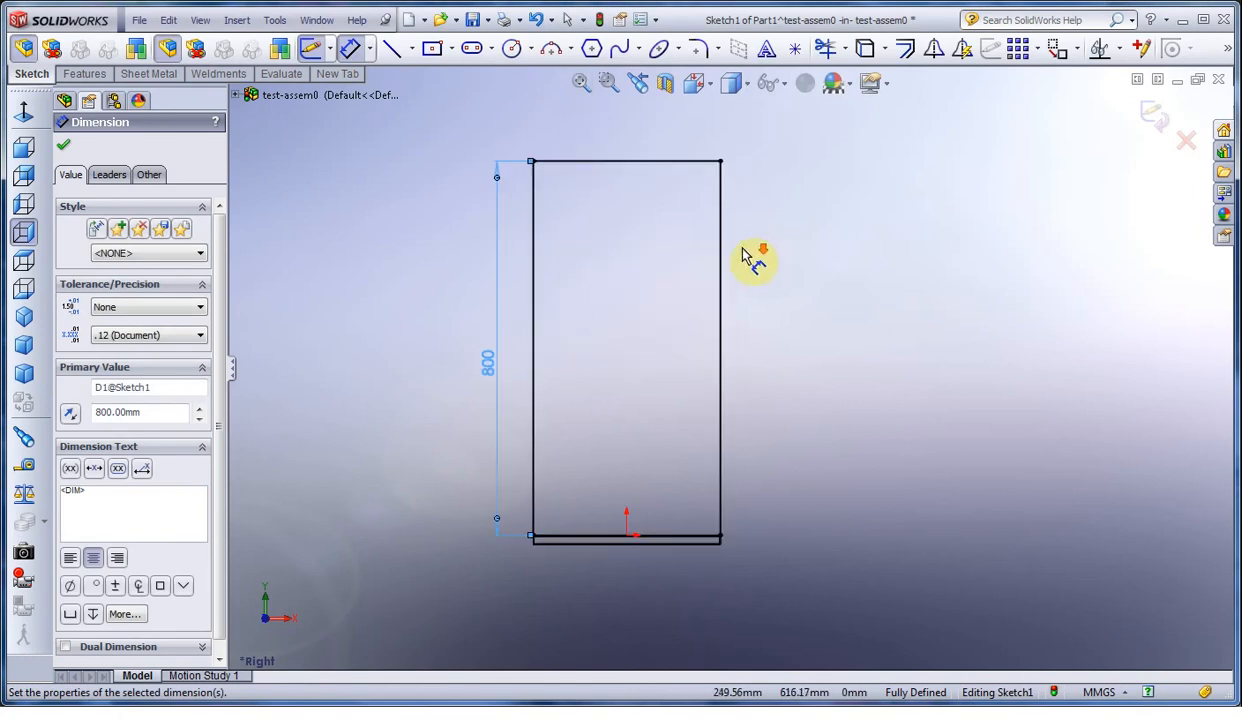
Turn the rectangle into a Base Flange 1.50 mm thick with rectangular auto relief at ratio 0.5
left_click(140, 73)
left_click(281, 49)
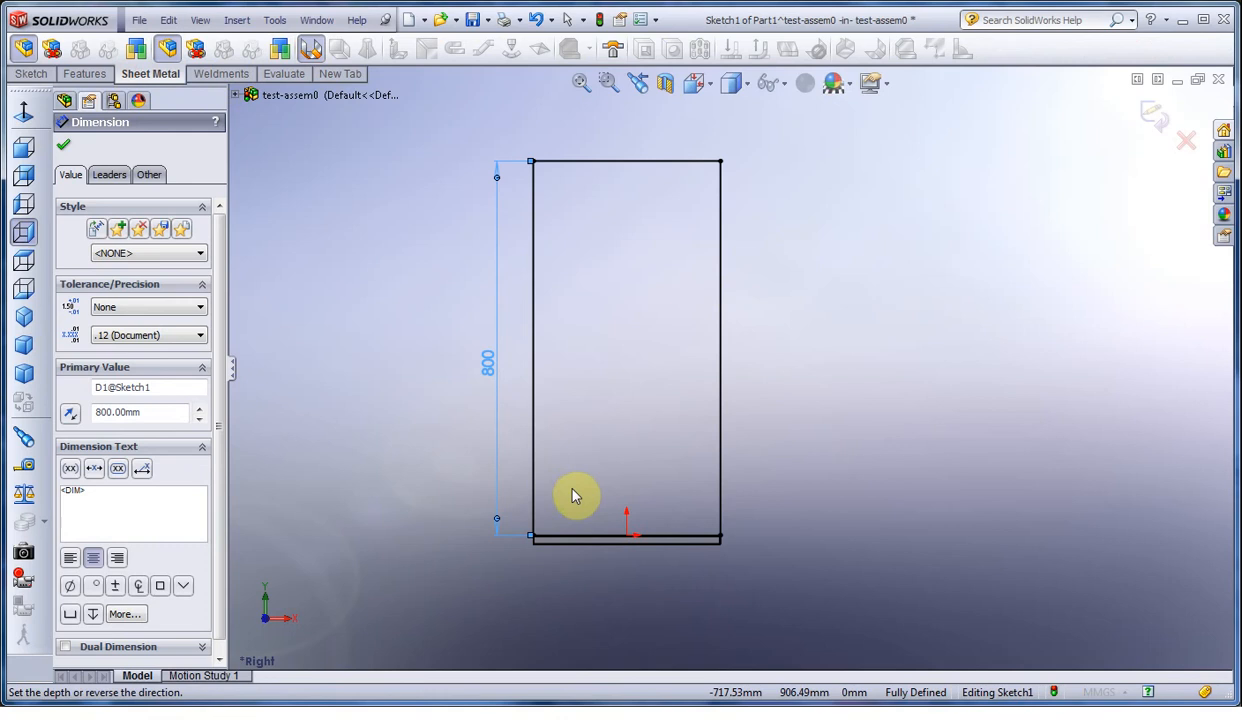
scroll(595, 560, "down", 3)
scroll(618, 405, "down", 2)
mouse_move(618, 405)
middle_mouse_down()
mouse_move(735, 410)
mouse_move(754, 430)
mouse_move(657, 360)
middle_mouse_up()
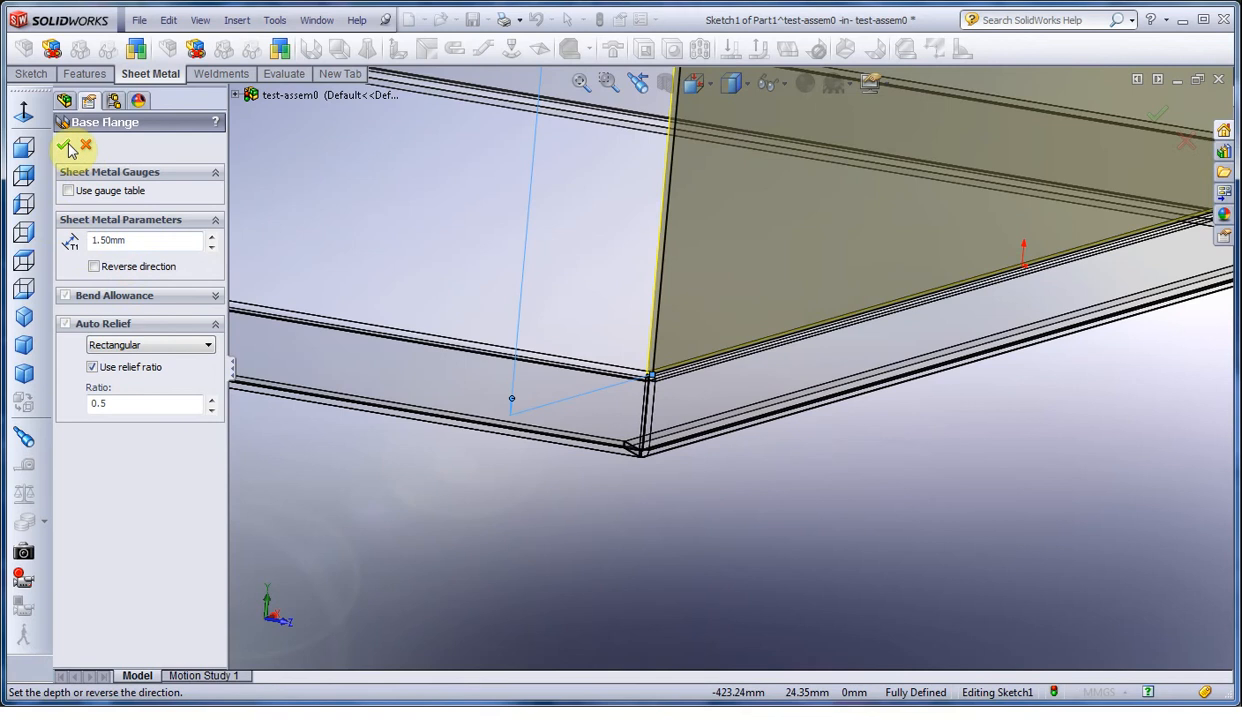
left_click(66, 147)
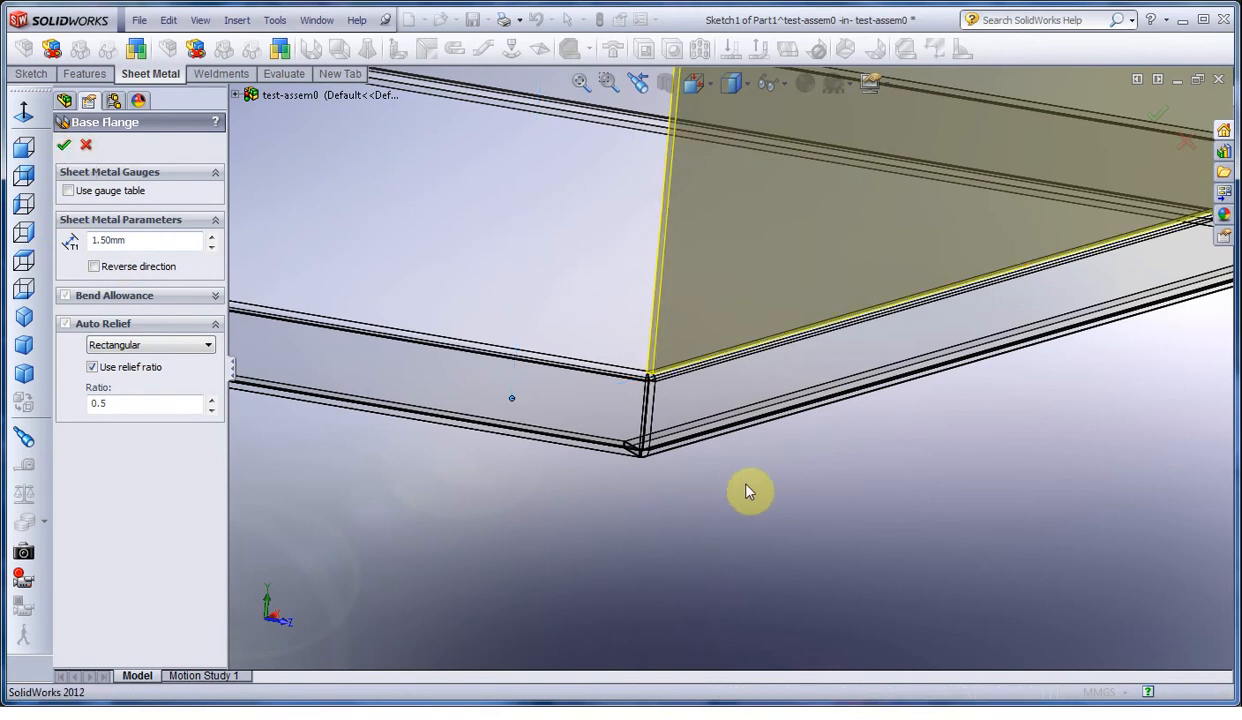
Start a Miter Flange at the upright panel's top edge and sketch an L-shaped profile from the corner, with a downward leg about 8 mm long
scroll(740, 280, "down", 5)
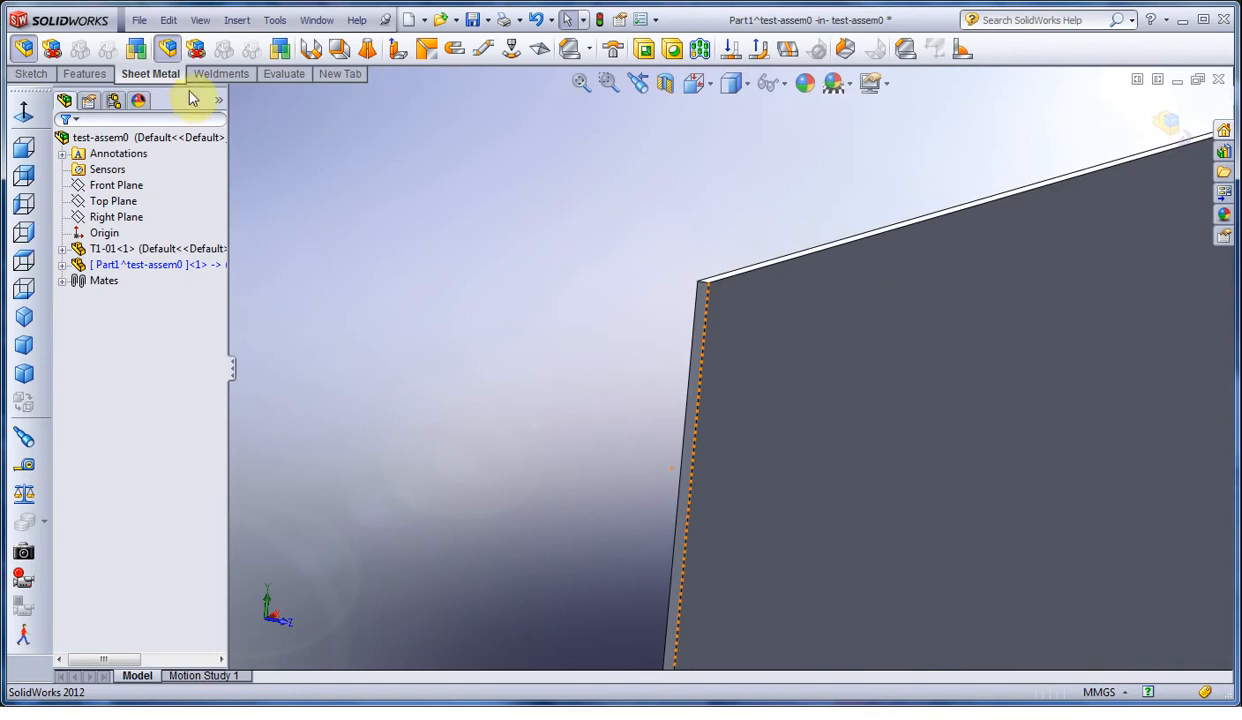
left_click(427, 48)
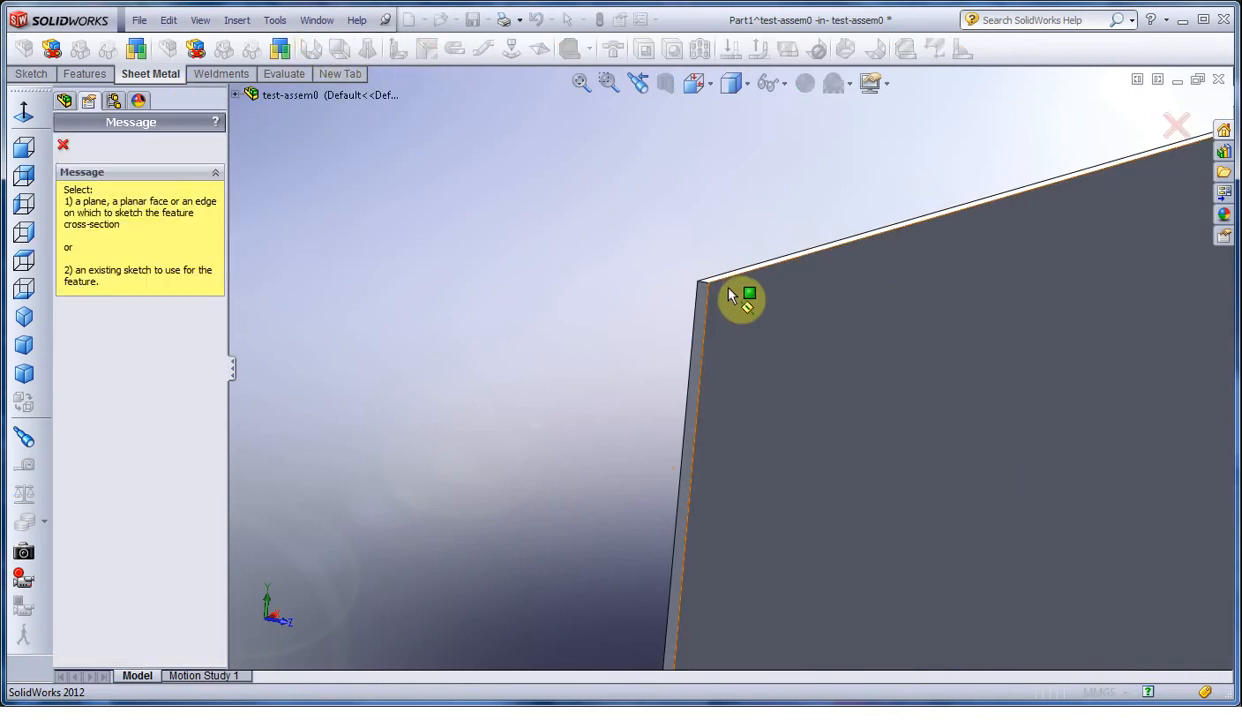
left_click(726, 287)
left_click(399, 50)
left_click(708, 285)
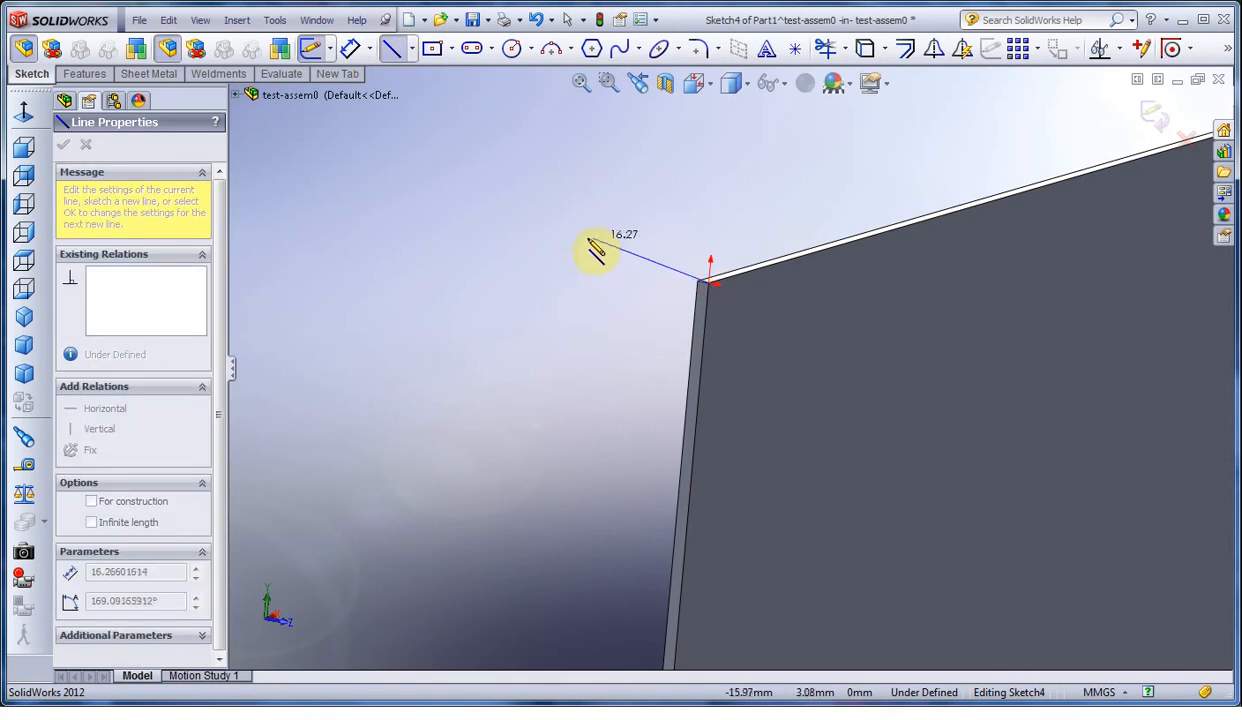
left_click(567, 260)
left_click(561, 326)
Dimension the L profile with its horizontal leg at 20 mm and its vertical leg at 10 mm
left_click(362, 56)
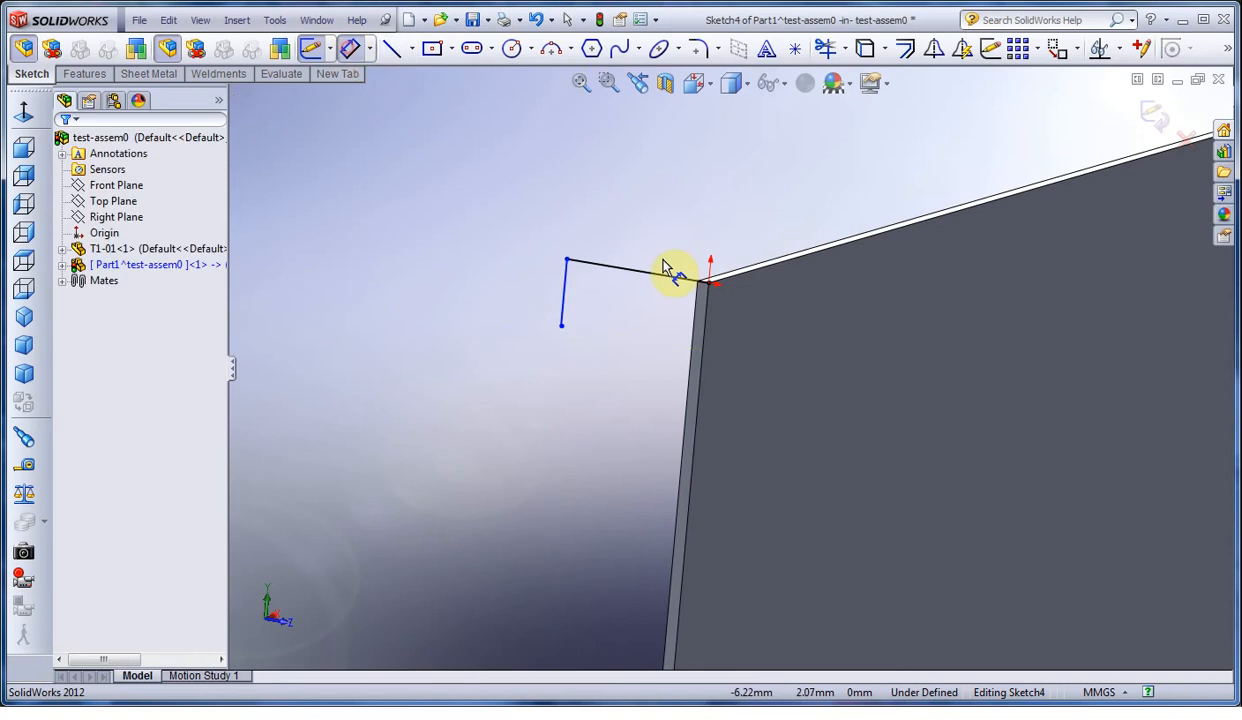
left_click(670, 275)
left_click(665, 245)
type("20")
key("Return")
left_click(560, 290)
left_click(548, 286)
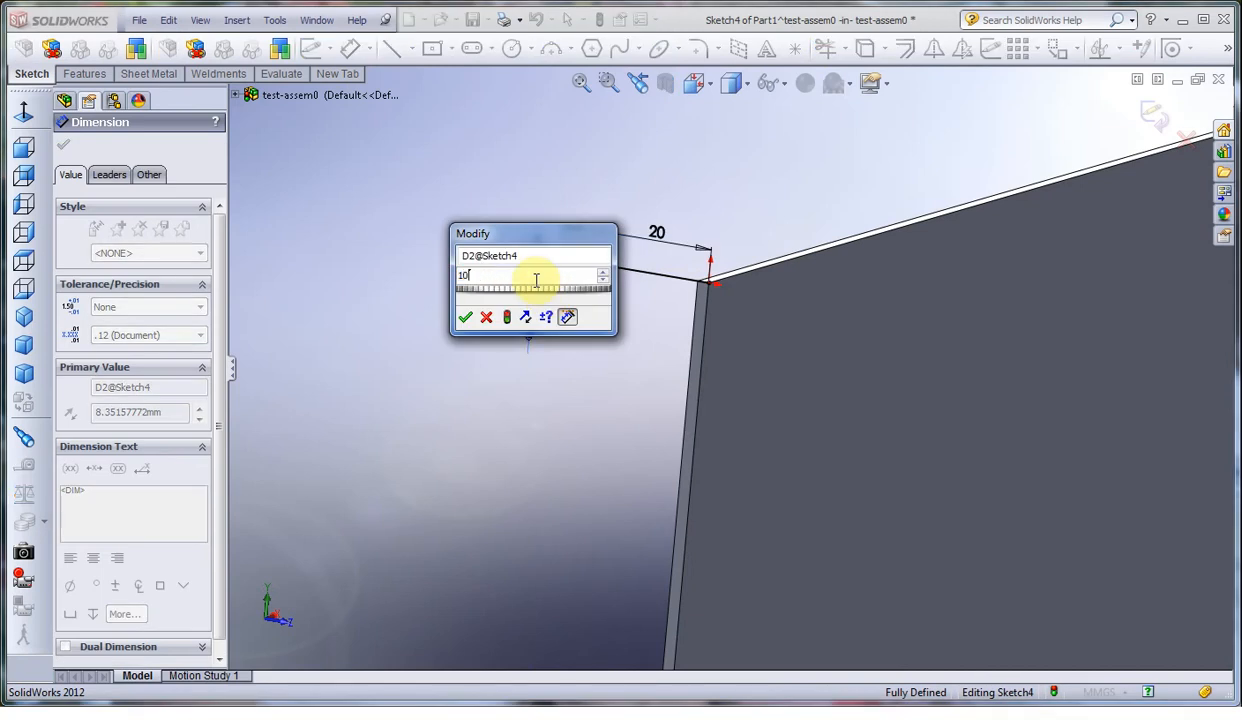
type("10")
key("Return")
Run the L profile as a Miter Flange along all four edges of the upright panel with a 0.25 mm gap, and return to the assembly
left_click(150, 73)
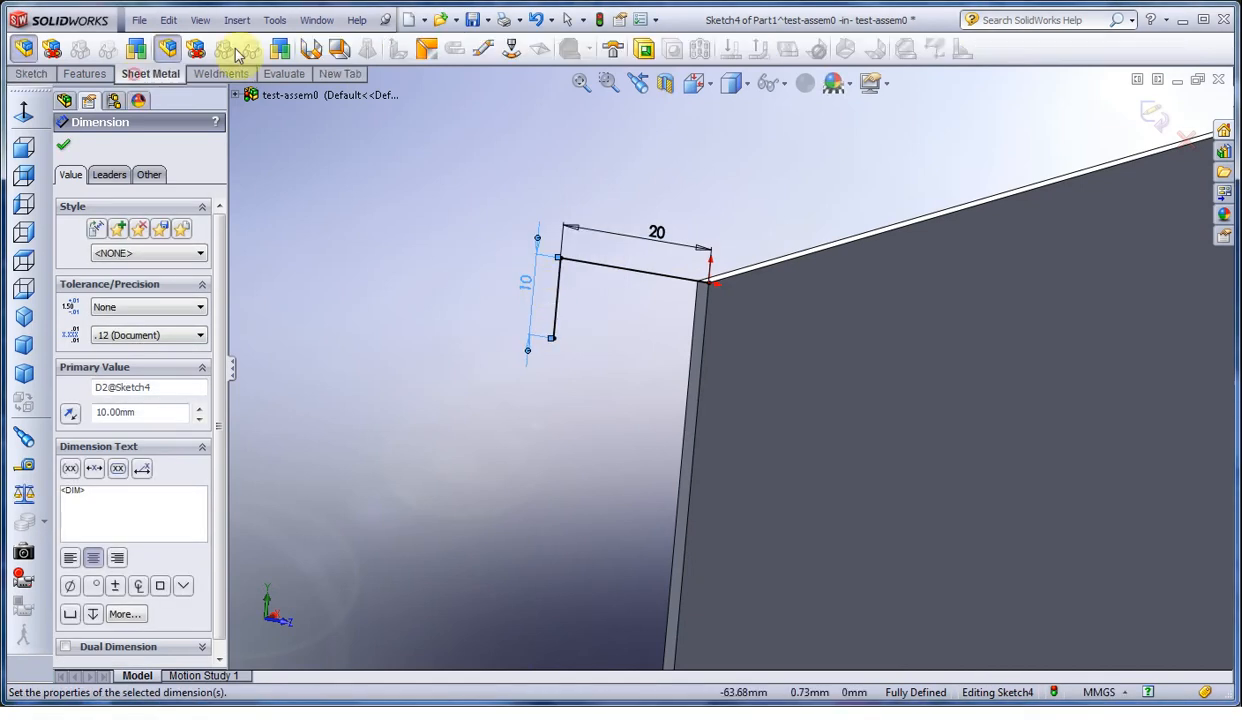
left_click(426, 48)
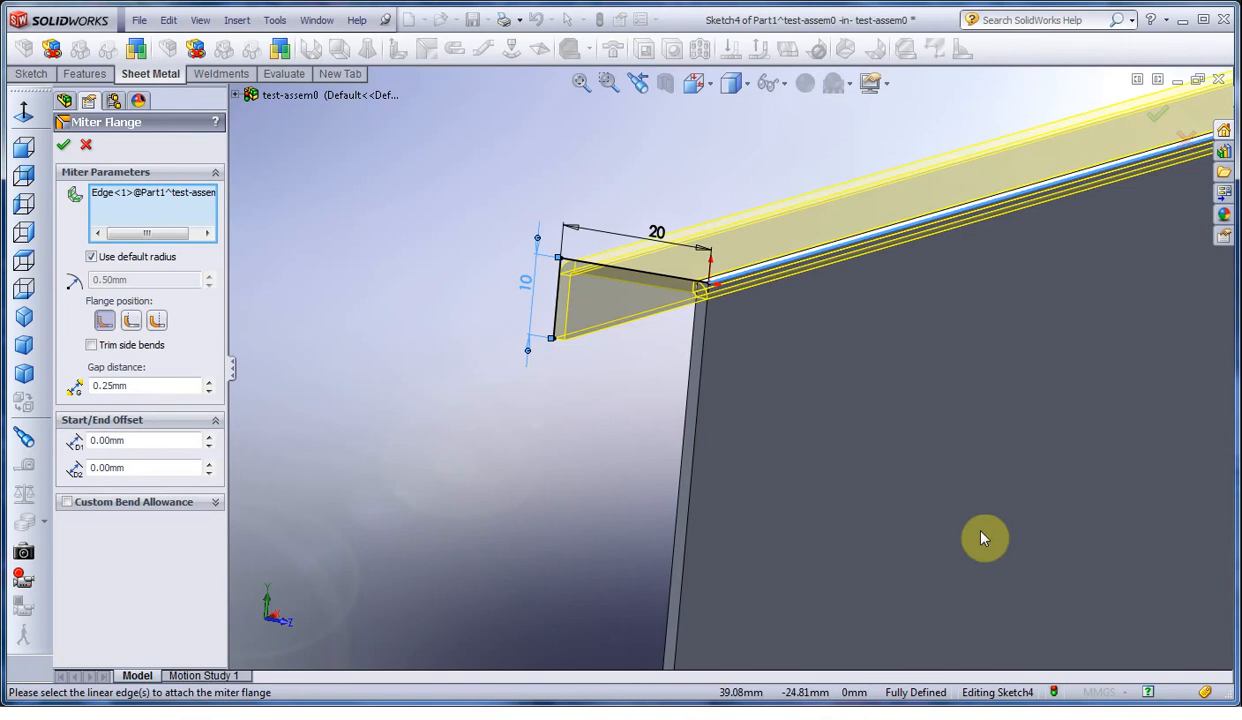
scroll(984, 538, "up", 8)
scroll(923, 457, "up", 6)
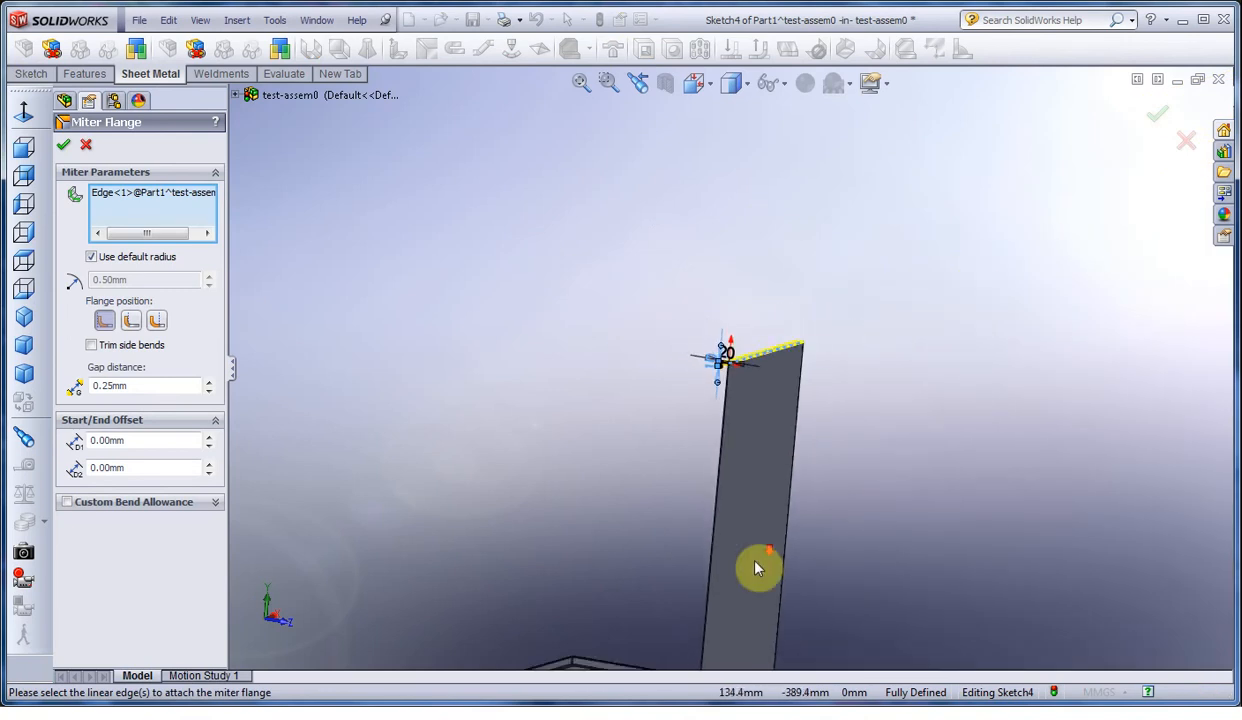
scroll(742, 562, "down", 5)
left_click(785, 487)
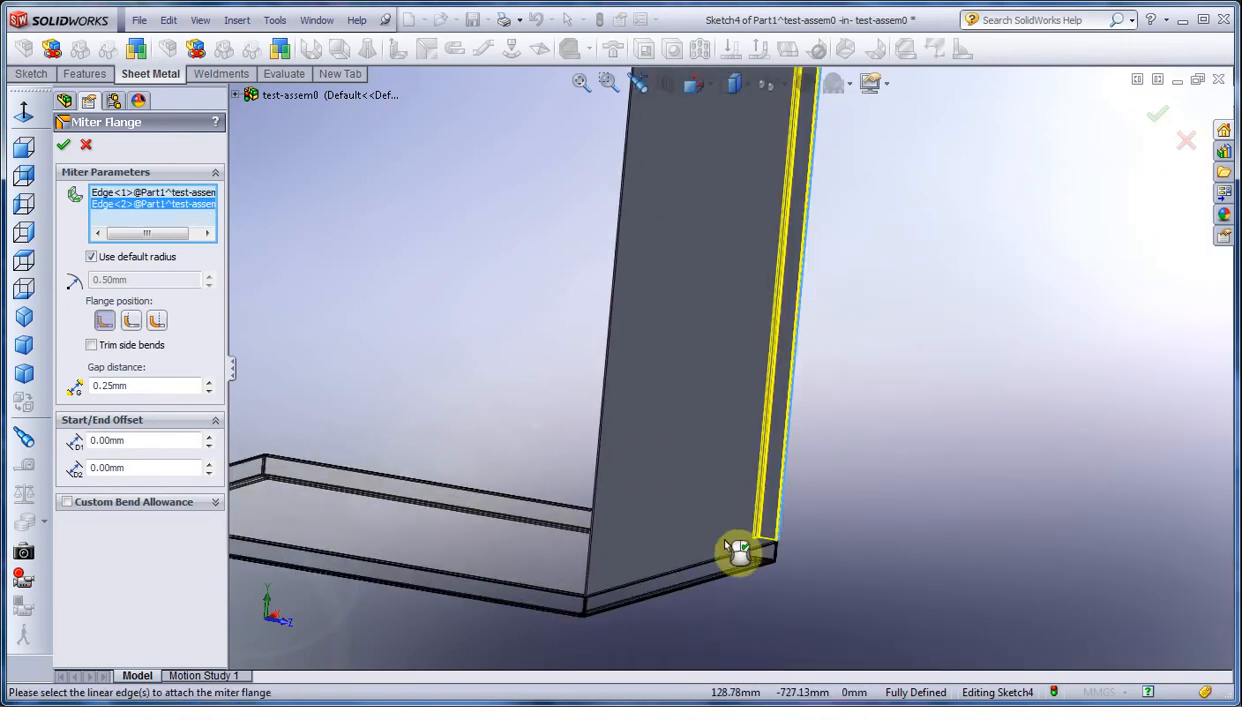
left_click(710, 560)
left_click(593, 497)
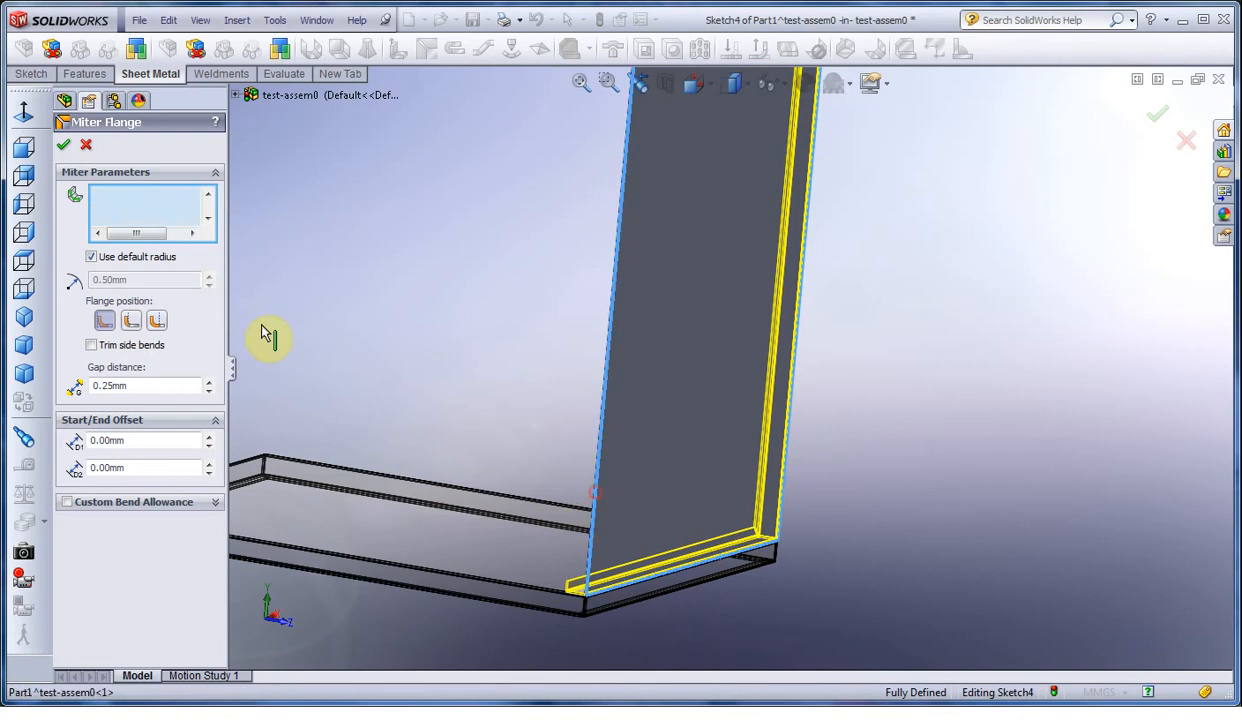
left_click(66, 148)
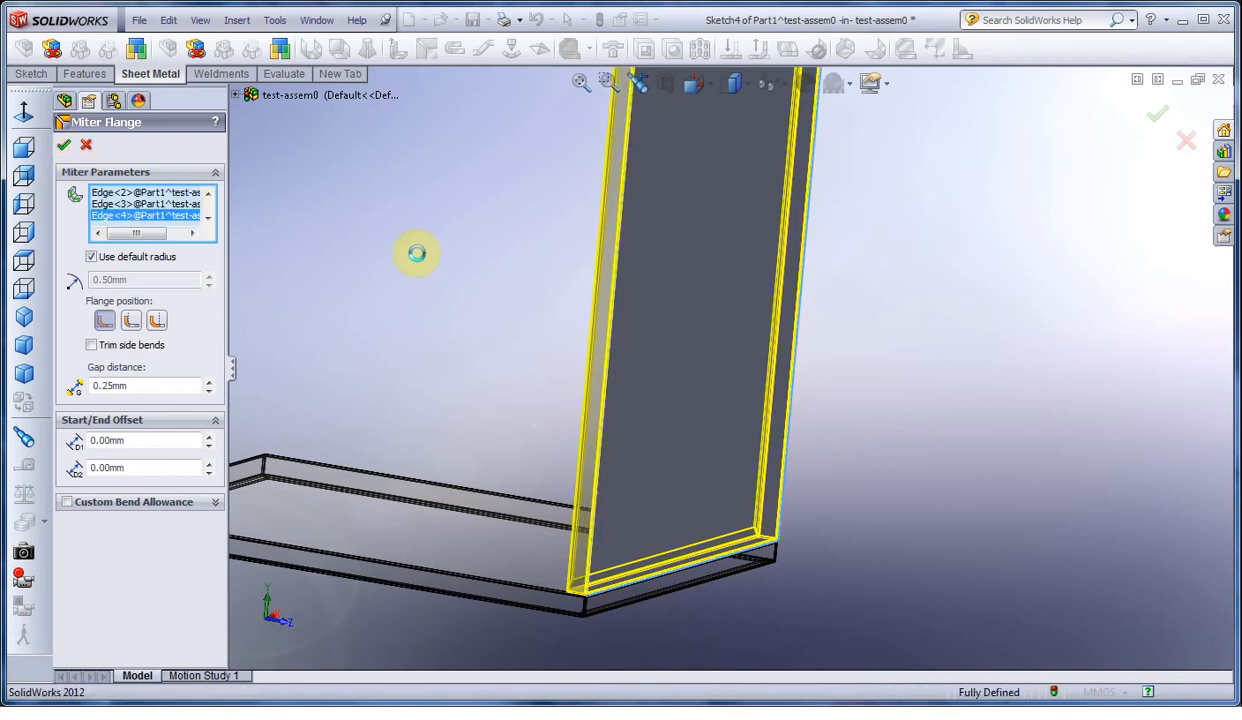
left_click(24, 373)
left_click(168, 48)
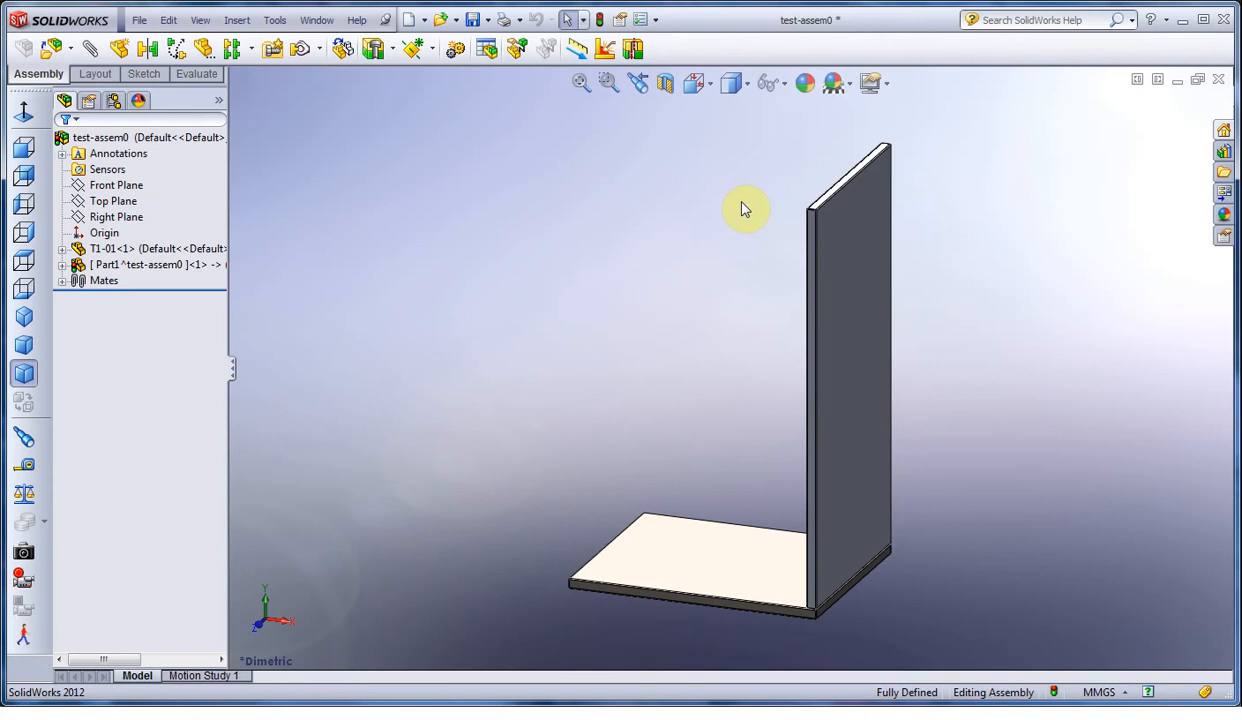
Copy the upright side panel to the opposite side of the base plate and rotate the copy freely to expose its flanges
left_click_drag(840, 288, 505, 315, "ctrl")
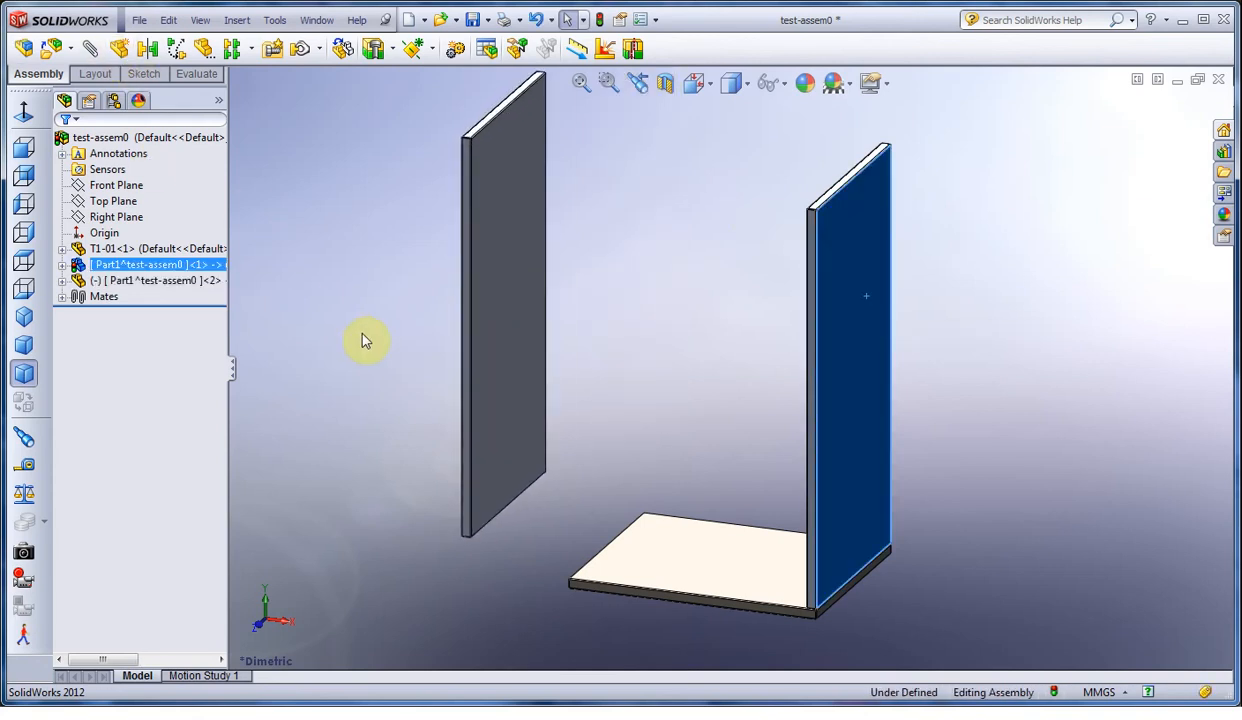
left_click(320, 48)
left_click(335, 89)
left_click_drag(563, 383, 1106, 233)
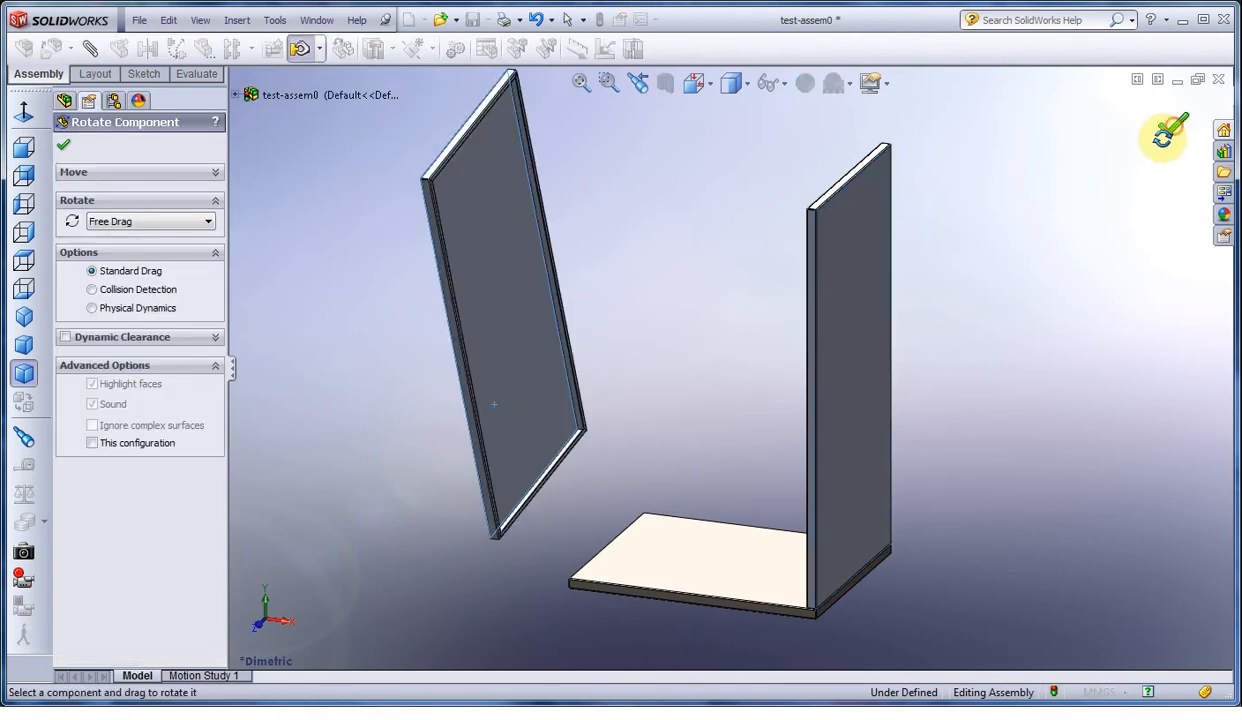
left_click(1165, 125)
Mate the copied panel's bottom flange and its long front flange coincident with the matching faces of the base plate
scroll(587, 553, "down", 3)
left_click(701, 540)
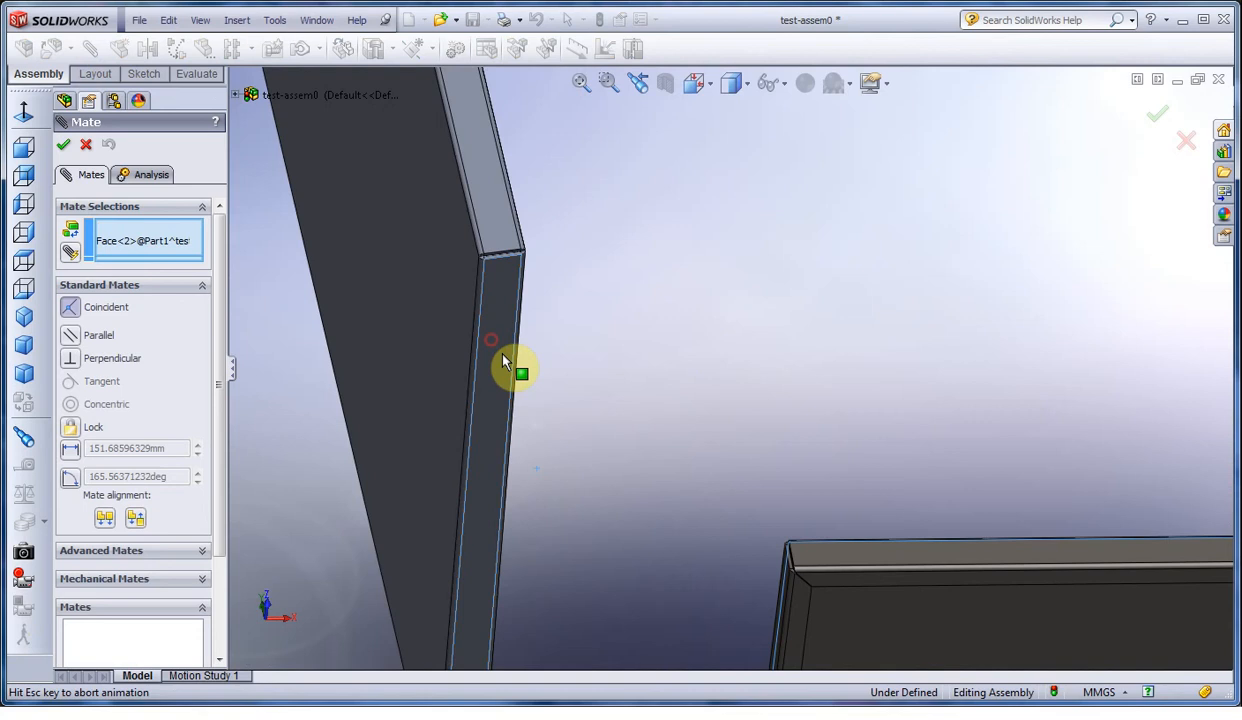
left_click(506, 367)
left_click(477, 340)
left_click(557, 387)
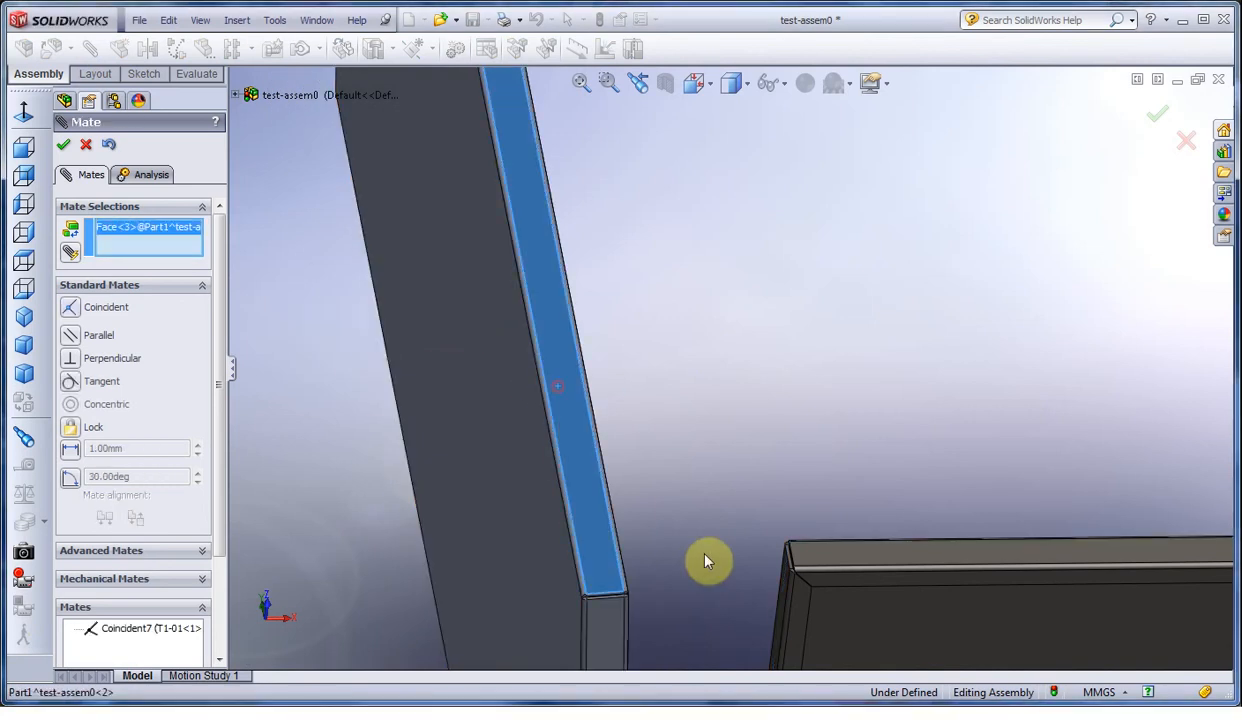
left_click(827, 555)
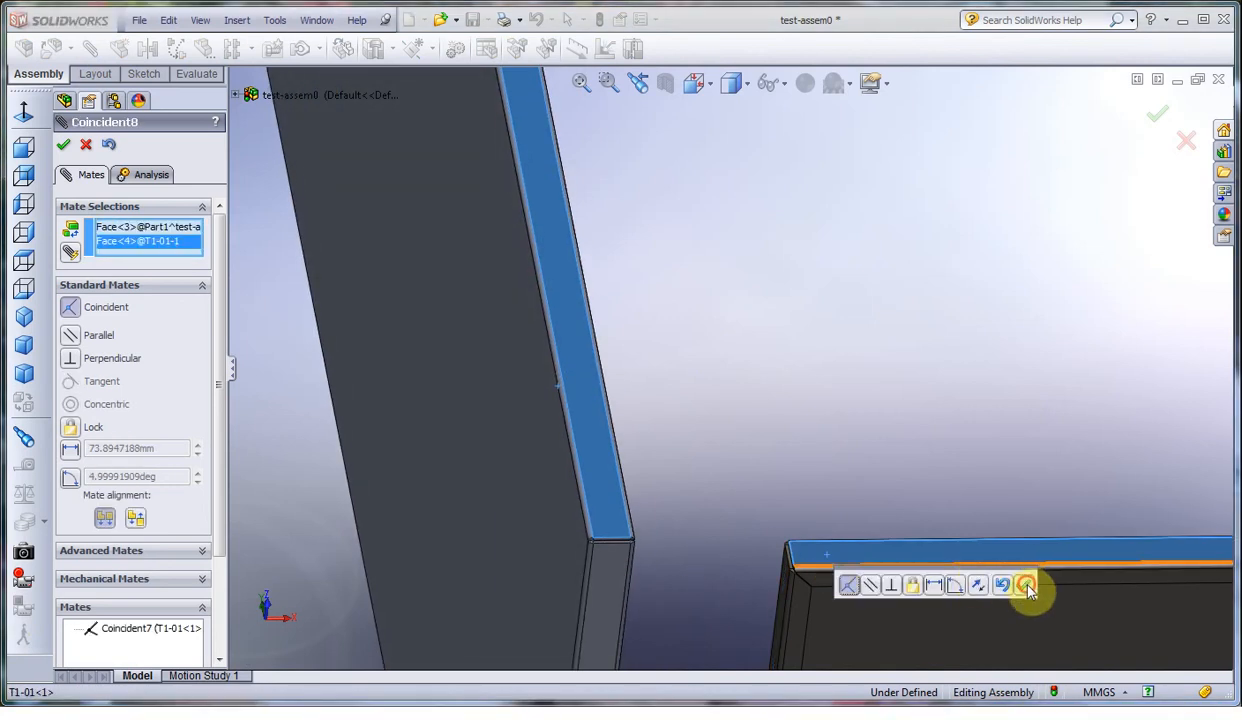
left_click(1026, 586)
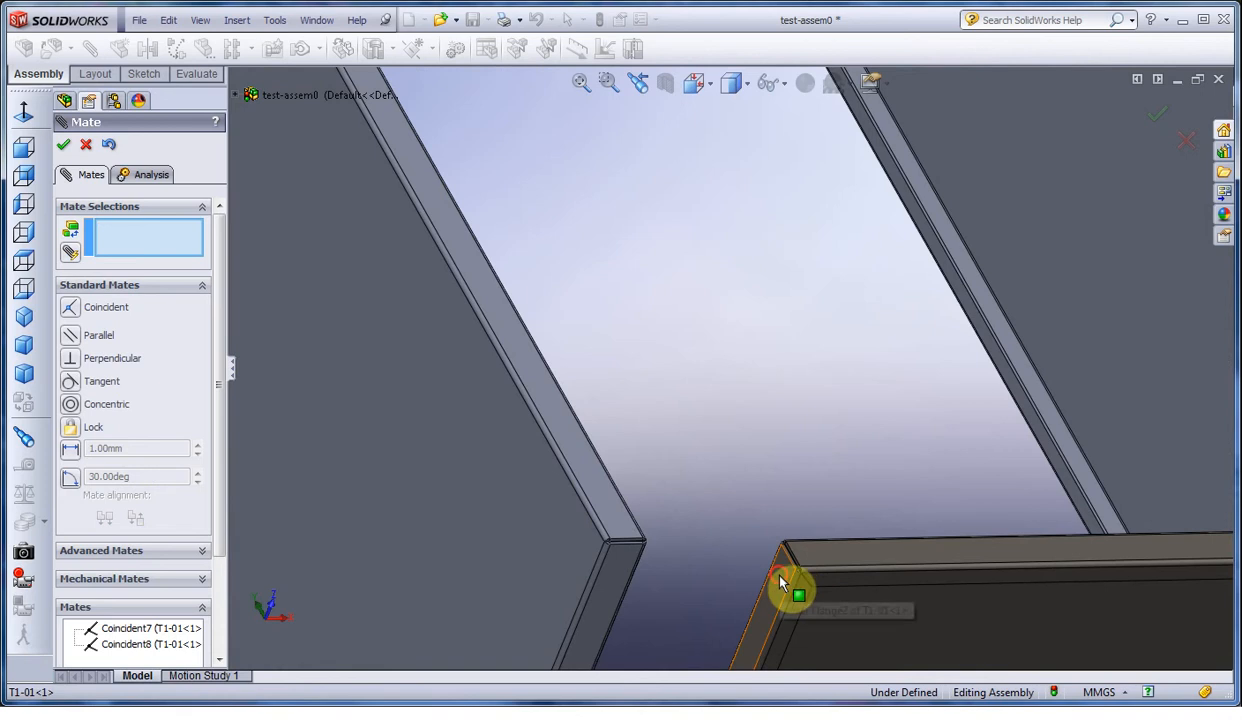
Mate the copied panel's outer face coincident with the base plate's side flange and finish mating
left_click(780, 583)
left_click(540, 543)
left_click(508, 565)
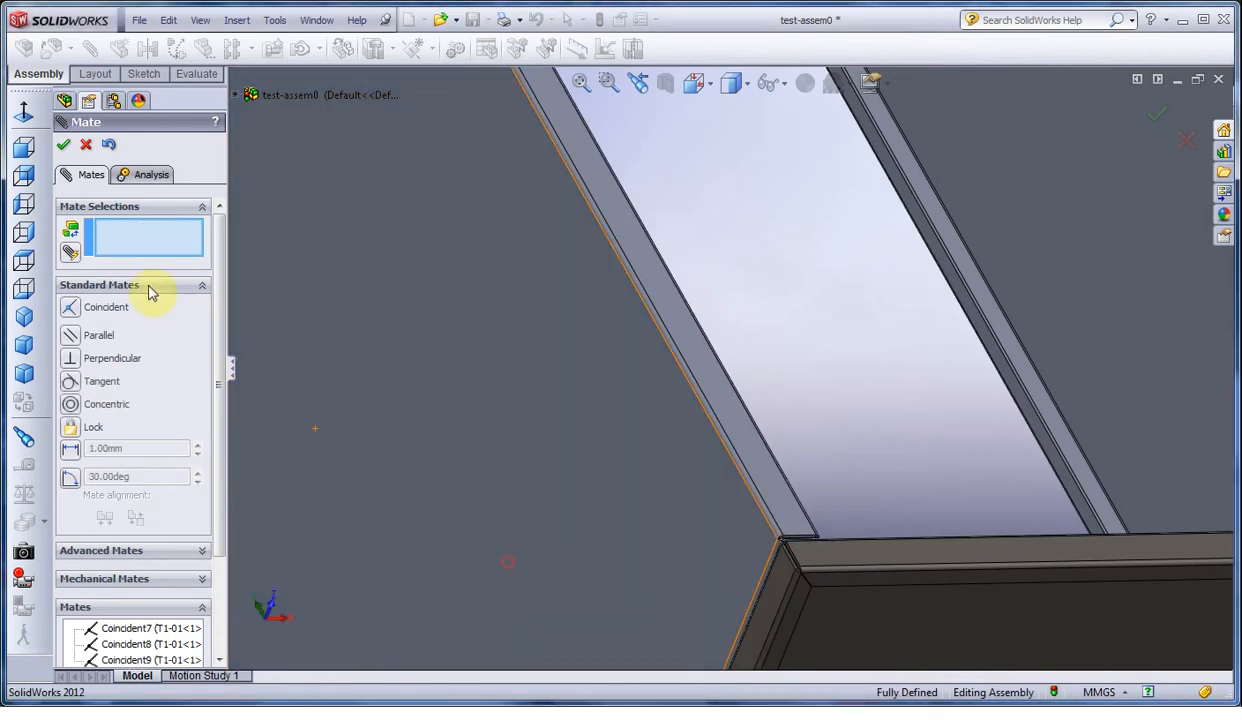
left_click(65, 148)
left_click(24, 373)
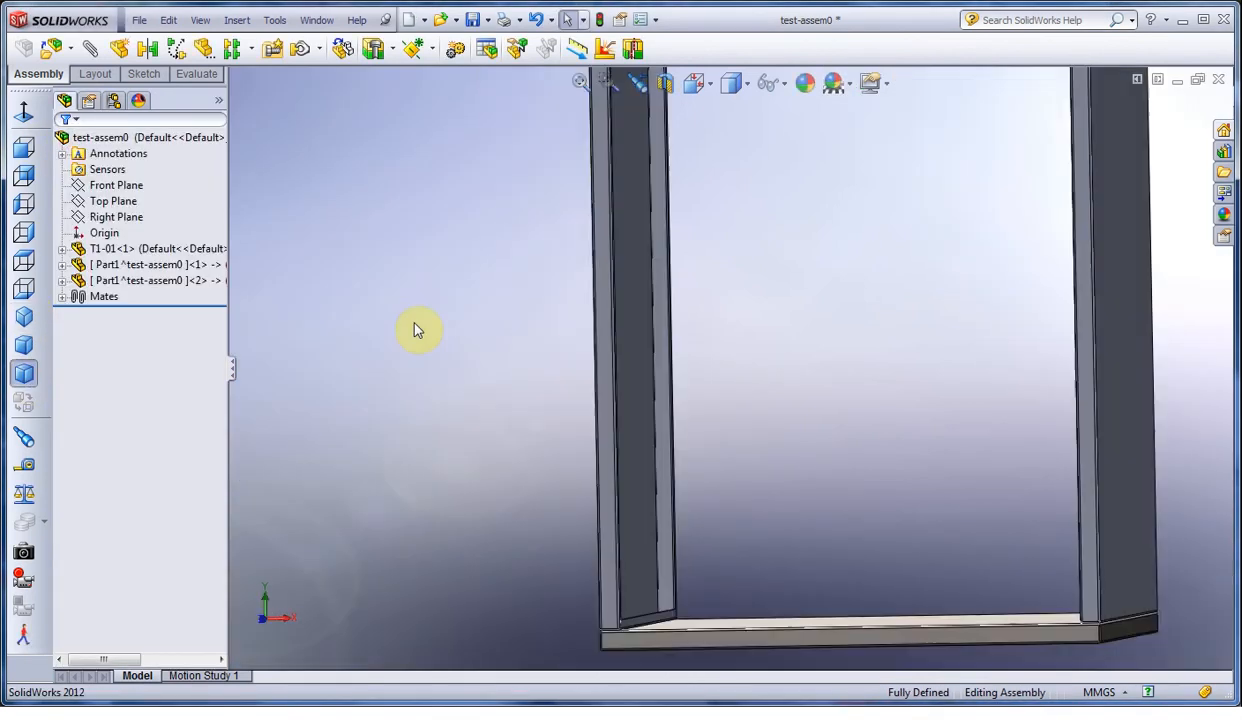
Copy the base plate above the two side panels and mate its front flange coincident with a side panel's front flange
middle_click_drag(744, 170, 736, 358)
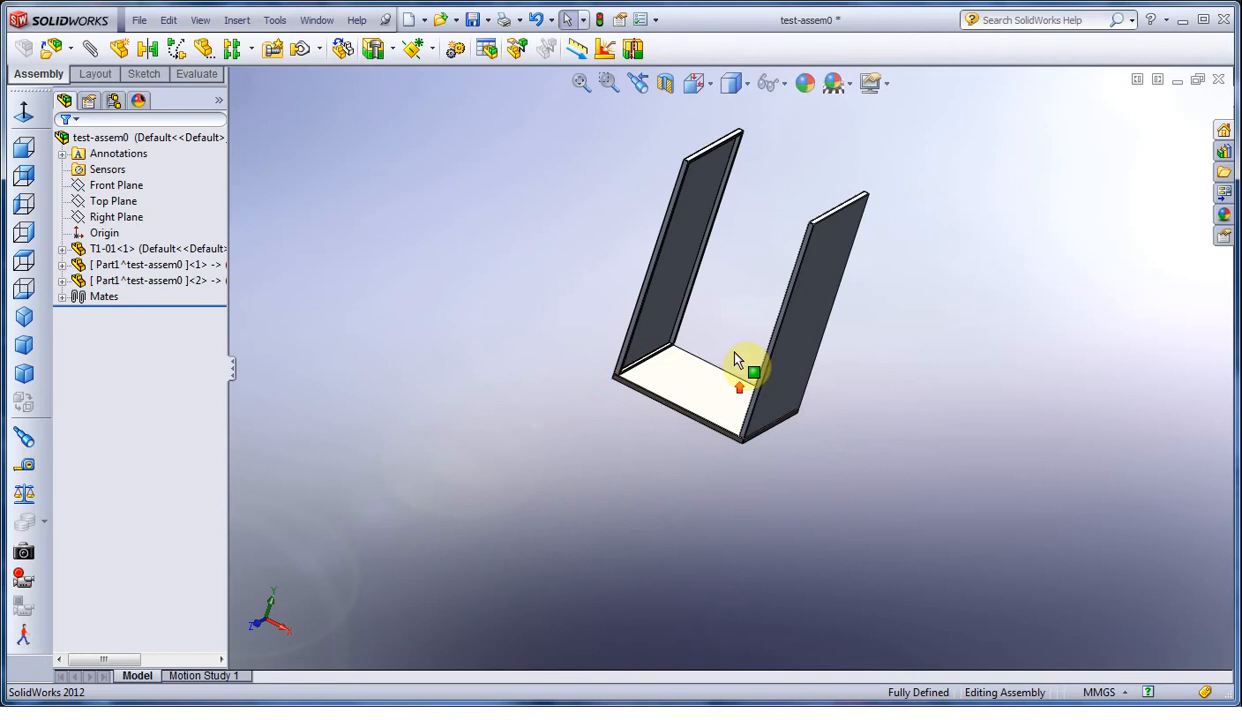
left_click_drag(688, 364, 812, 125, "ctrl")
scroll(849, 233, "down", 5)
left_click(788, 186)
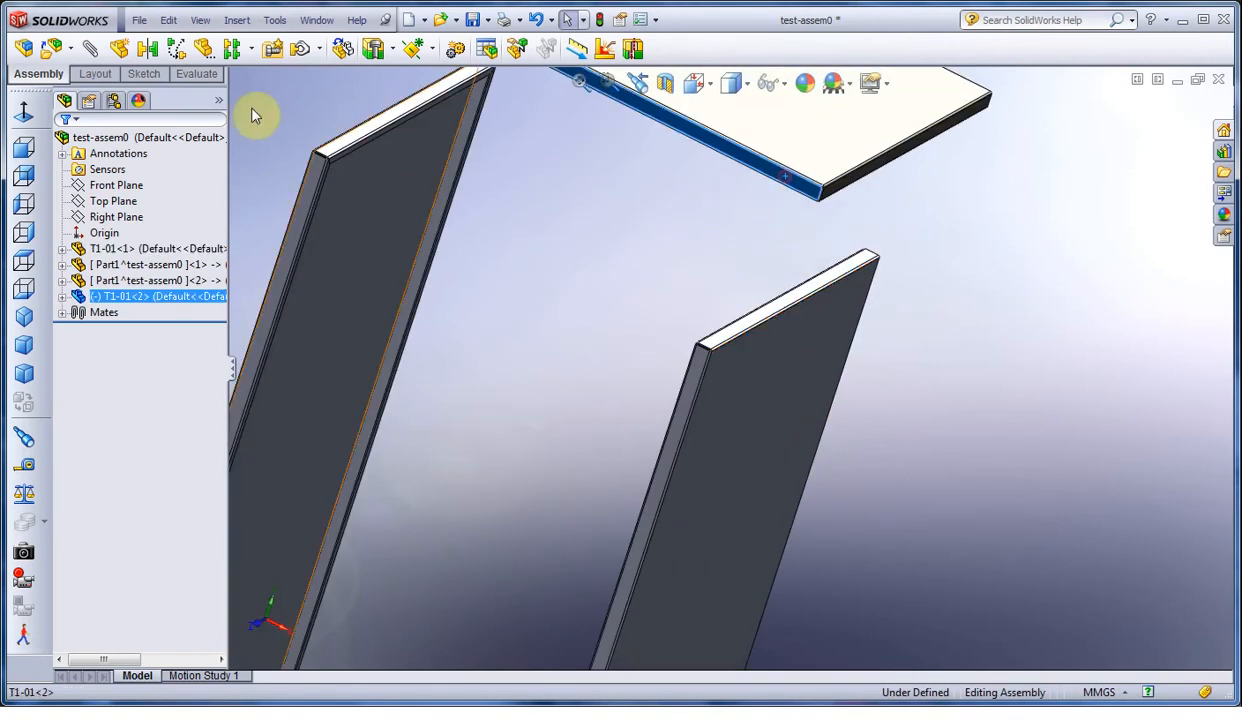
left_click(92, 48)
scroll(699, 360, "down", 3)
left_click(715, 362)
left_click(62, 146)
Mate the top plate's side flange coincident with the panel's outer face and its underside coincident with the panel's top flange
left_click(702, 222)
left_click(779, 388)
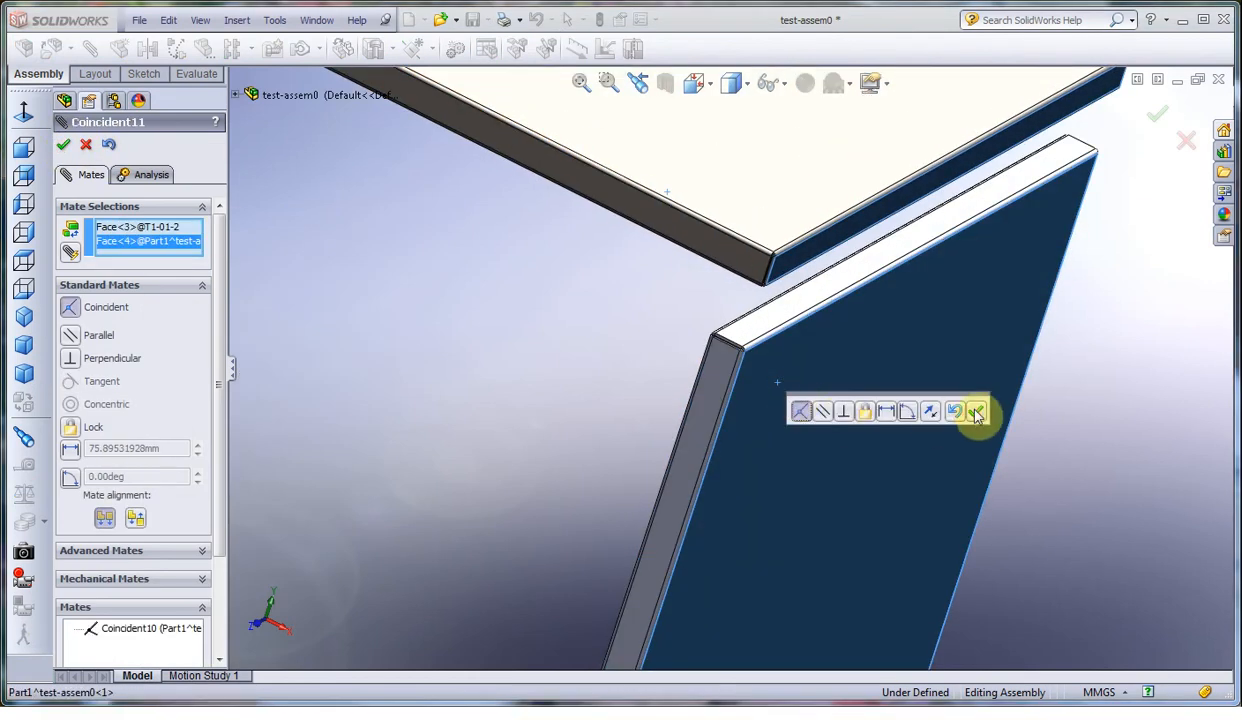
left_click(973, 413)
left_click(747, 330)
left_click(754, 277)
left_click(62, 146)
left_click(24, 373)
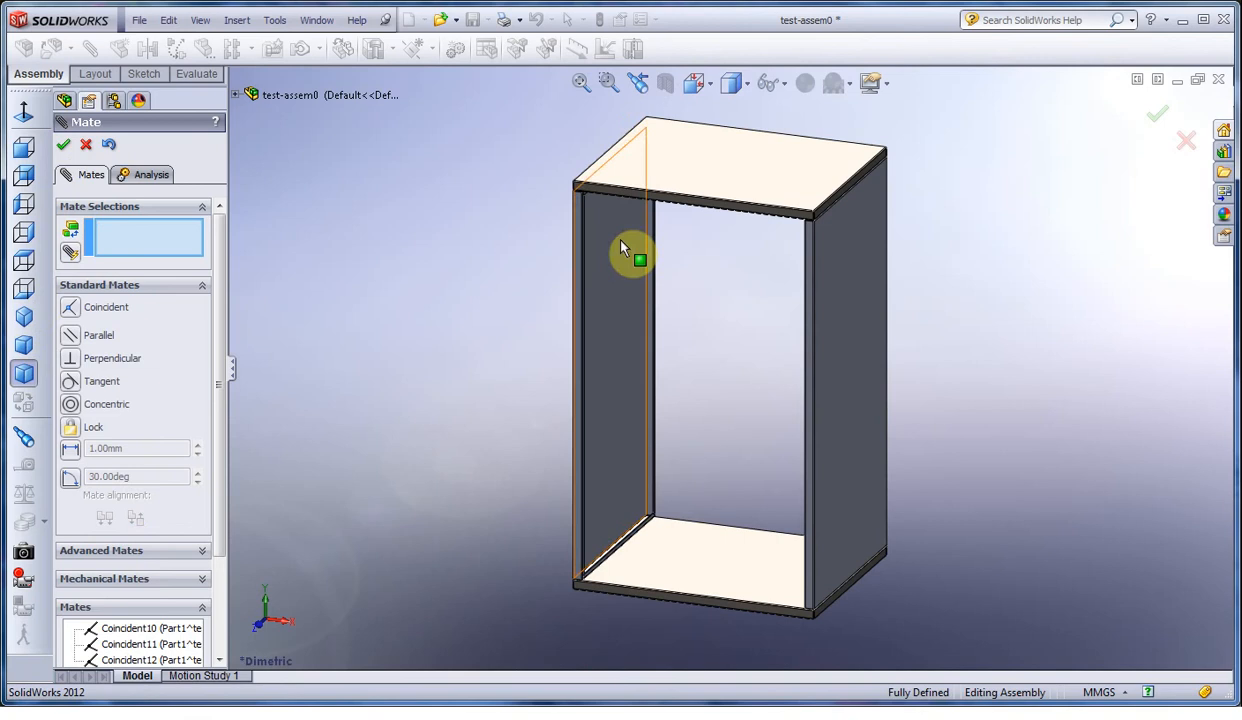
left_click(66, 145)
Insert a new part on the frame's flange face and sketch a corner rectangle about 390 mm wide inside the frame opening
mouse_move(541, 344)
middle_mouse_down()
mouse_move(851, 316)
mouse_move(571, 322)
mouse_move(742, 215)
mouse_move(998, 186)
mouse_move(848, 244)
mouse_move(557, 208)
mouse_move(733, 339)
mouse_move(926, 346)
mouse_move(682, 410)
mouse_move(626, 402)
middle_mouse_up()
left_click(121, 50)
scroll(615, 255, "down", 8)
left_click(576, 251)
scroll(887, 432, "up", 8)
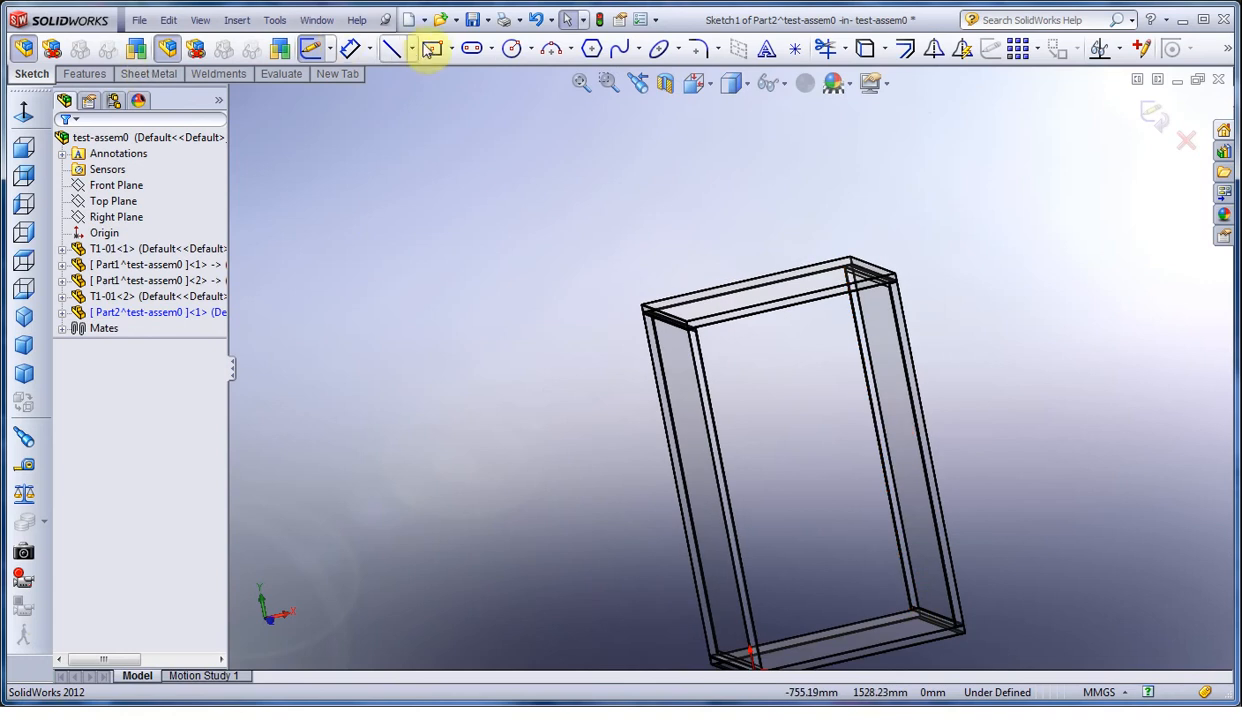
left_click(78, 202)
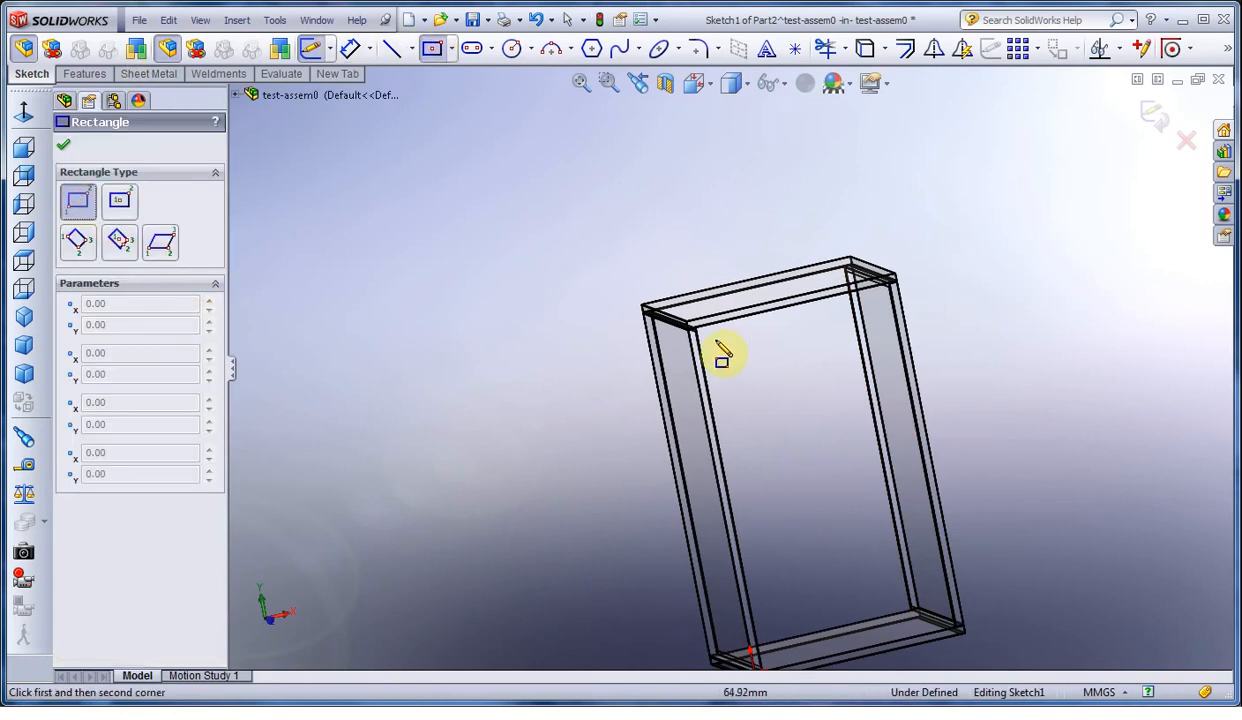
left_click(713, 340)
left_click(940, 610)
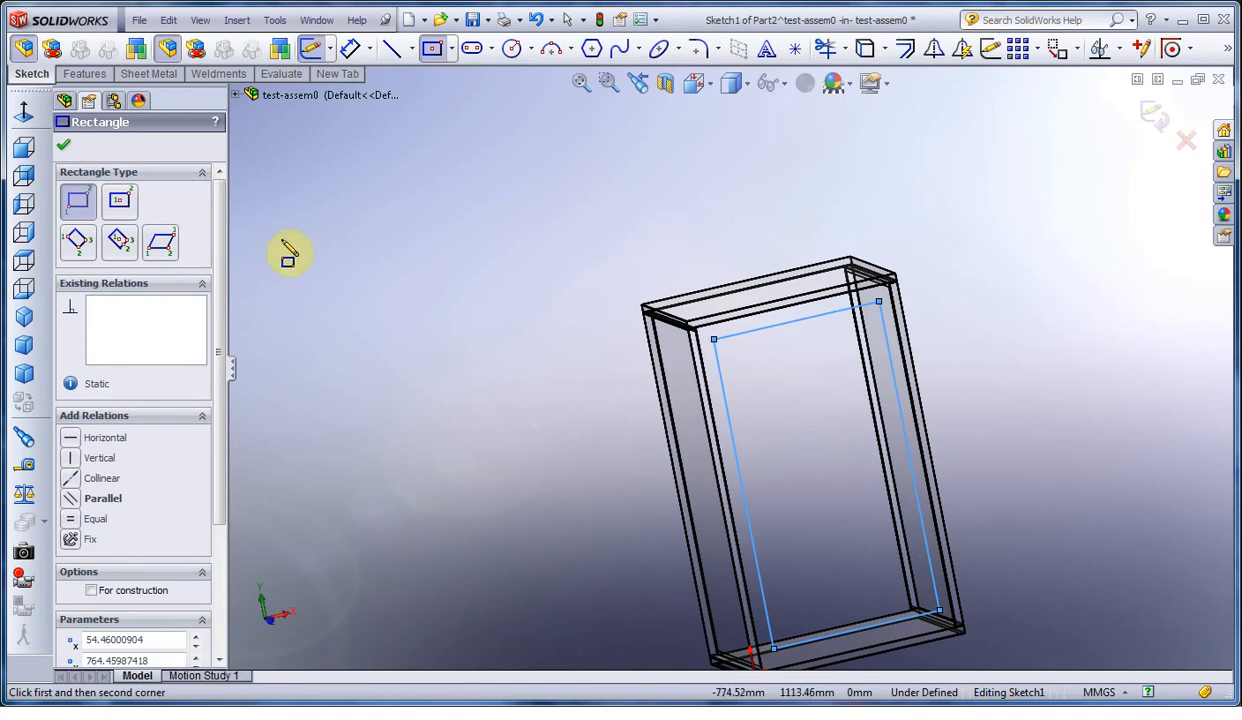
Draw a vertical centerline about 855 mm long from the opening's top edge midpoint and a horizontal centerline from its left edge midpoint
left_click(352, 50)
scroll(742, 368, "down", 6)
mouse_move(796, 348)
middle_mouse_down()
mouse_move(761, 293)
mouse_move(775, 274)
mouse_move(754, 273)
middle_mouse_up()
scroll(684, 215, "down", 4)
scroll(500, 192, "down", 4)
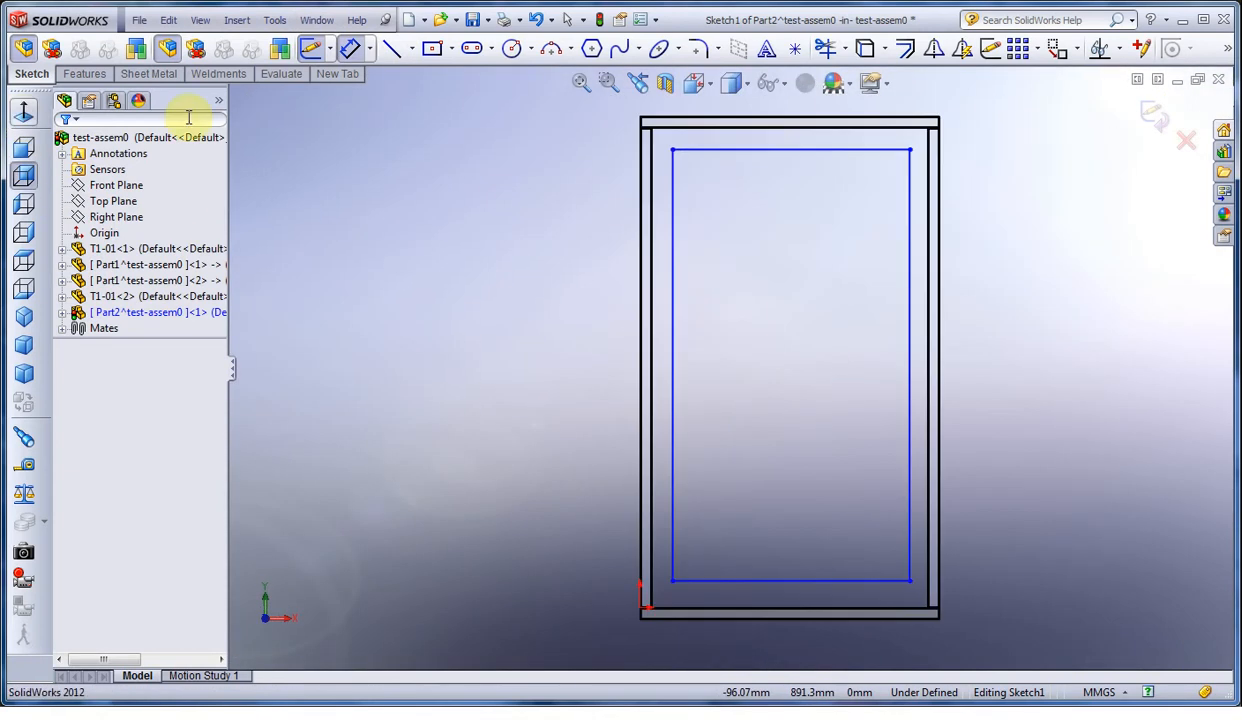
left_click(392, 49)
left_click(412, 56)
left_click(403, 91)
left_click(789, 126)
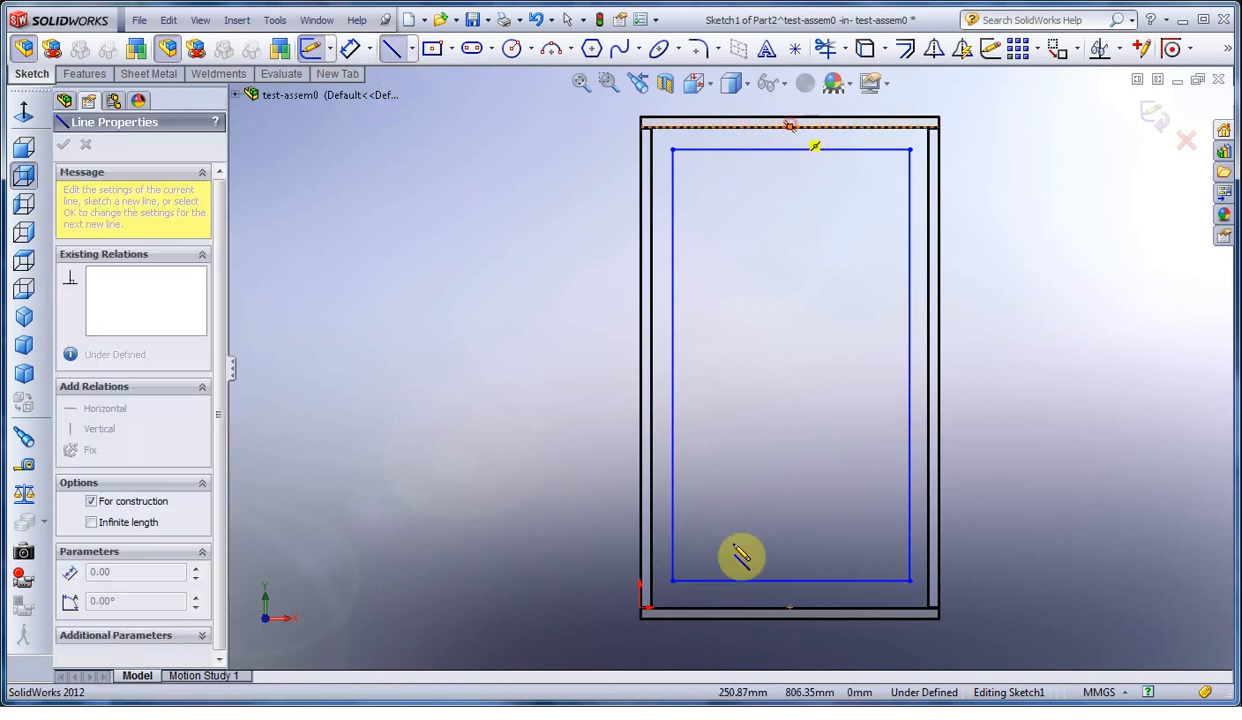
left_click(790, 639)
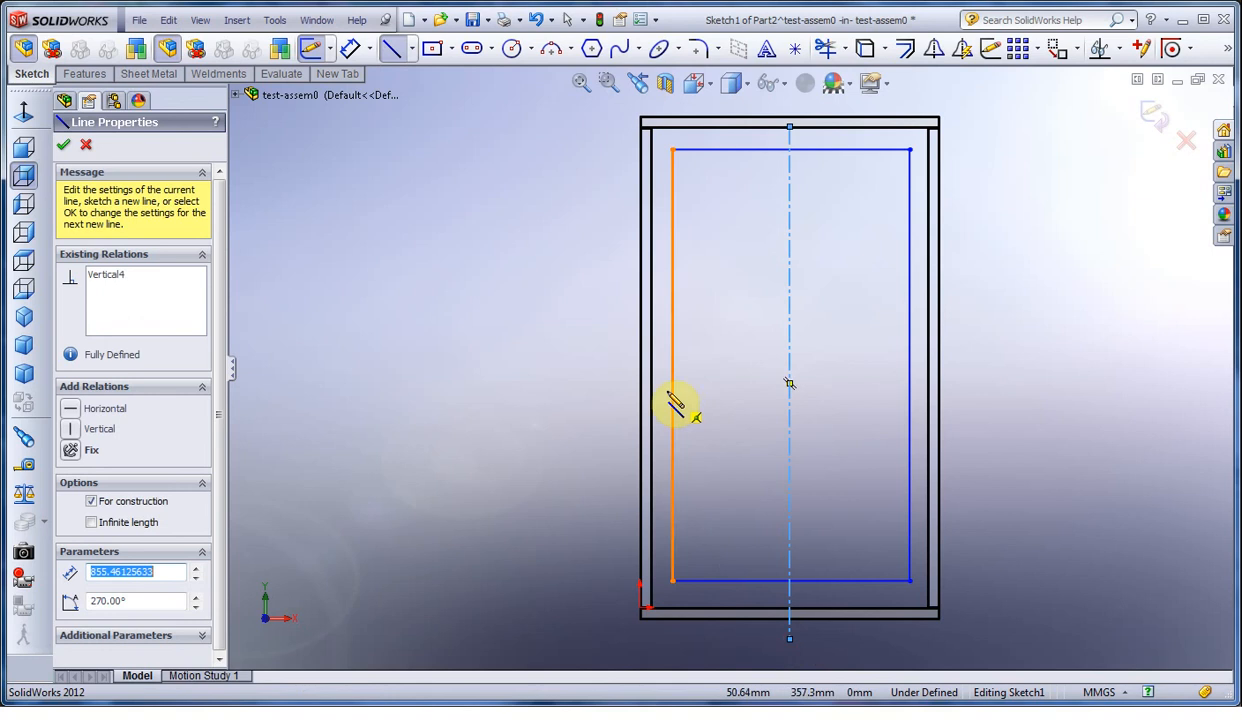
left_click(650, 367)
left_click(990, 367)
Make the rectangle's vertical sides symmetric about the vertical centerline and its horizontal sides symmetric about the horizontal centerline
left_click(567, 20)
left_click_drag(962, 302, 440, 275)
left_click(70, 534)
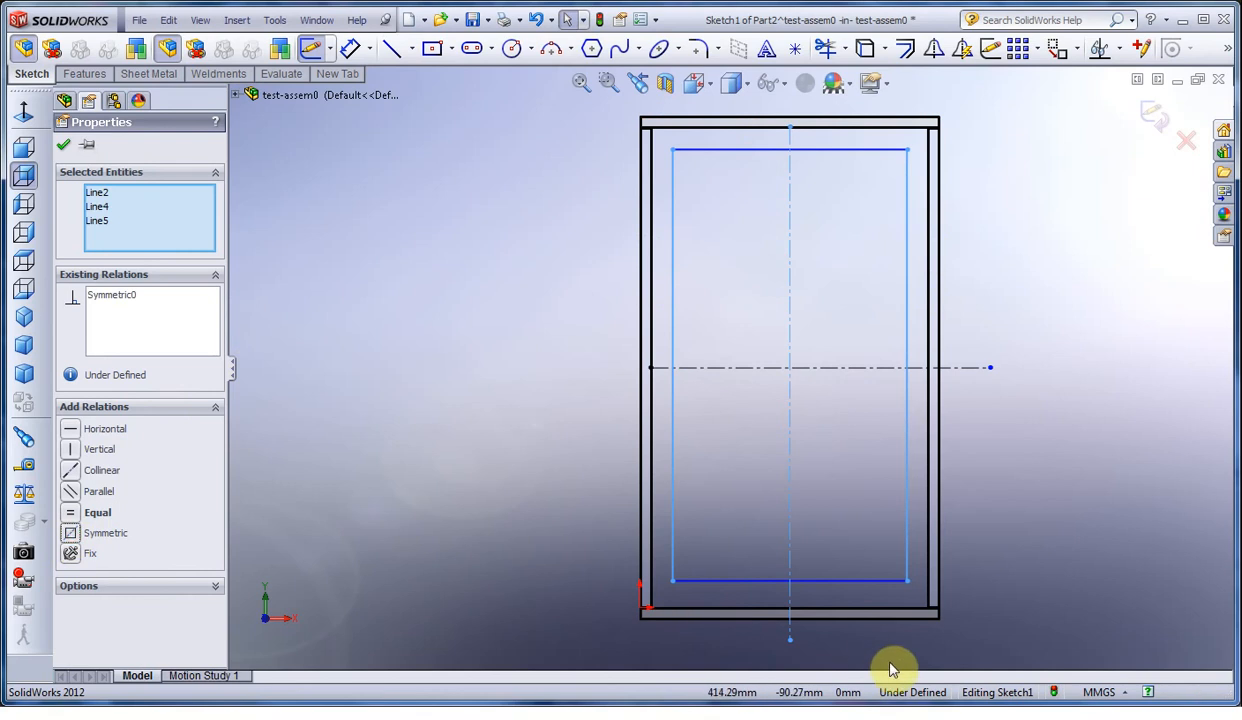
mouse_move(876, 648)
left_mouse_down()
mouse_move(848, 166)
mouse_move(830, 89)
left_mouse_up()
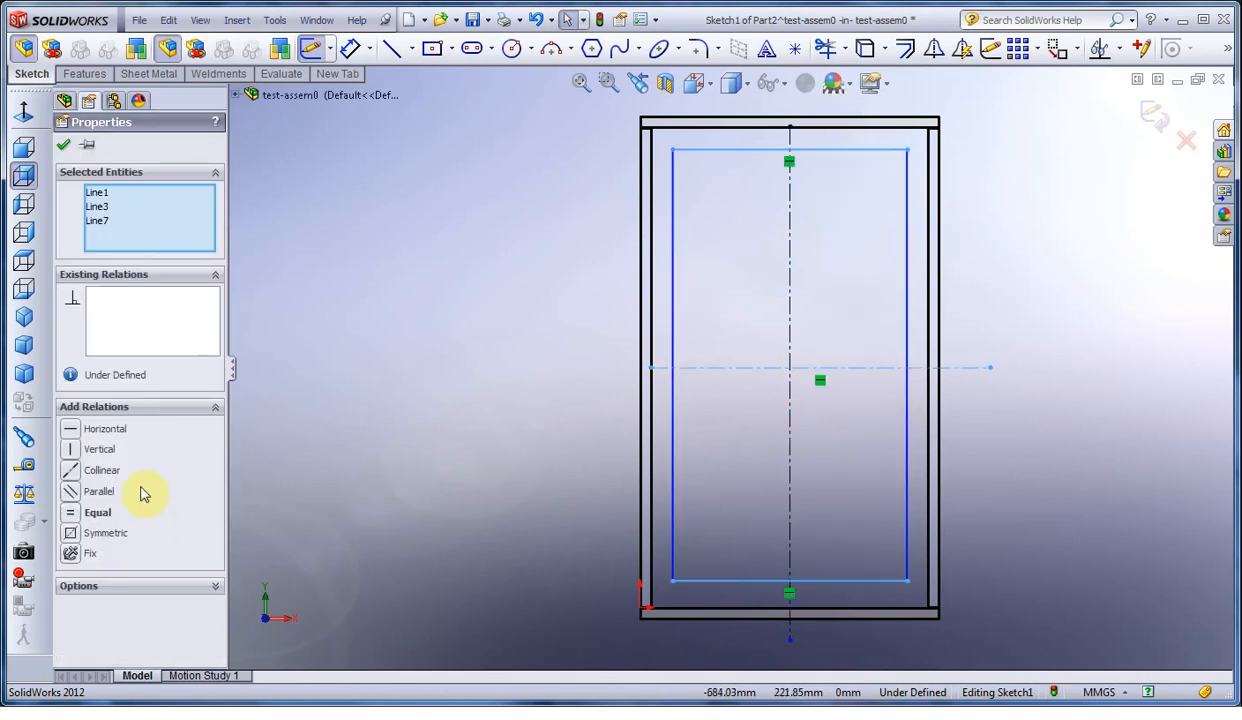
left_click(76, 535)
left_click(541, 199)
Dimension the gap between the rectangle's top line and the top plate's lower edge at 0.2 mm
scroll(707, 160, "down", 3)
scroll(643, 335, "down", 3)
left_click(351, 49)
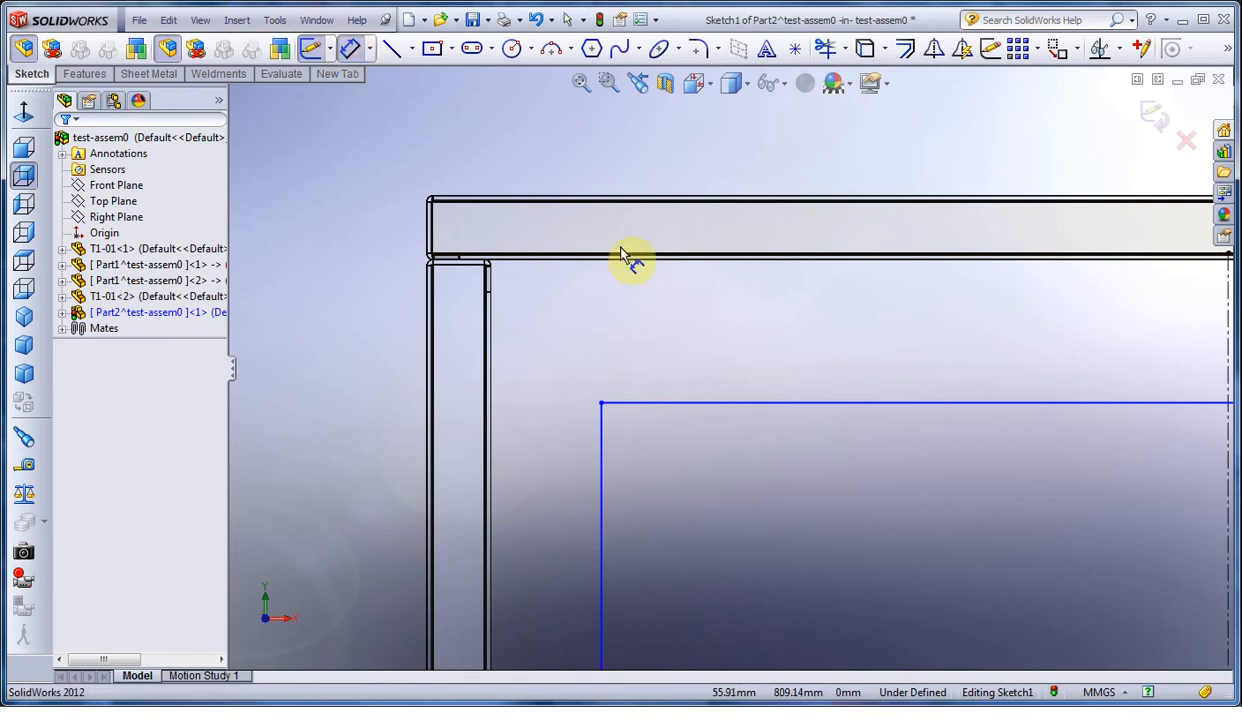
left_click(645, 404)
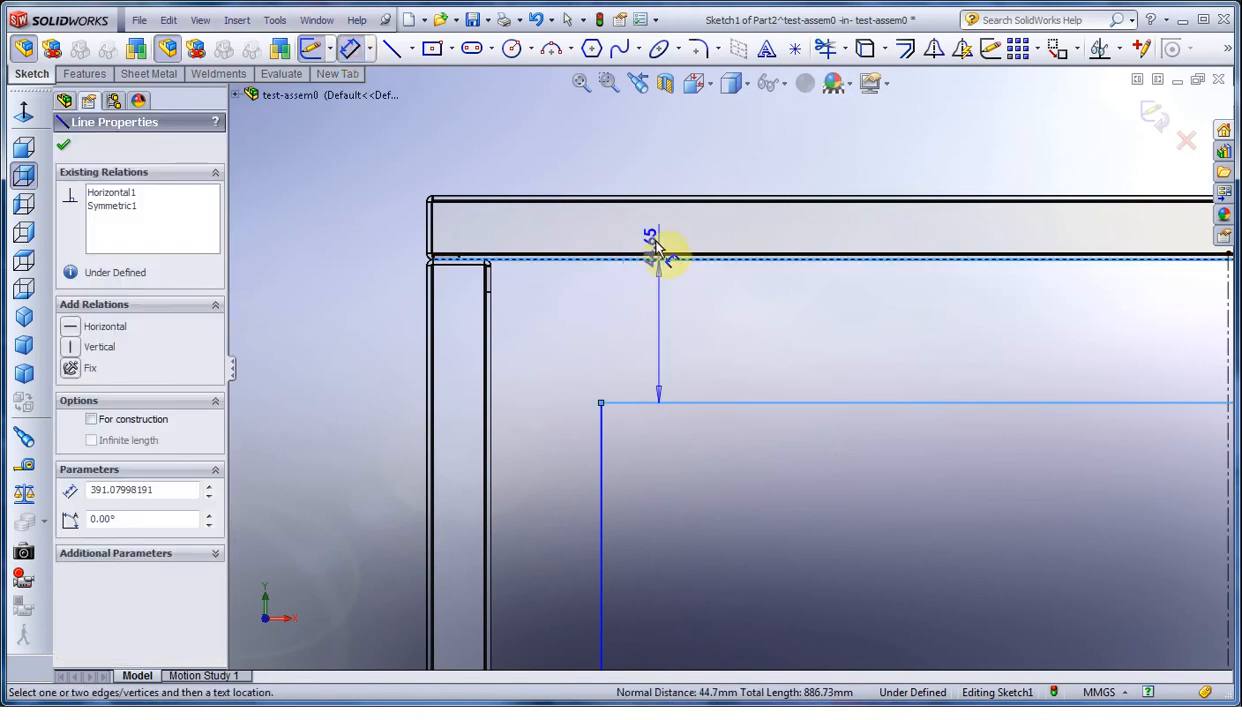
left_click(666, 165)
type(".2")
key("Return")
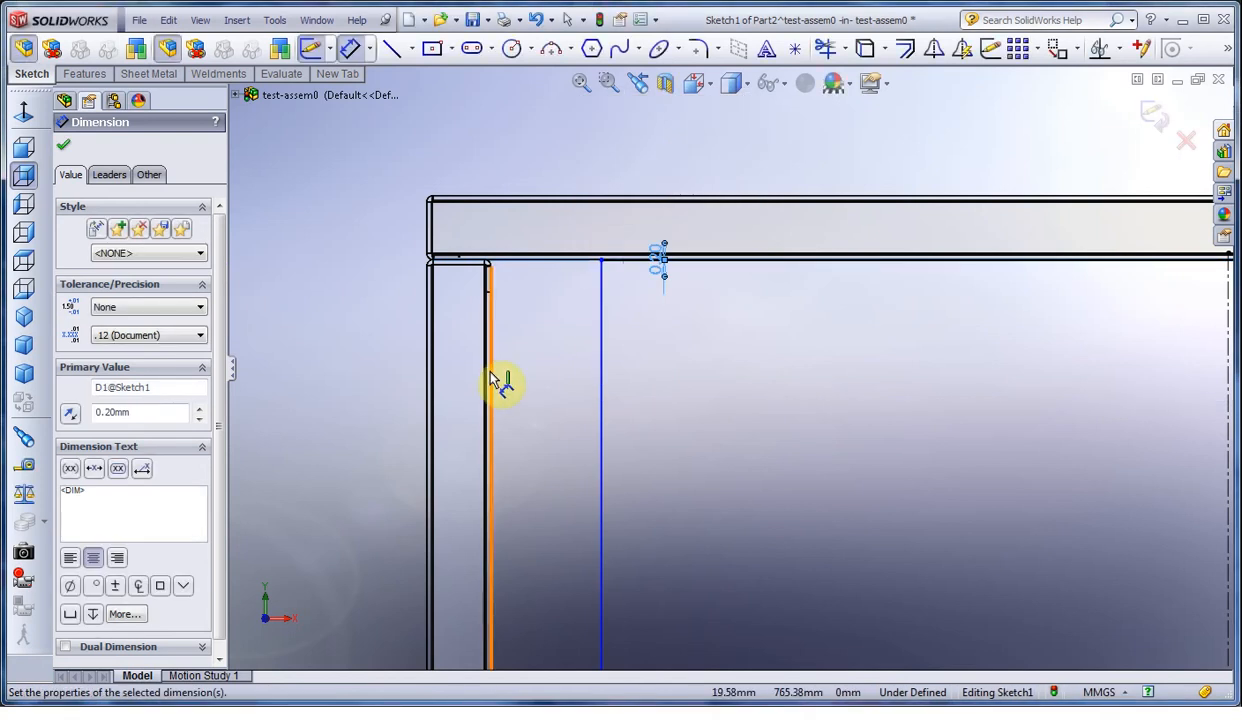
Dimension the gap between the rectangle's left line and the side panel's inner edge at 0.2 mm
left_click(601, 400)
left_click(490, 410)
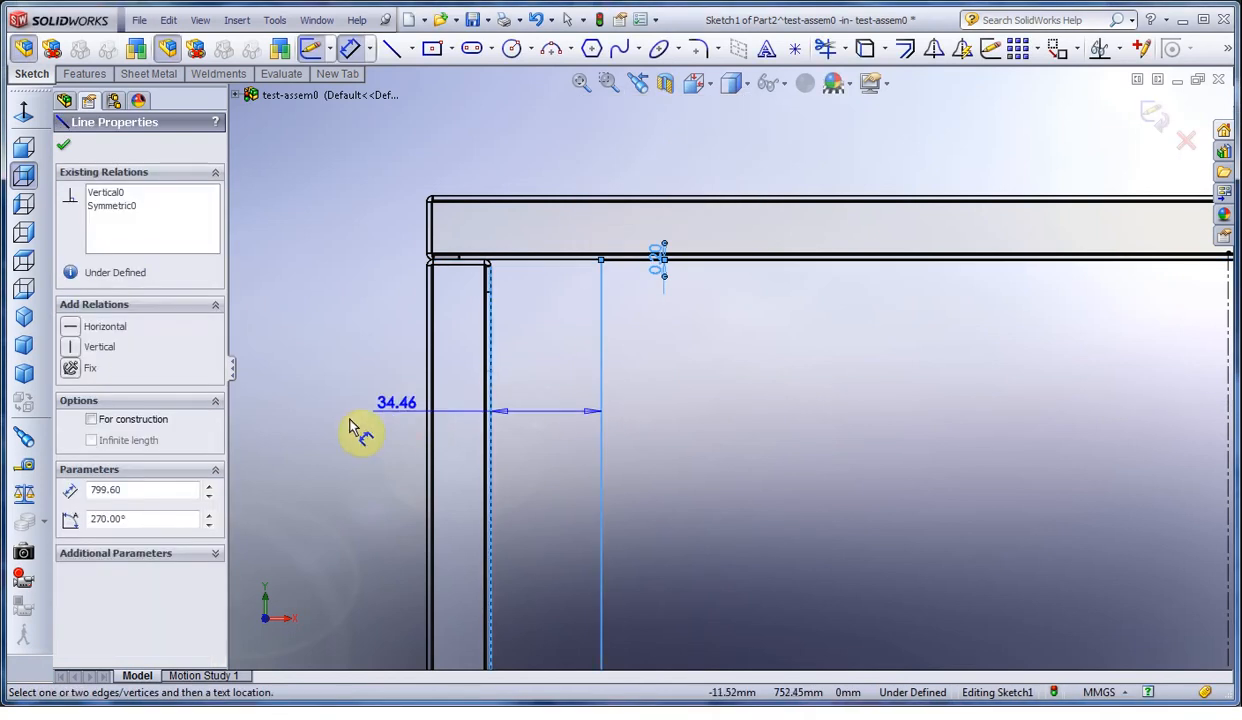
left_click(355, 428)
type(".2")
key("Return")
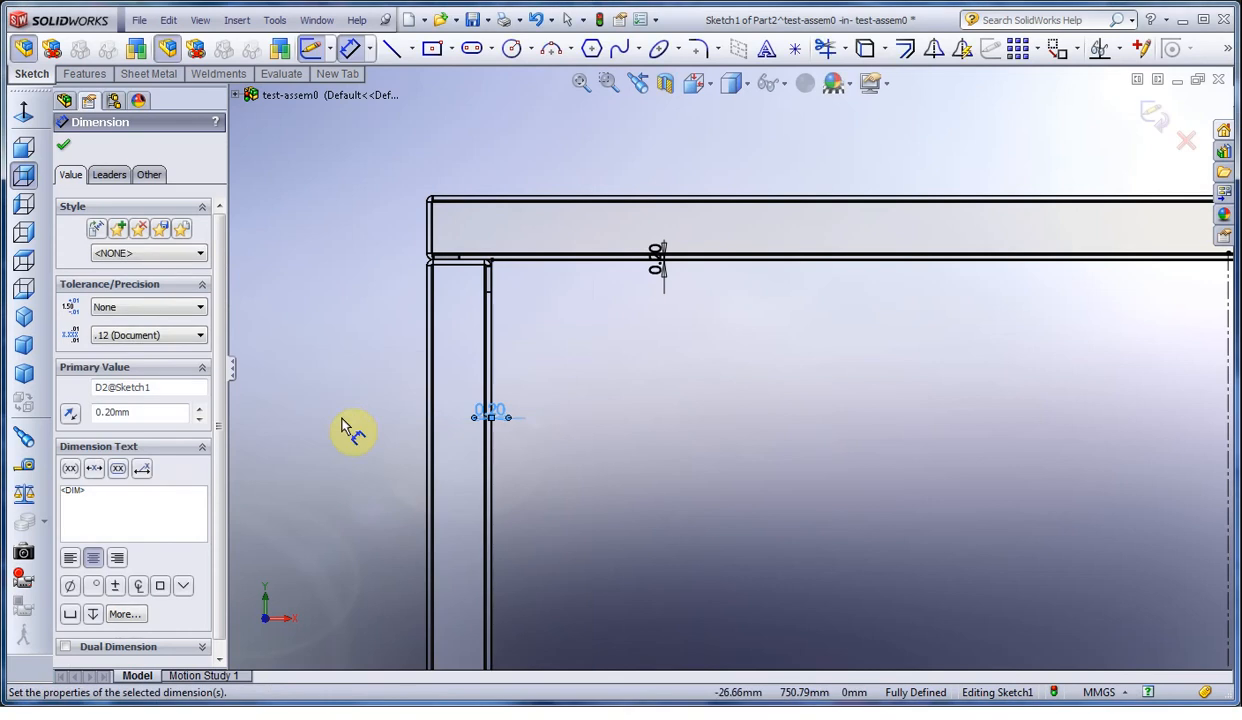
Turn the rectangle into a Base Flange 1.50 mm thick with rectangular auto relief at ratio 0.5
left_click(158, 75)
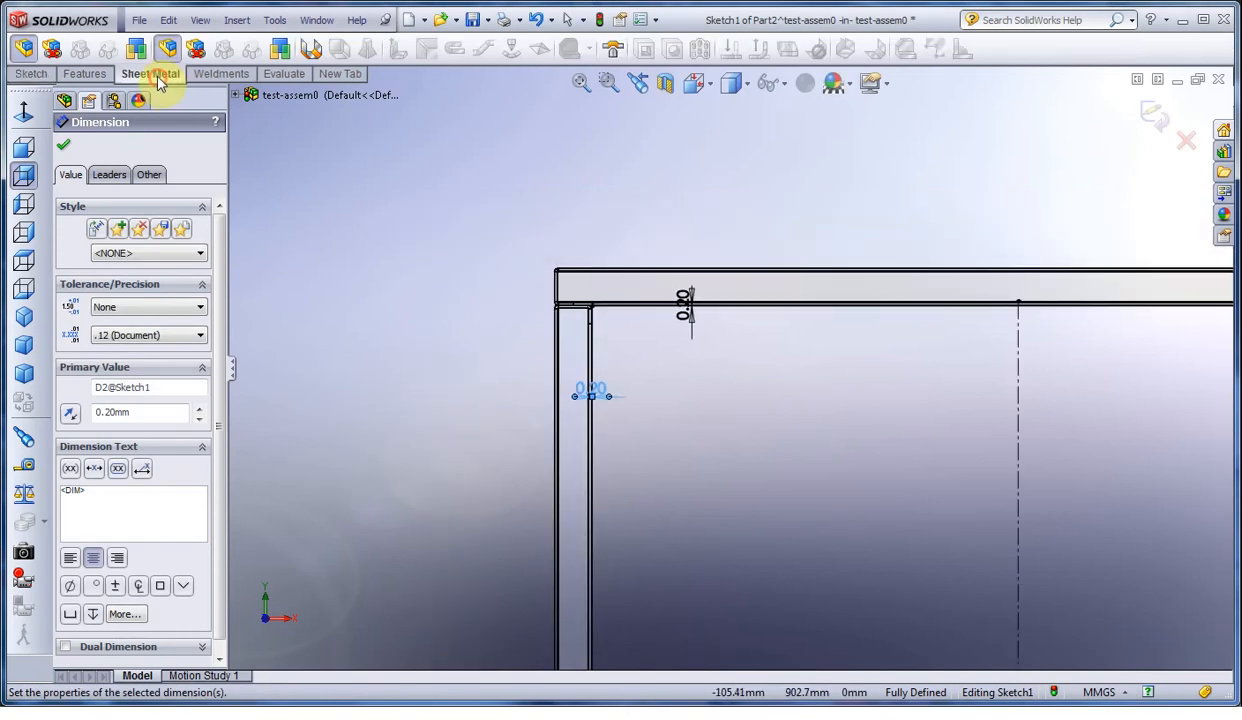
left_click(266, 54)
middle_click_drag(668, 333, 746, 372)
scroll(630, 340, "up", 5)
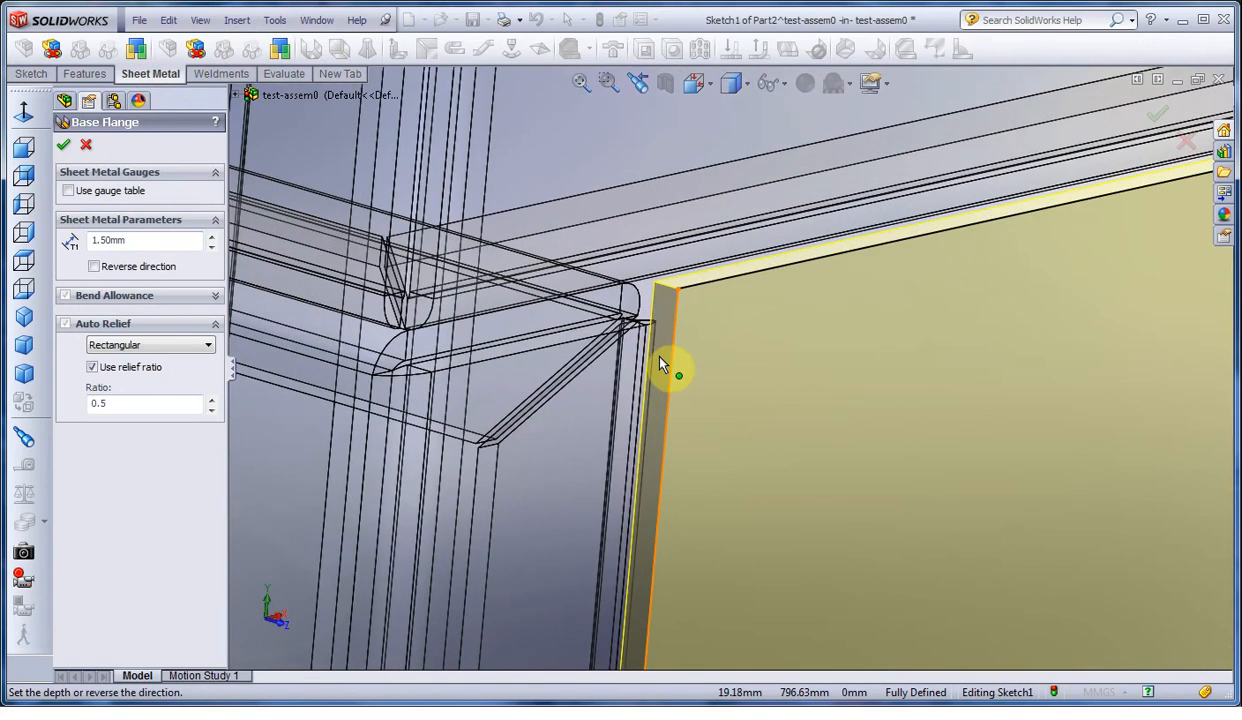
scroll(660, 345, "down", 1)
left_click(63, 148)
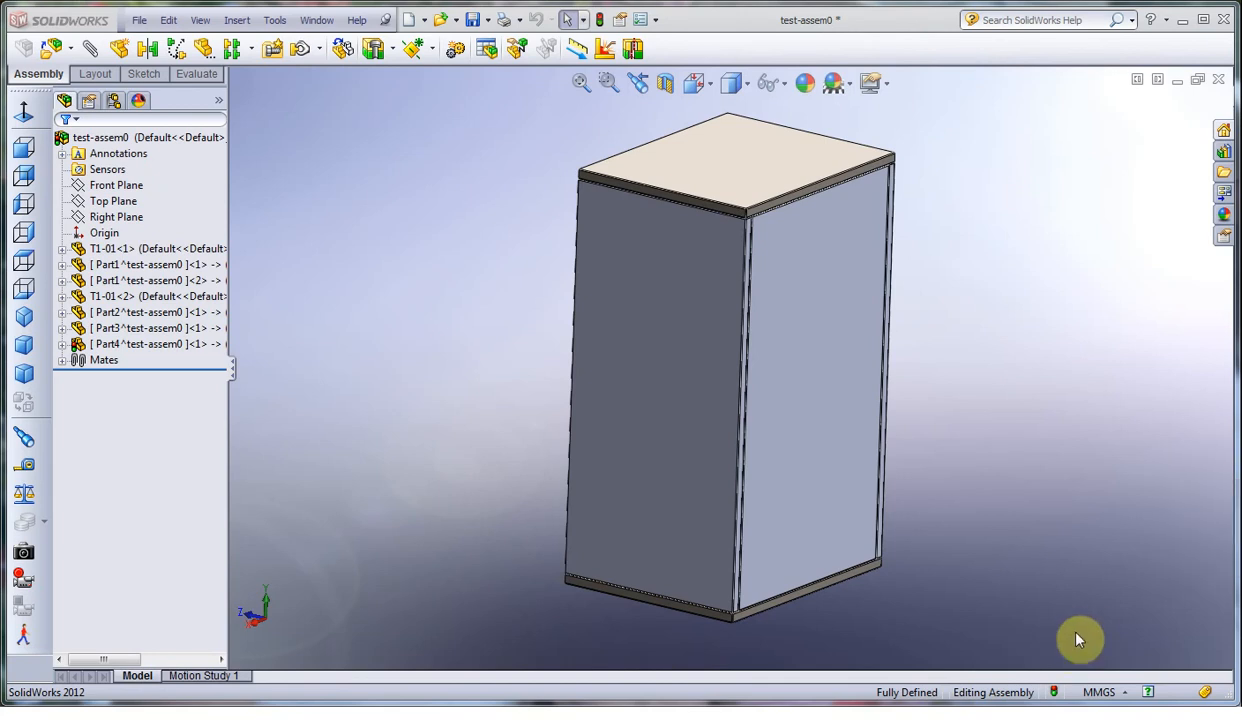
Examine the two closing panels on the front of the cabinet and show the assembly in dimetric view
middle_click_drag(790, 265, 840, 332)
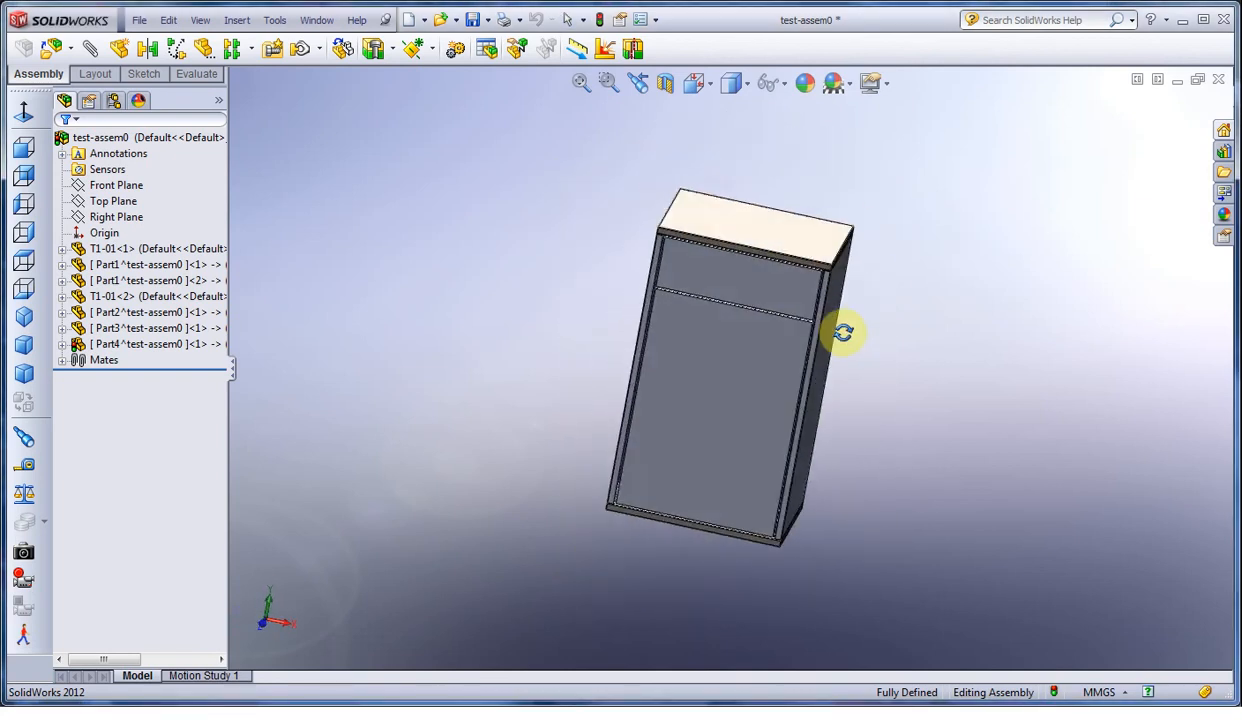
scroll(743, 299, "down", 3)
left_click(724, 314)
left_click(311, 372)
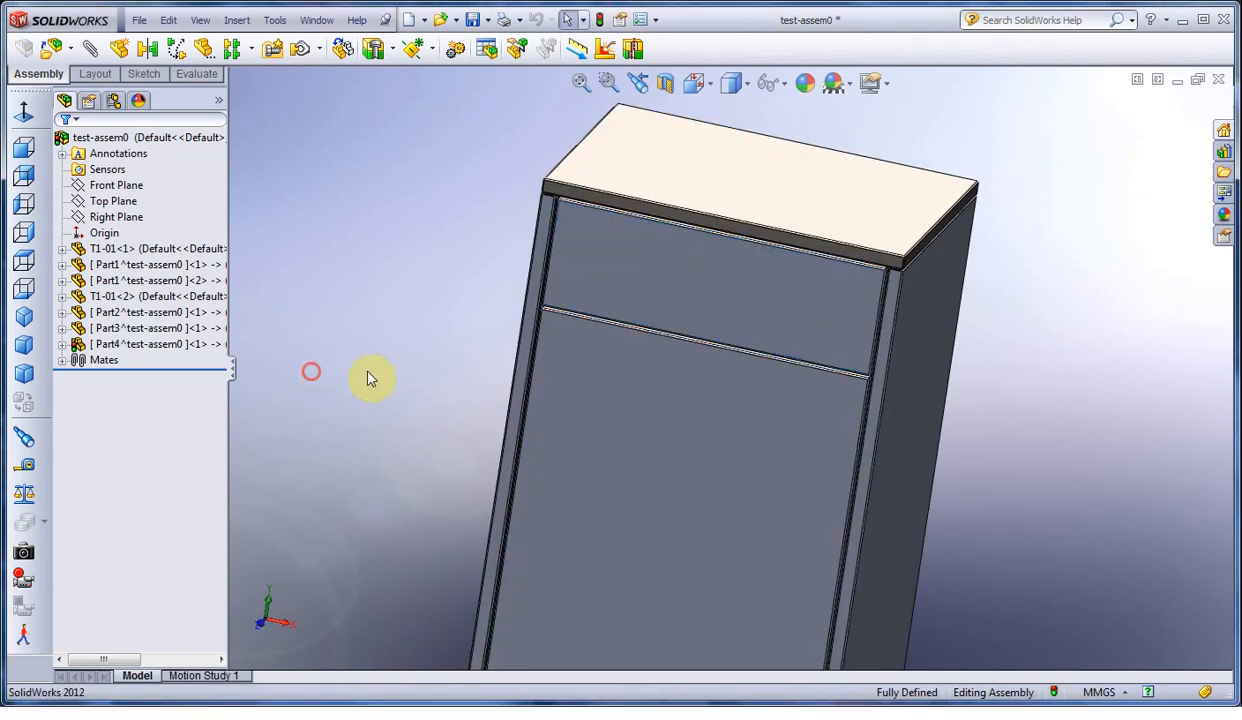
left_click(589, 379)
scroll(292, 486, "up", 5)
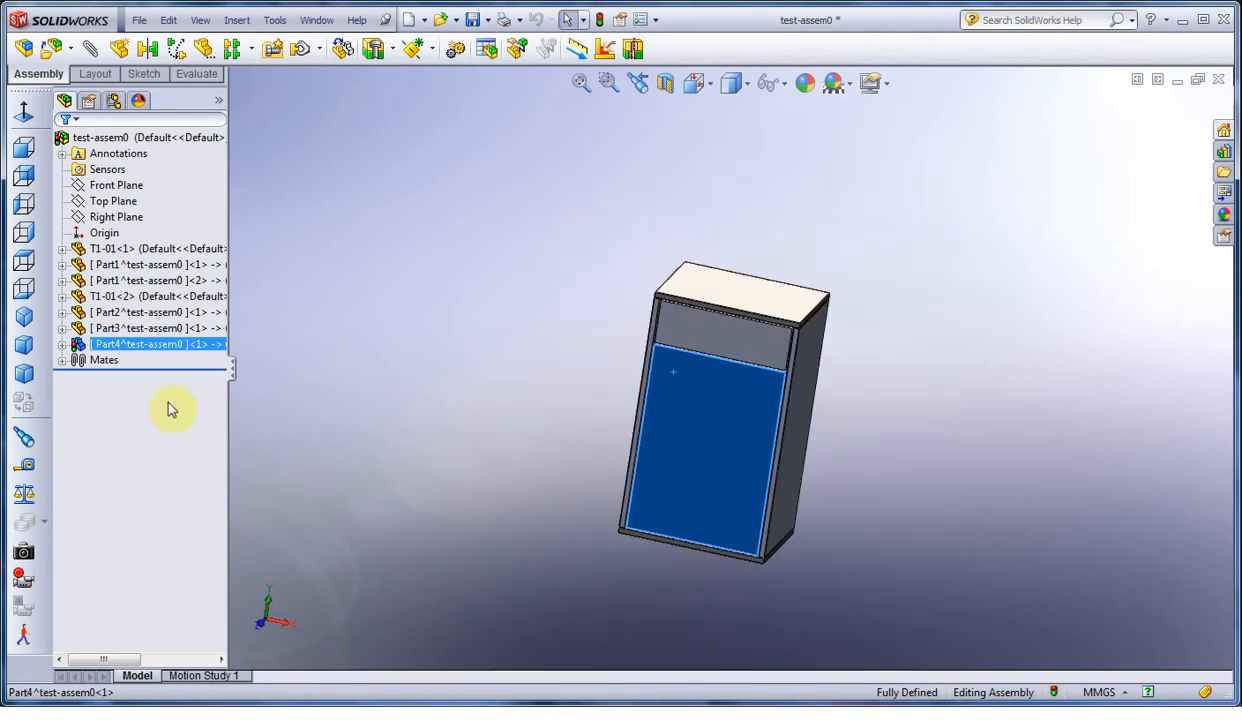
left_click(24, 372)
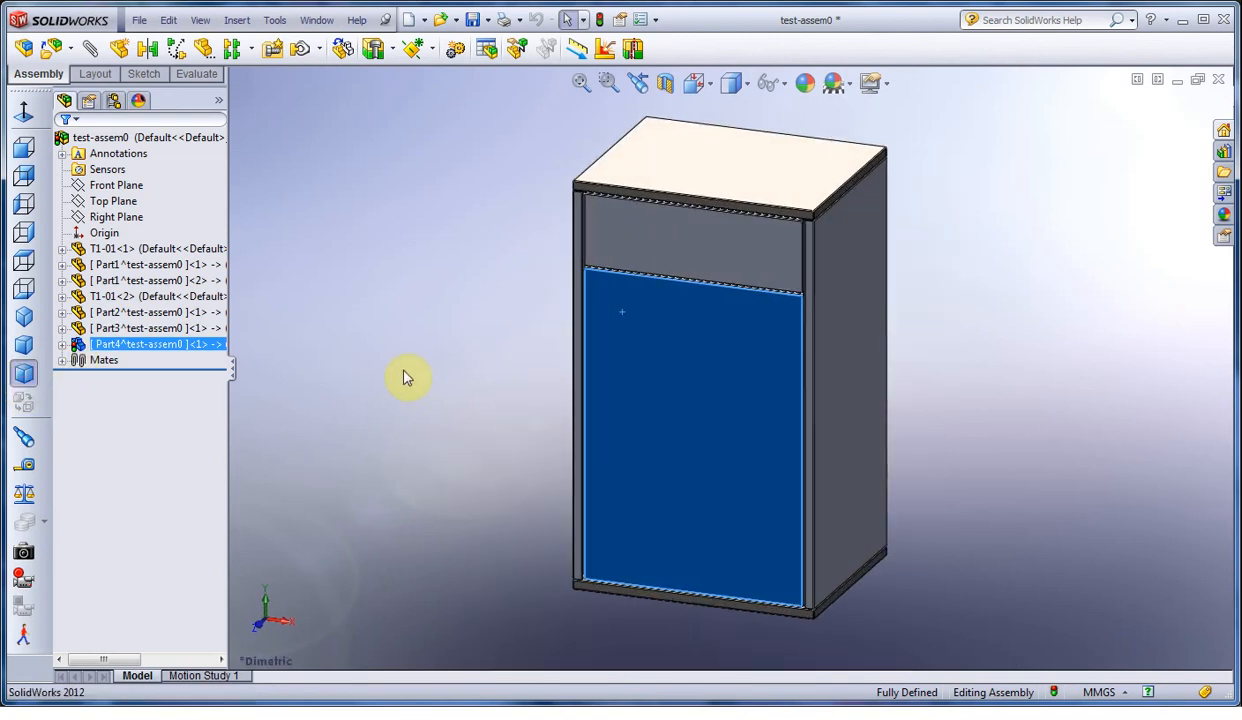
left_click(389, 271)
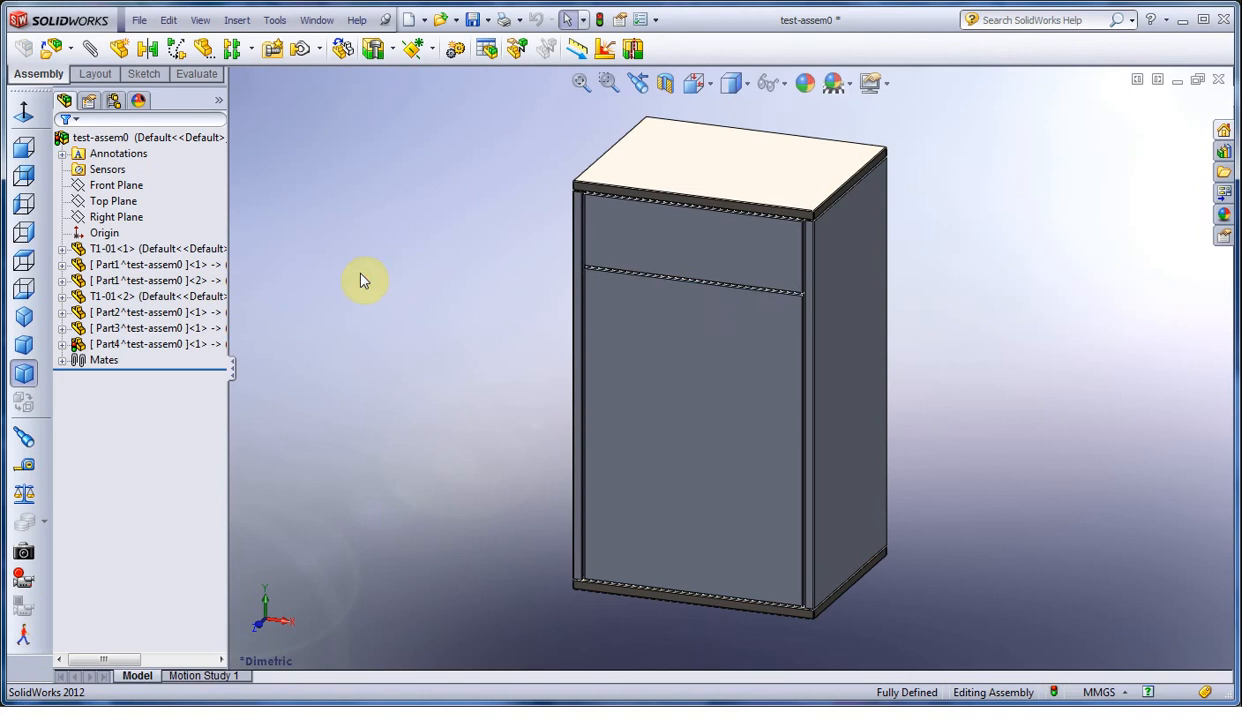
Reorder the component tree so that the second T1-01 plate sits directly below the first one
left_click(145, 248)
left_click(118, 296)
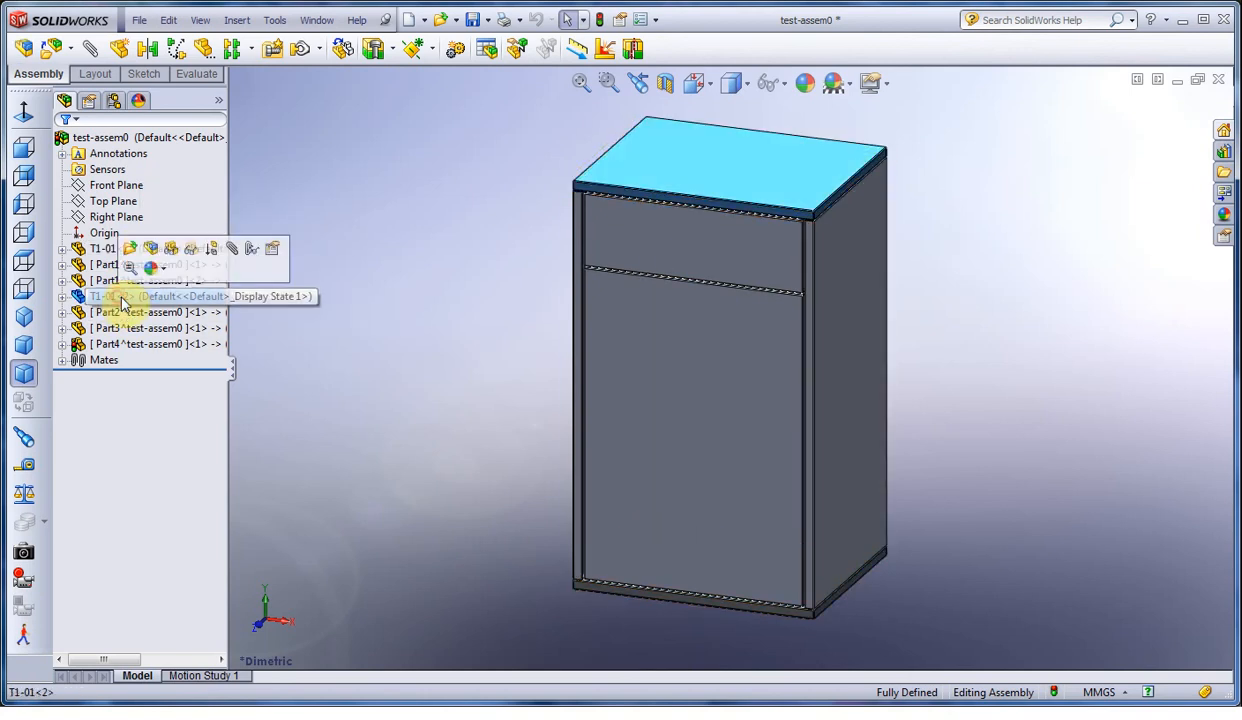
left_click_drag(115, 265, 116, 266)
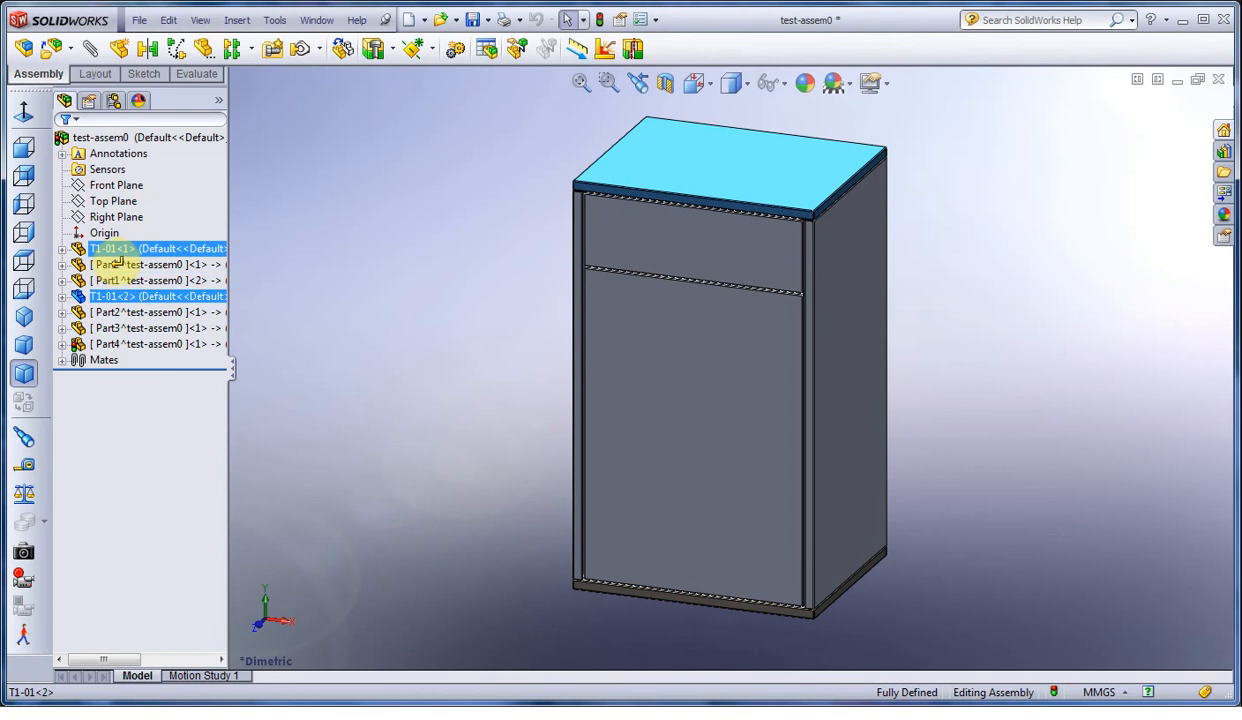
left_click(125, 296, "ctrl")
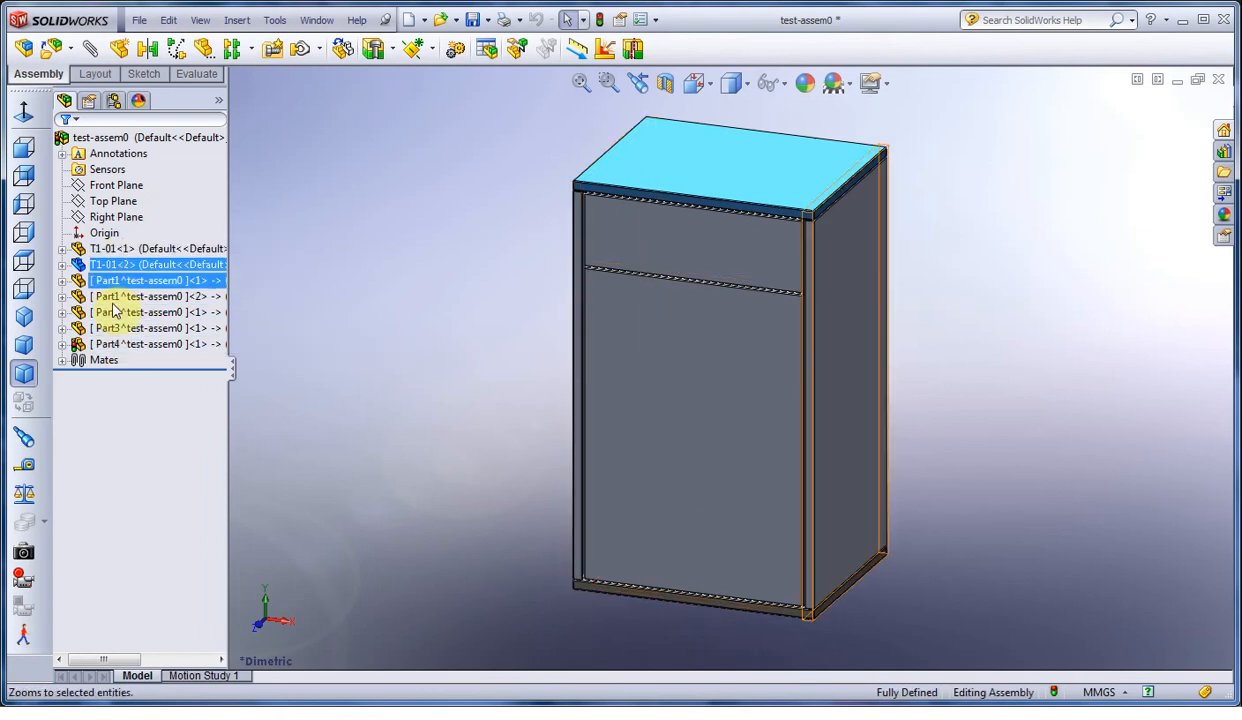
left_click(311, 208)
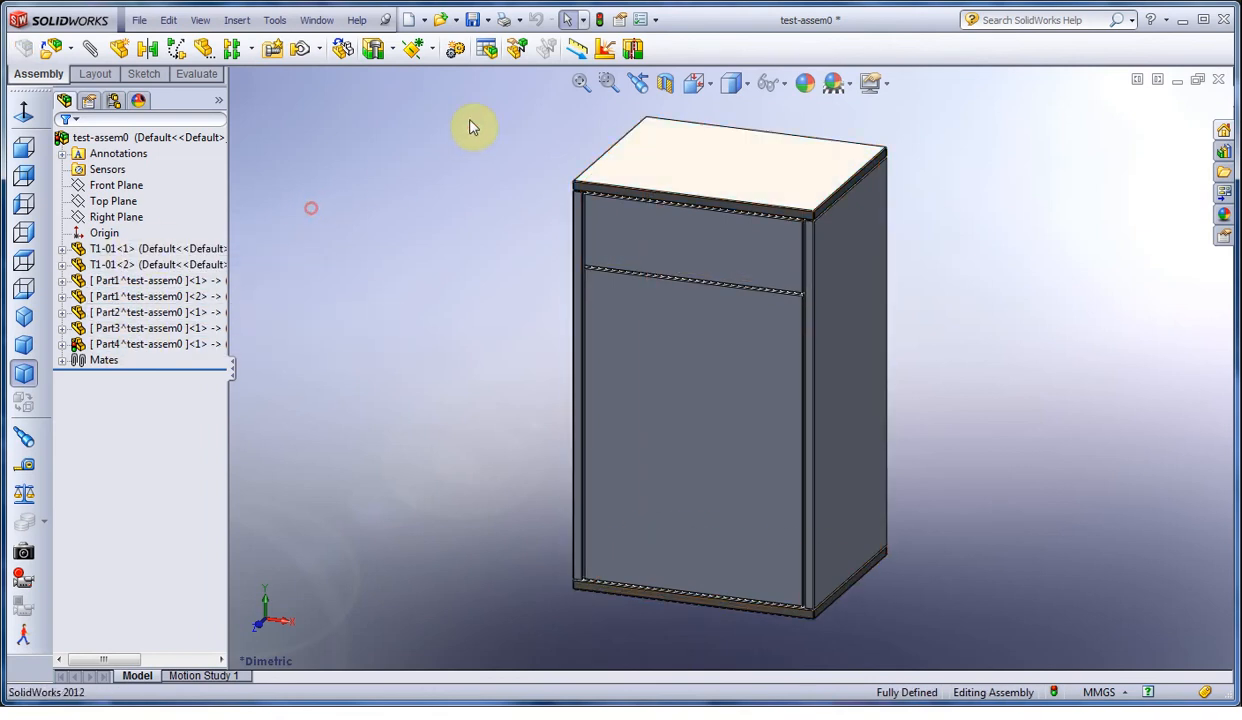
Save the assembly with all modified documents, keeping the virtual components internally inside the assembly
left_click(474, 21)
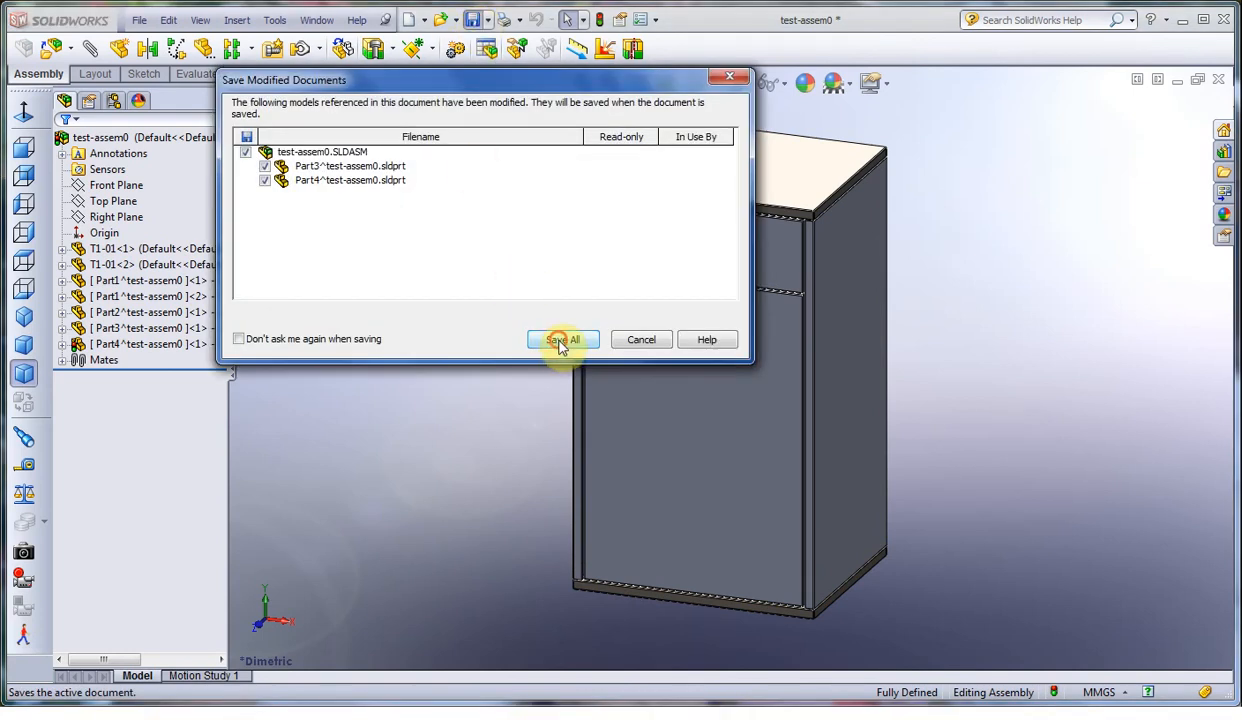
left_click(561, 340)
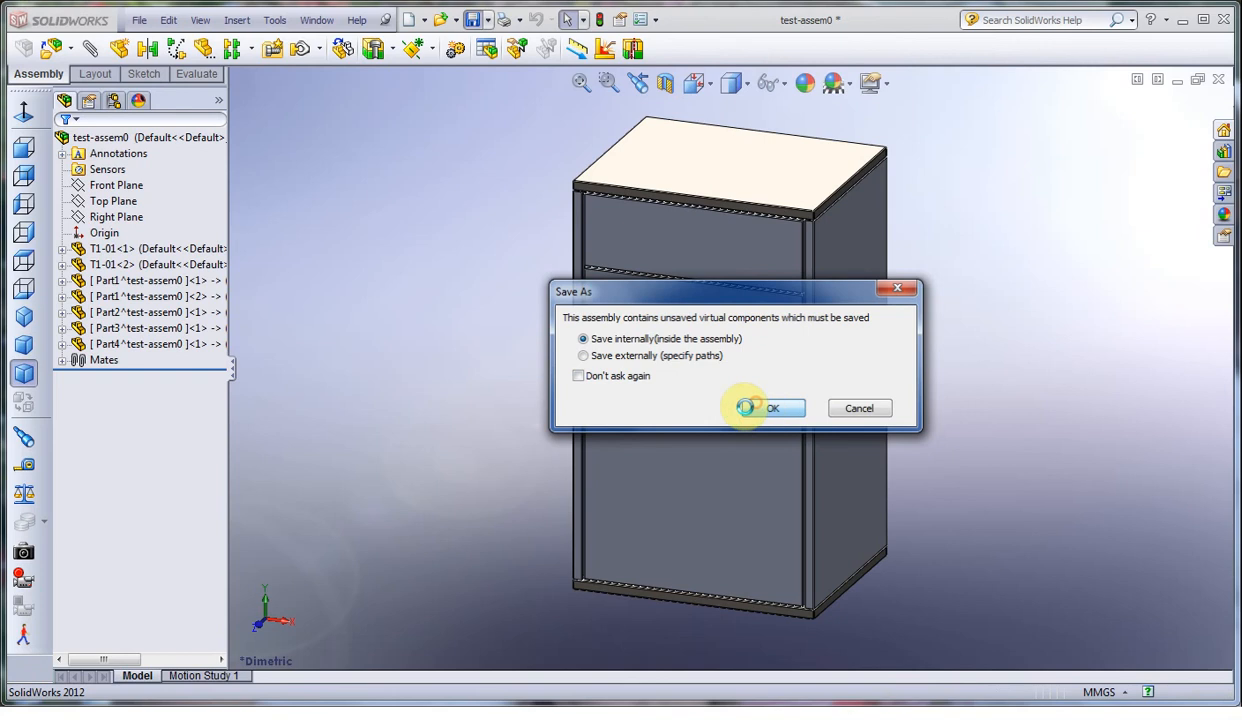
left_click(746, 407)
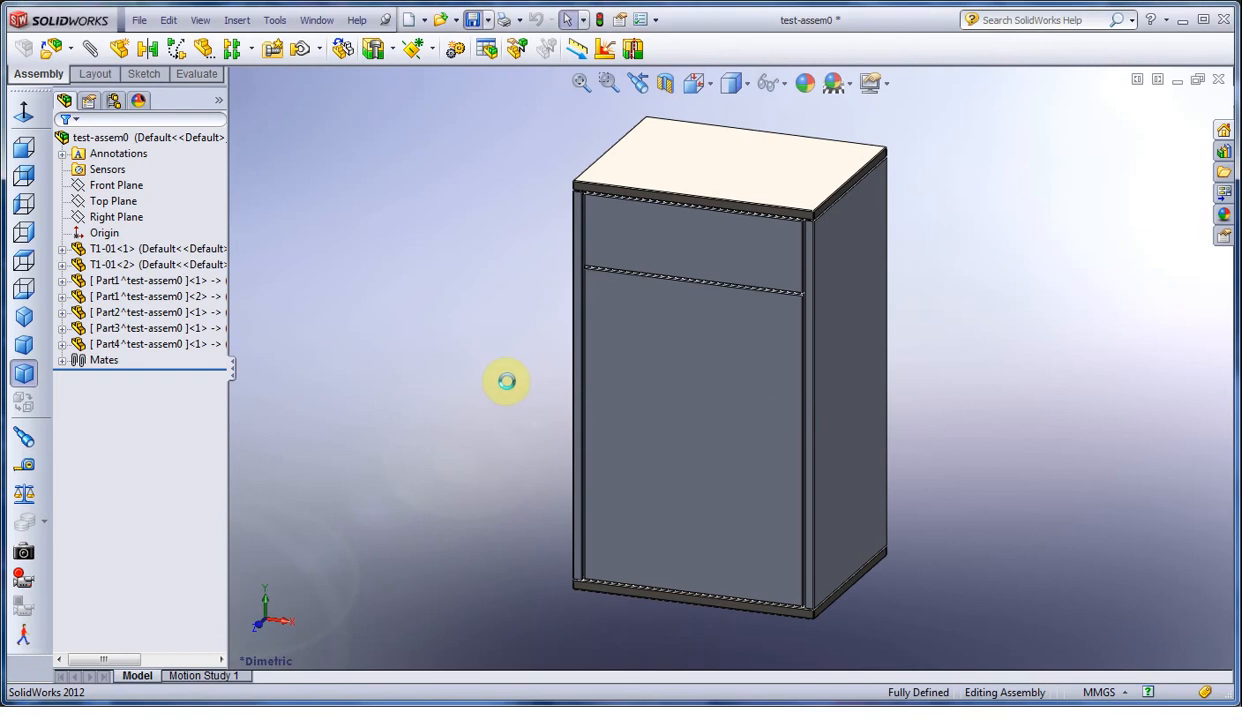
left_click(407, 362)
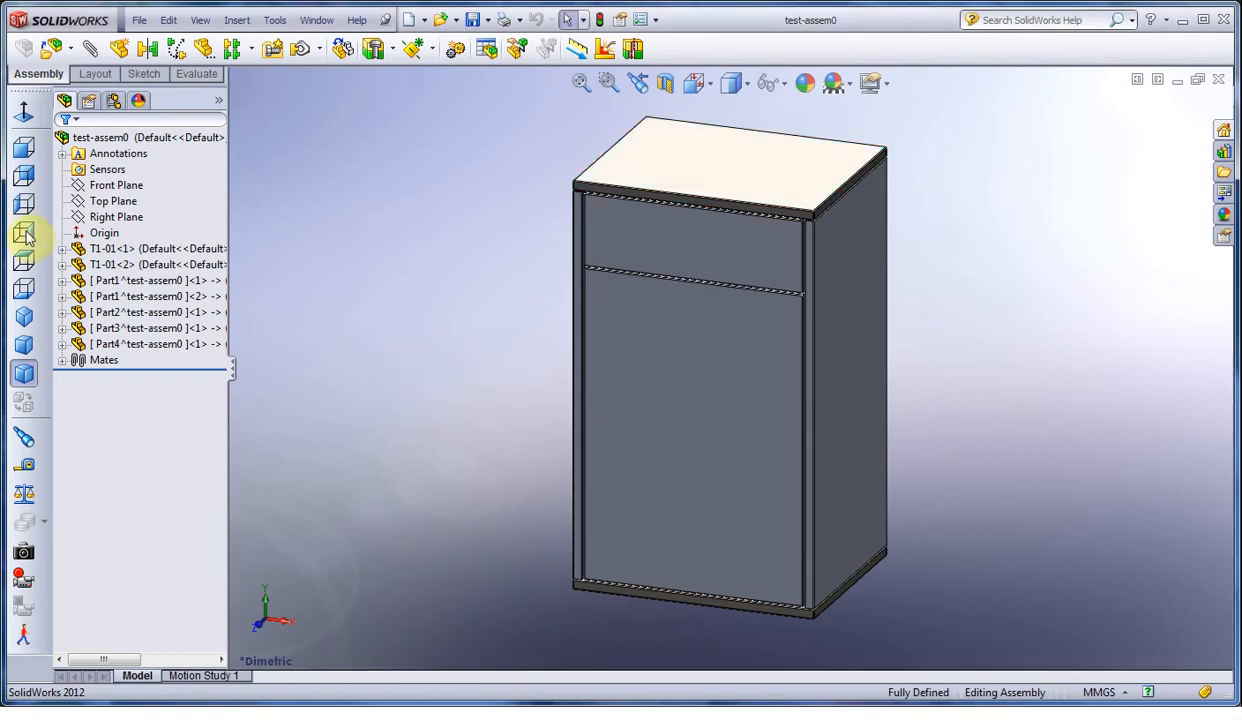
Review the virtual parts in the tree and preview the T1-01 and test-assem0 files in the test1 folder
left_click(115, 296)
left_click(116, 312)
left_click(273, 329)
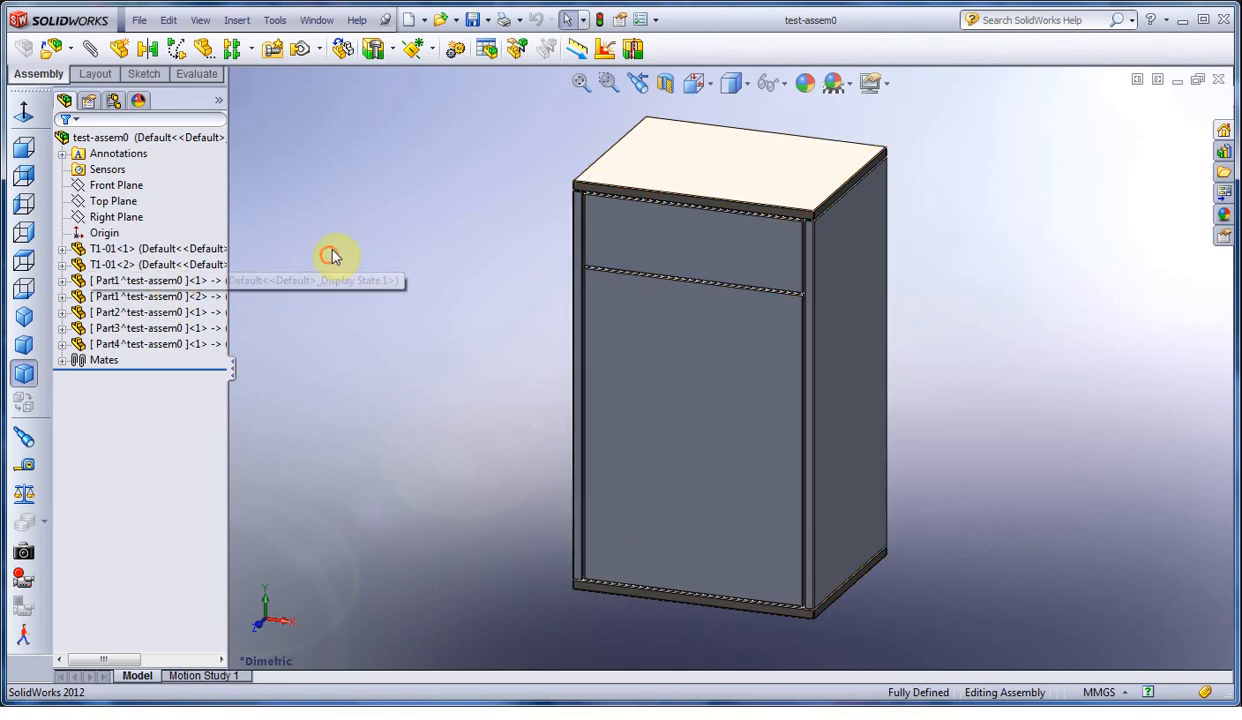
left_click(446, 21)
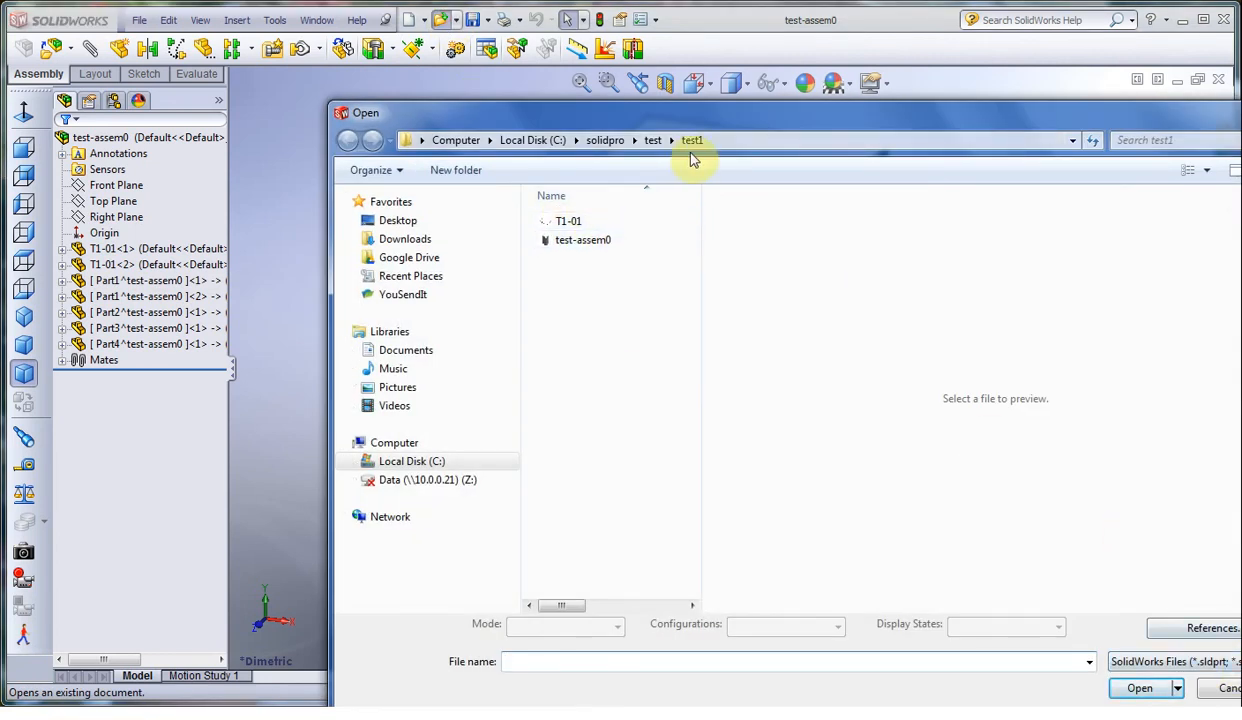
left_click(566, 224)
left_click(572, 244)
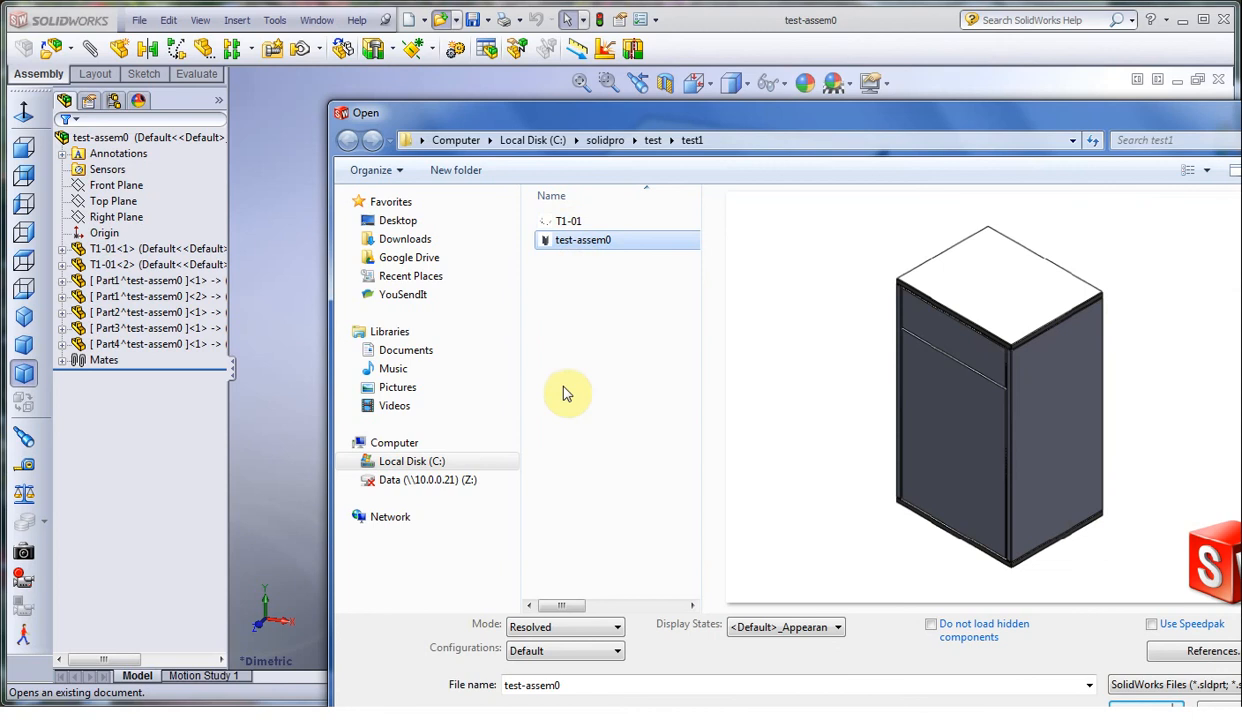
left_click(1234, 705)
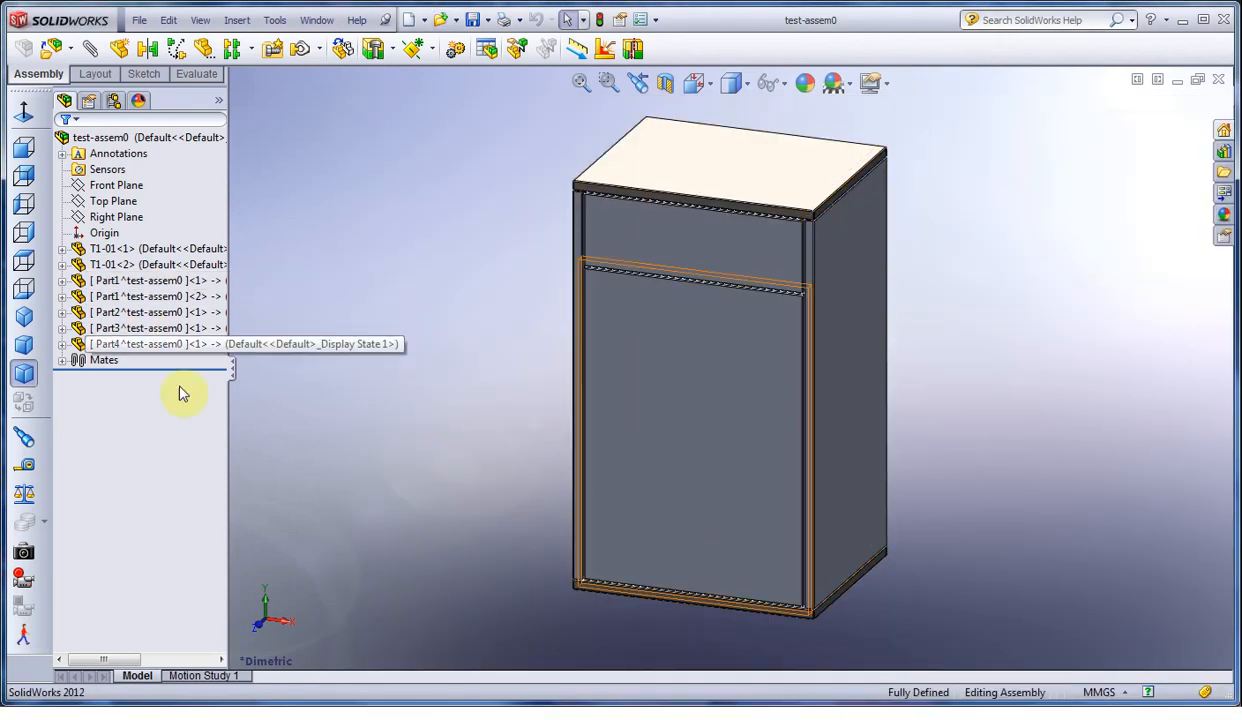
Open the virtual side panel Part1 in its own window in dimetric view and hide Plane1
left_click(188, 290)
left_click(200, 238)
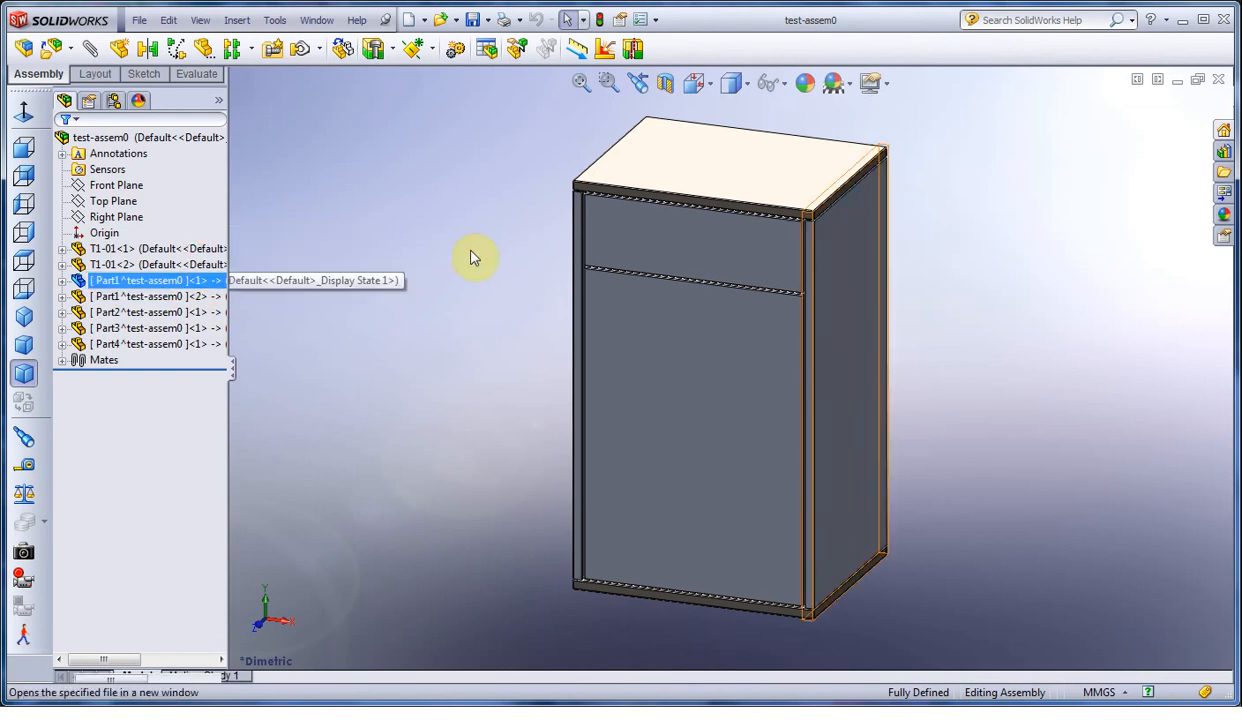
left_click(23, 375)
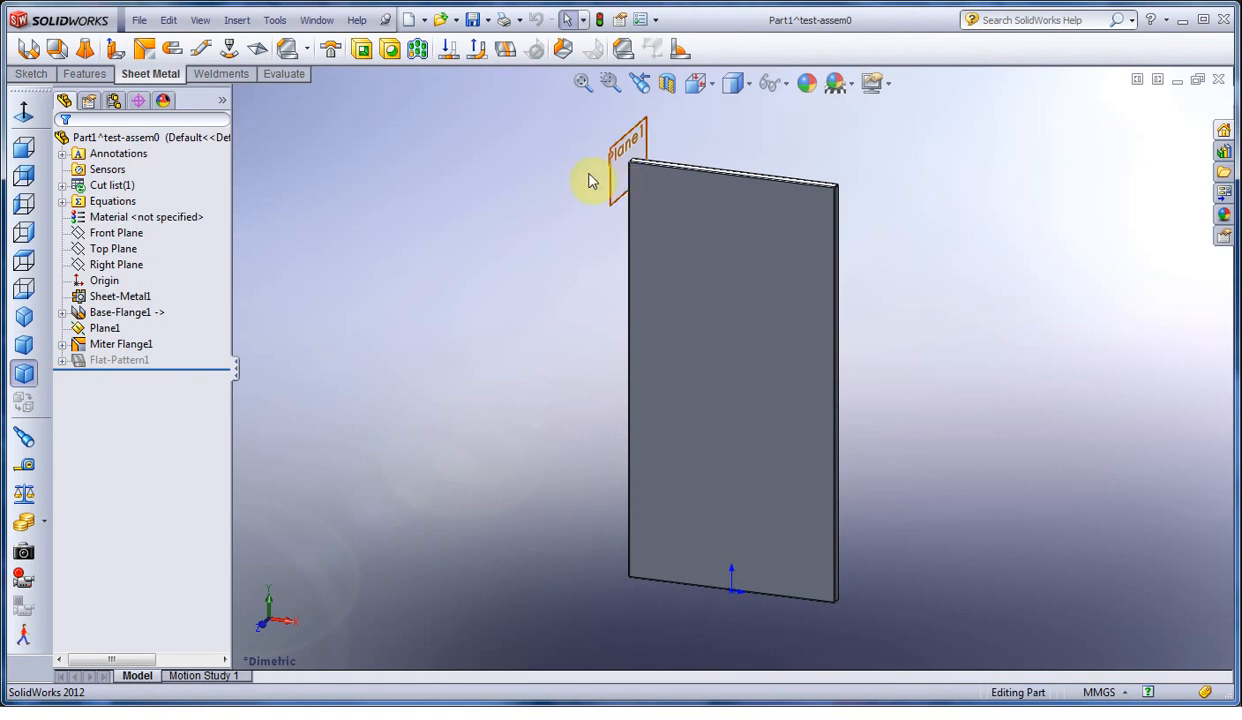
left_click(613, 190)
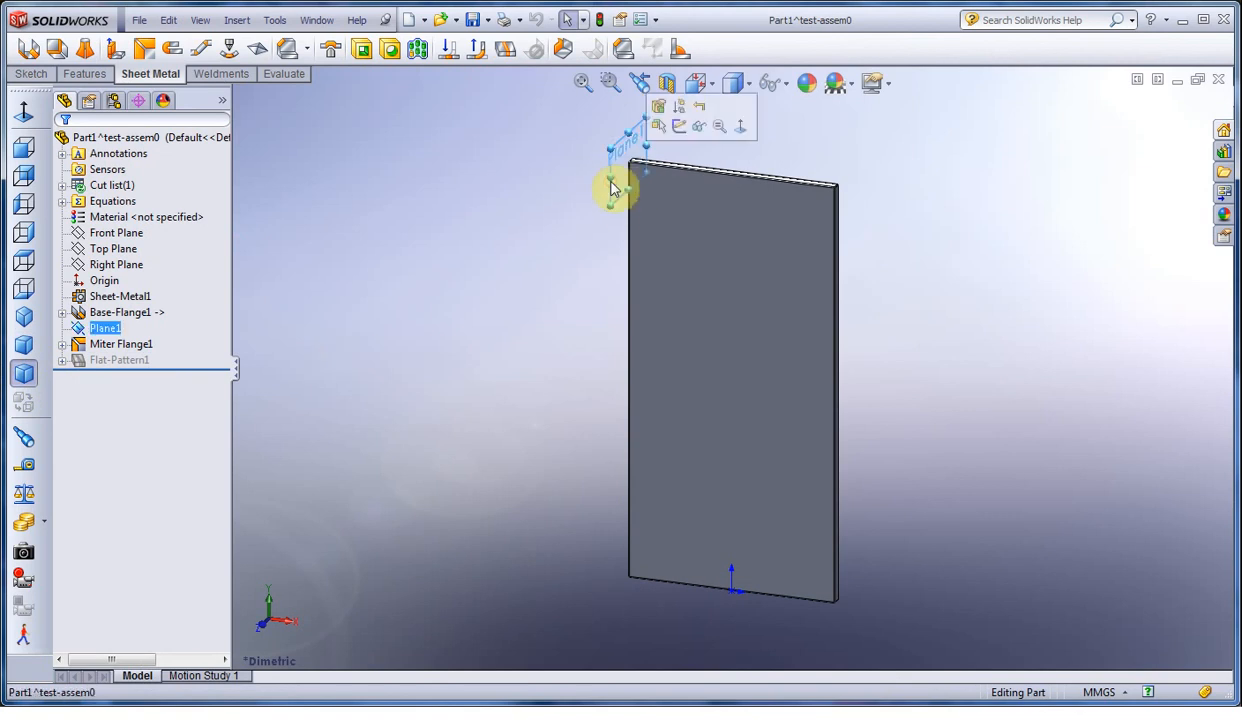
left_click(698, 126)
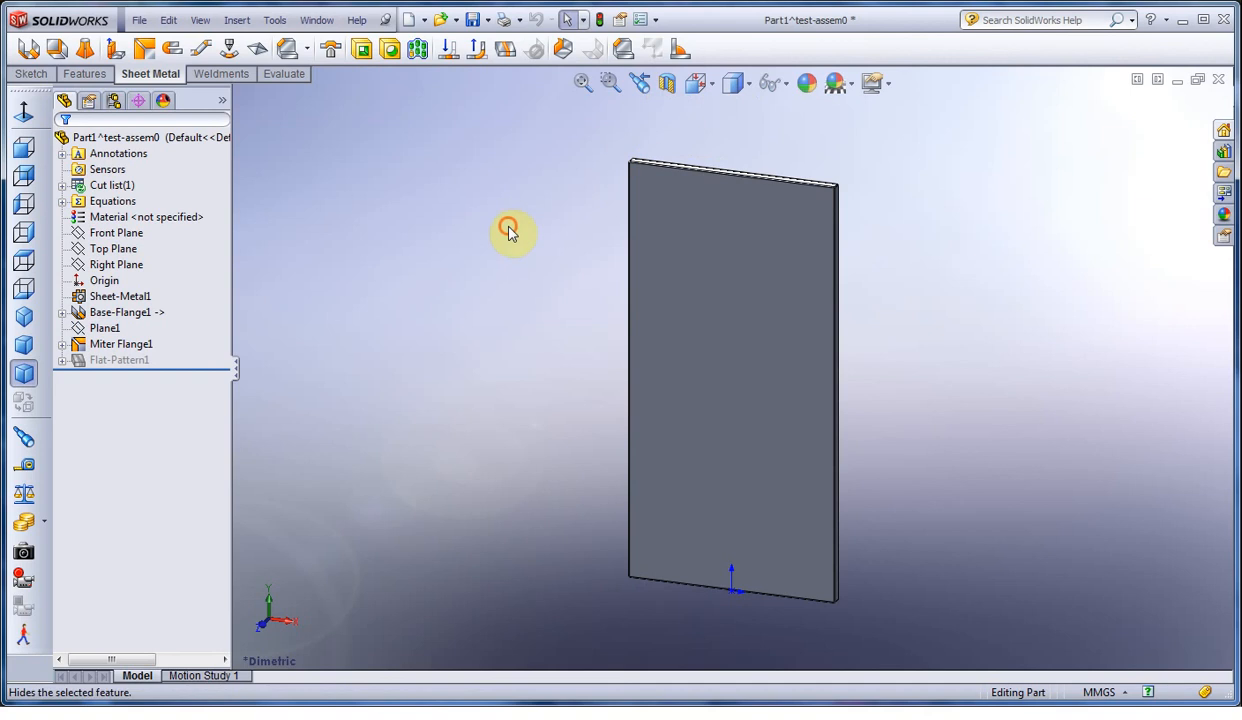
Assign the material ss 304 F4 to the side panel part
right_click(166, 228)
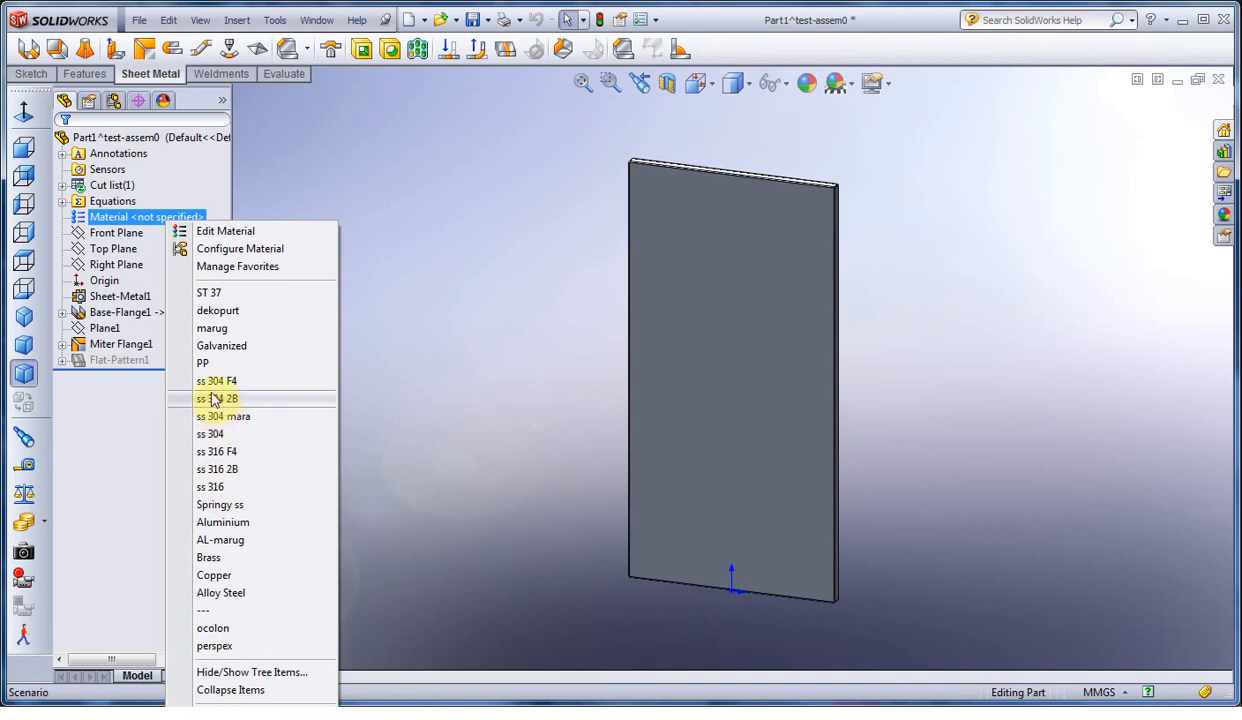
left_click(213, 381)
left_click(368, 360)
left_click(496, 183)
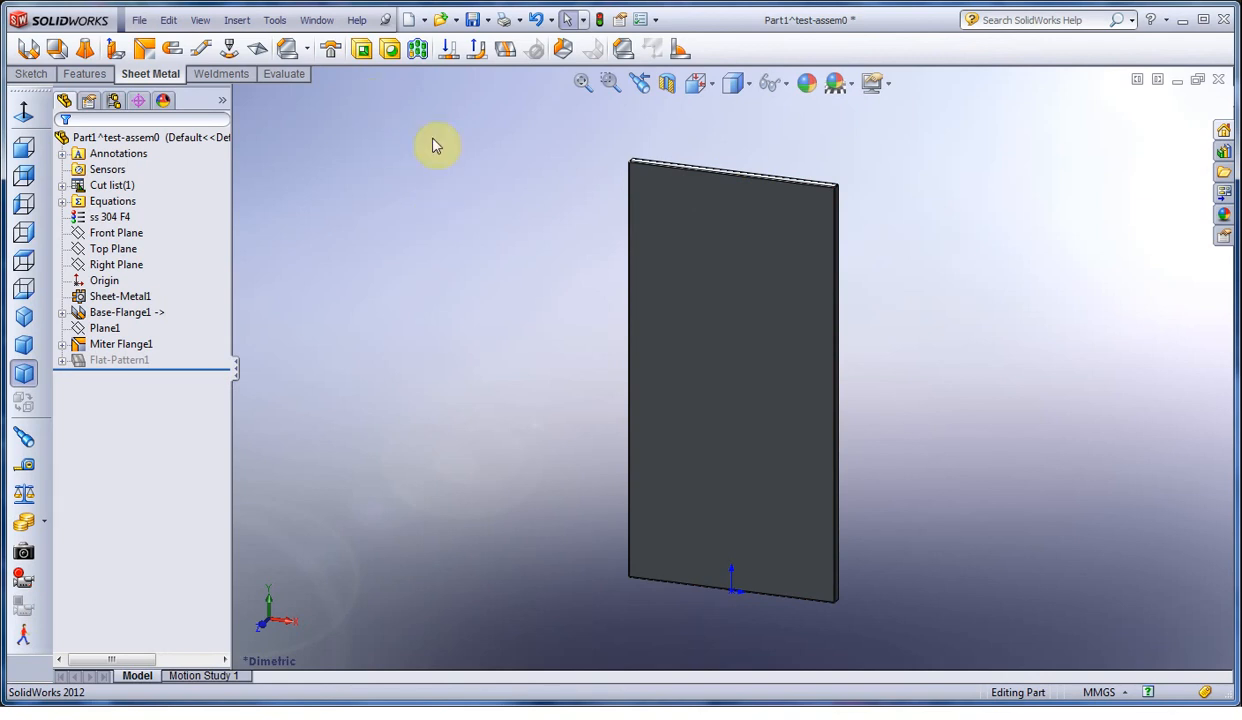
Add a Thickness custom property of type Text to the side panel, linked to the part's Thickness dimension
right_click_drag(425, 203, 602, 192)
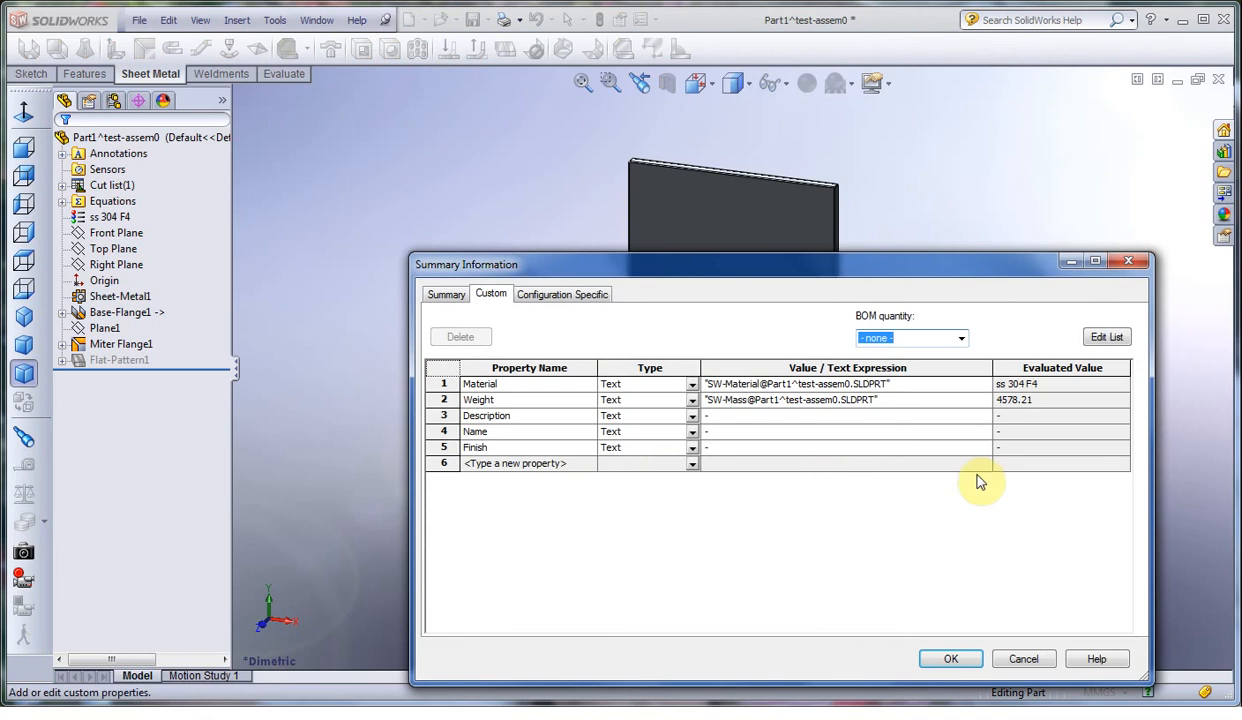
left_click(960, 463)
left_click(757, 479)
left_click(590, 465)
left_click(492, 478)
left_click(1062, 465)
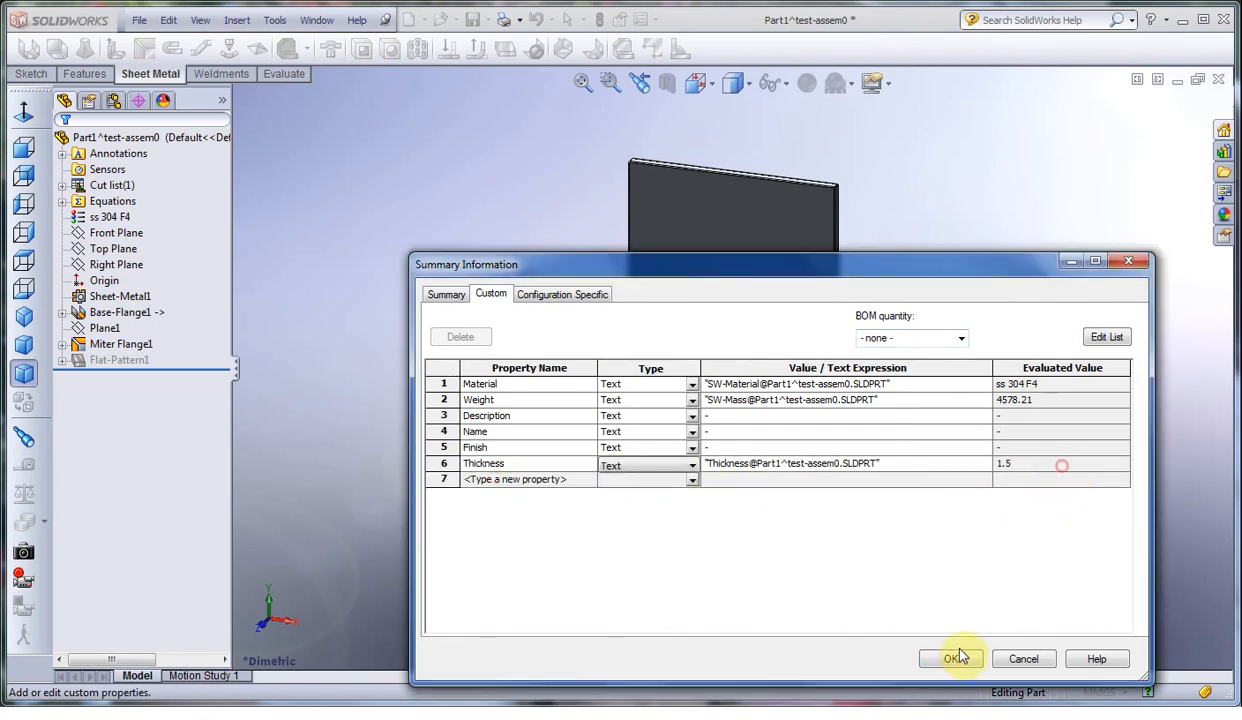
left_click(957, 659)
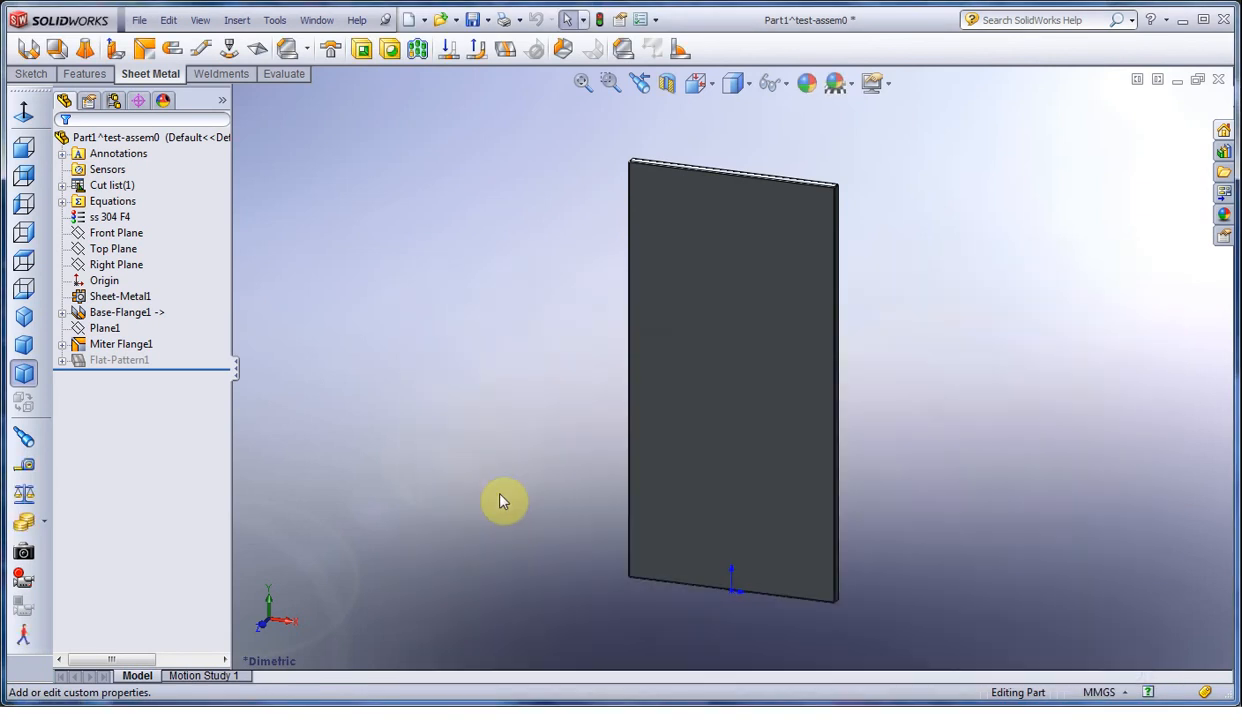
Save the side panel as an external part named T1-02 in the test1 folder
left_click(489, 21)
left_click(511, 58)
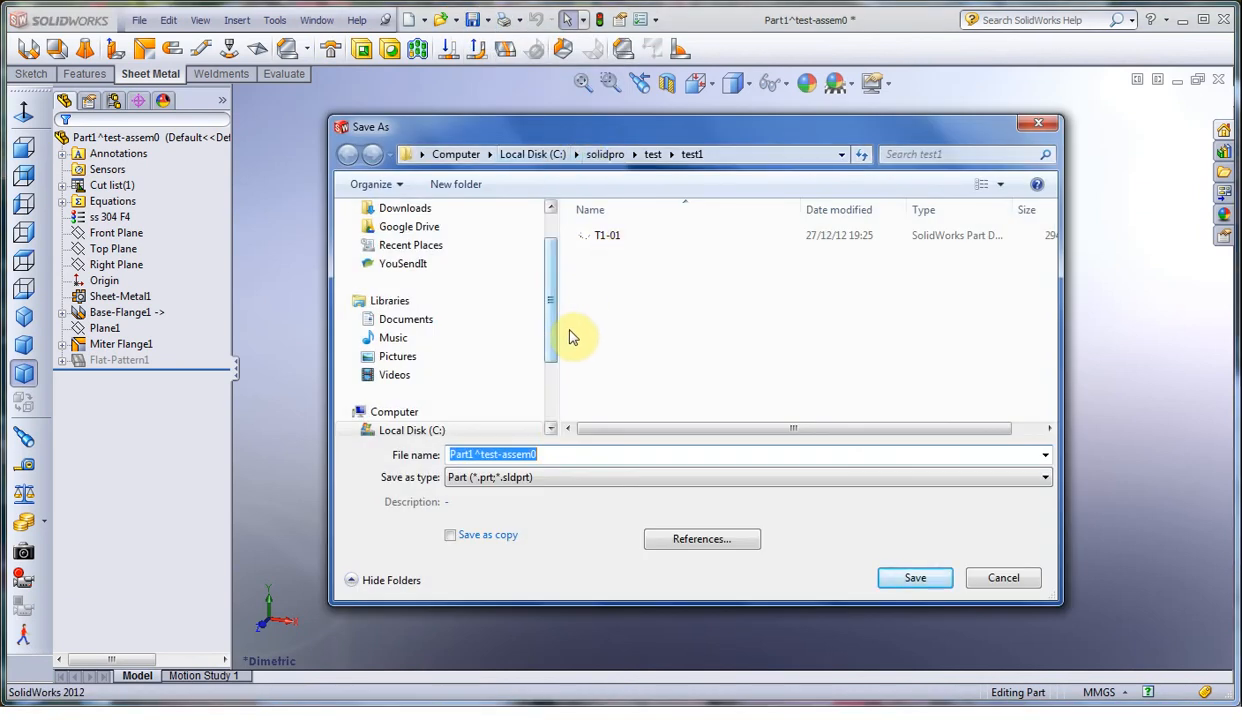
left_click(603, 238)
left_click(503, 454)
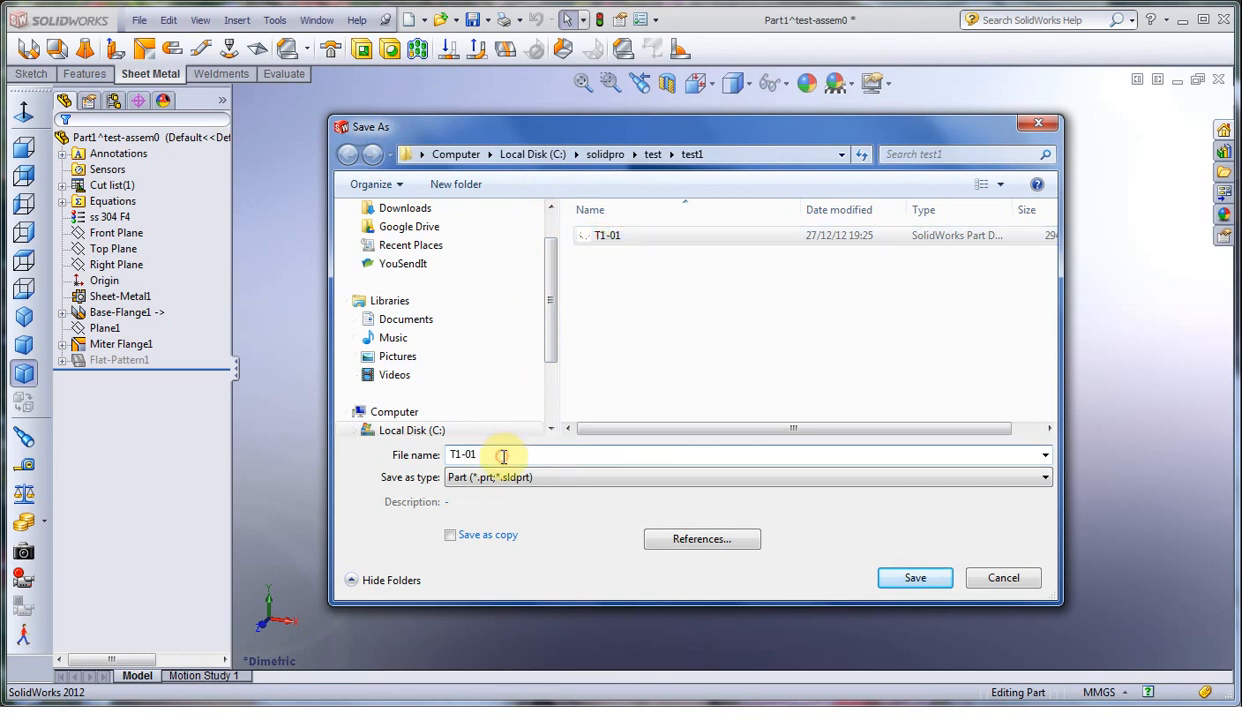
key("BackSpace")
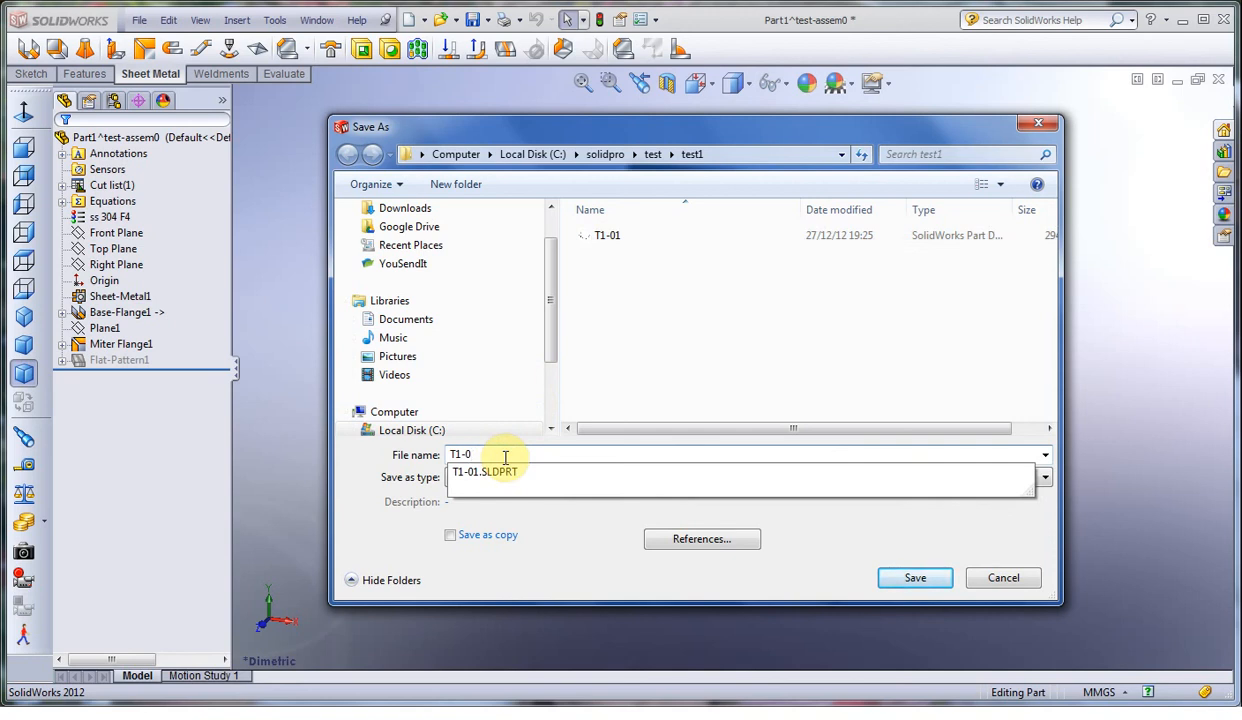
type("2")
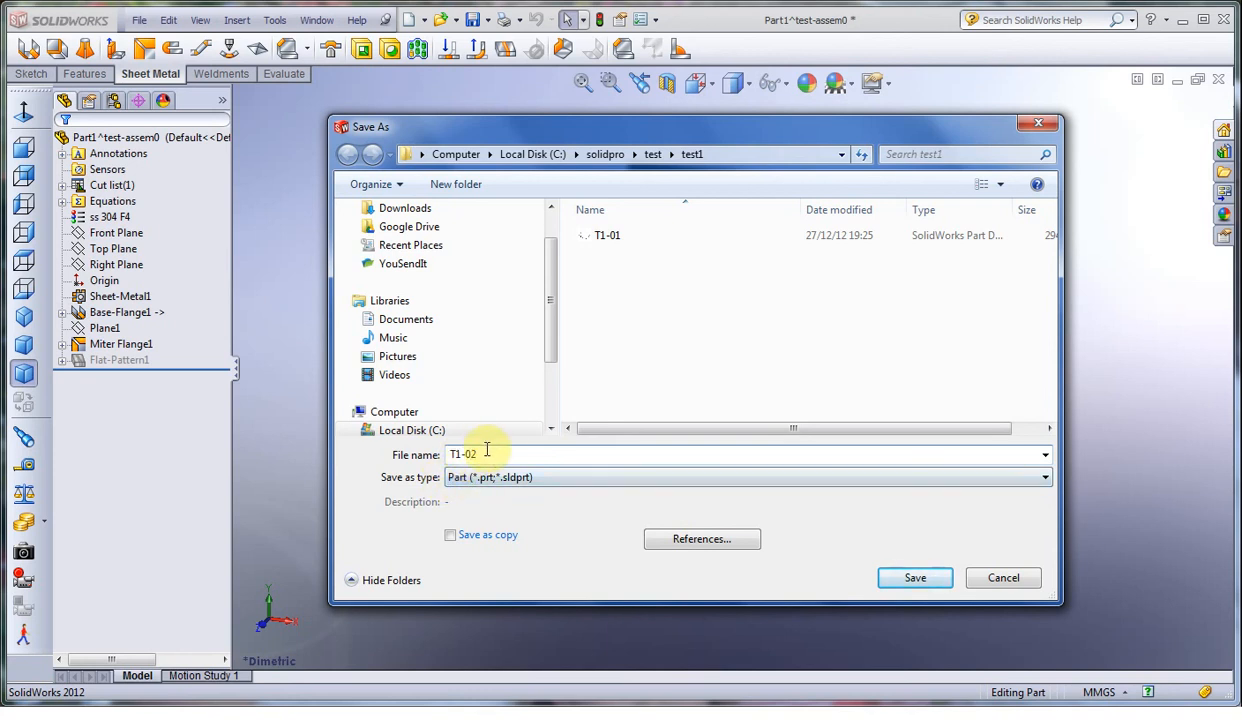
type("2")
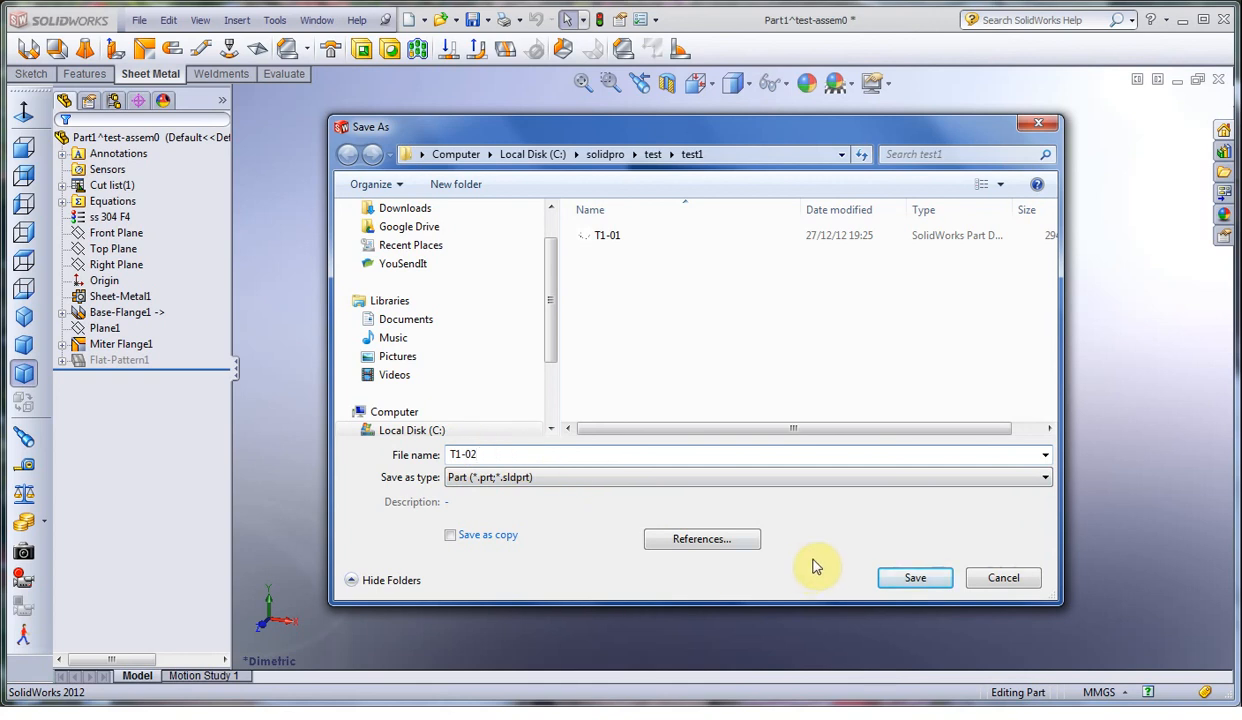
left_click(918, 580)
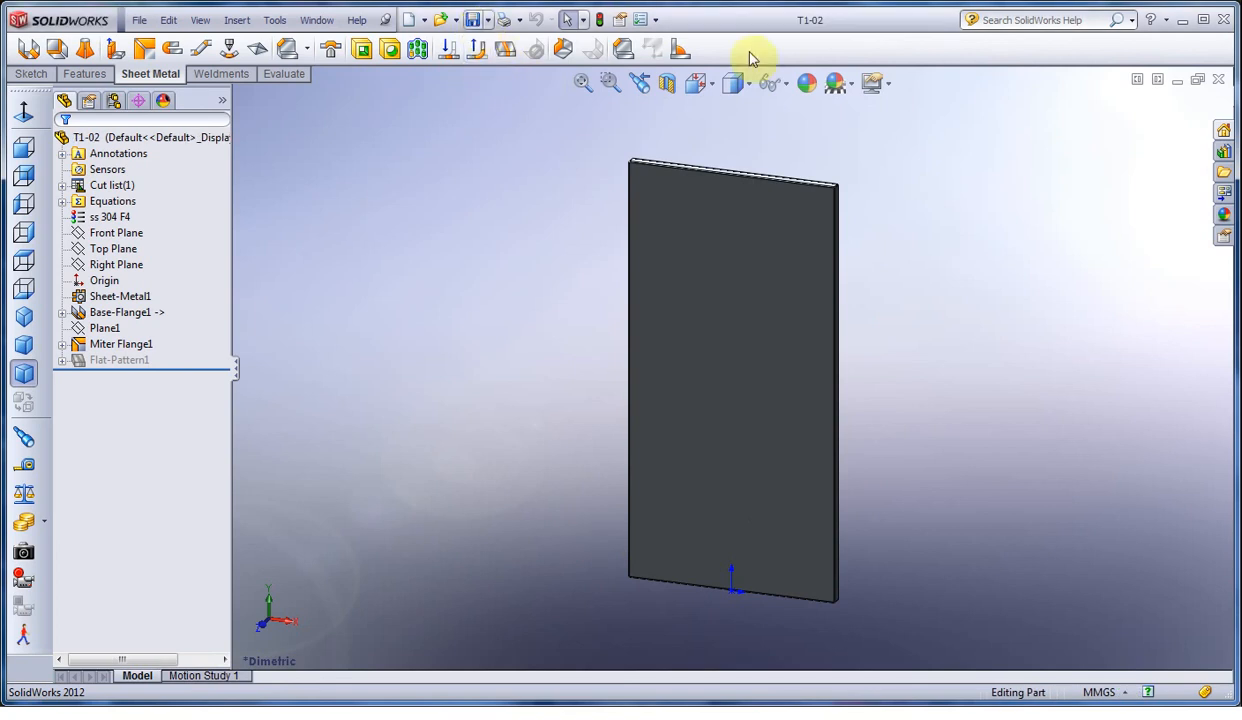
Close the T1-02 part and open the virtual rear panel Part2 from the assembly in its own window
left_click(1221, 81)
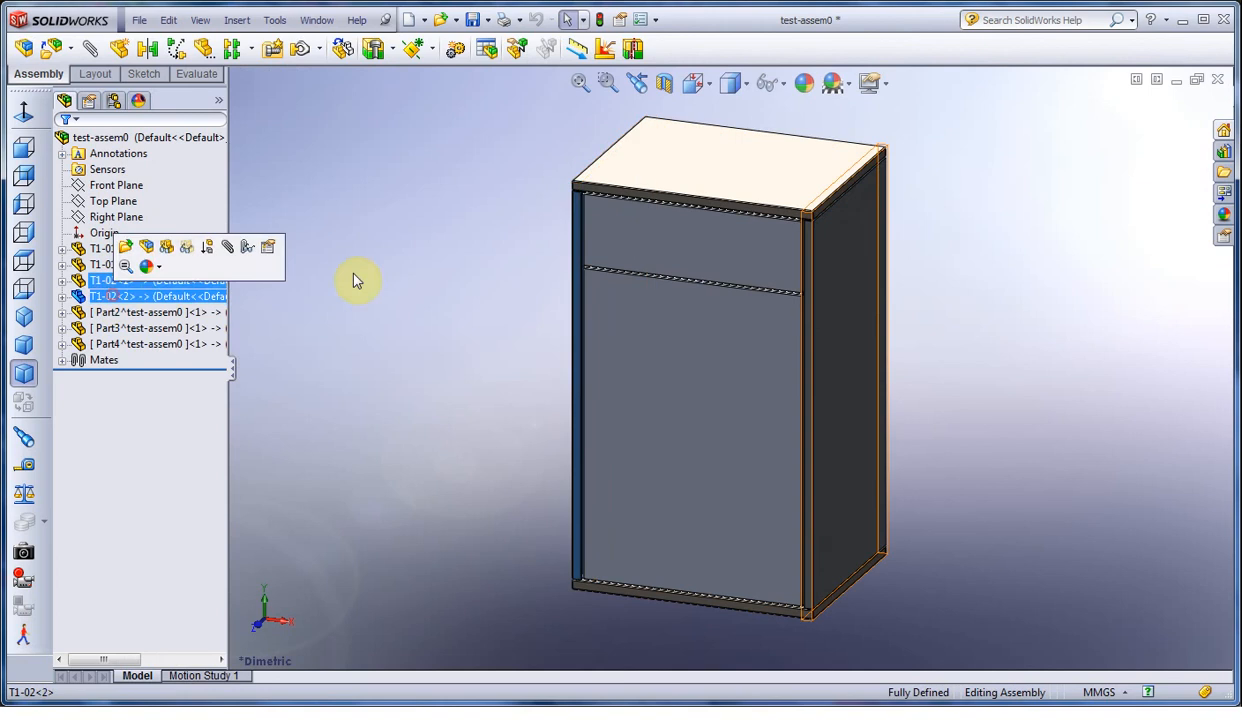
left_click(125, 312)
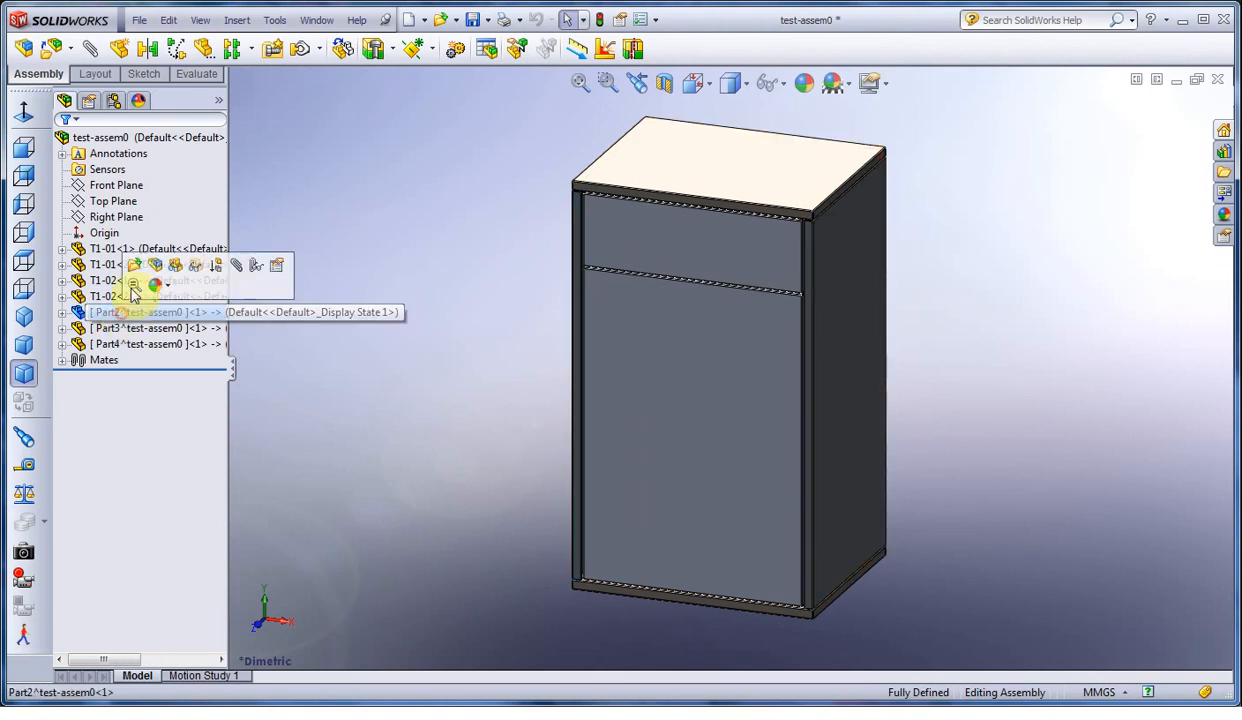
left_click(141, 268)
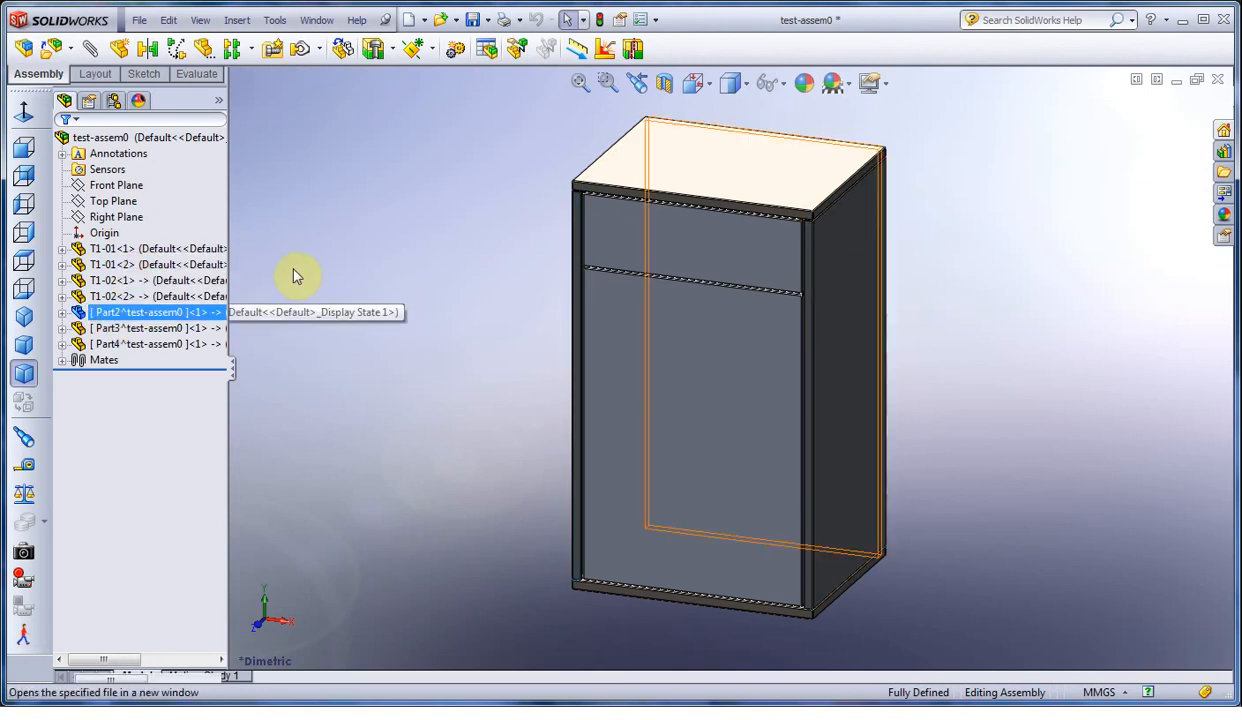
Hide Plane1 in the rear panel part
left_click(24, 373)
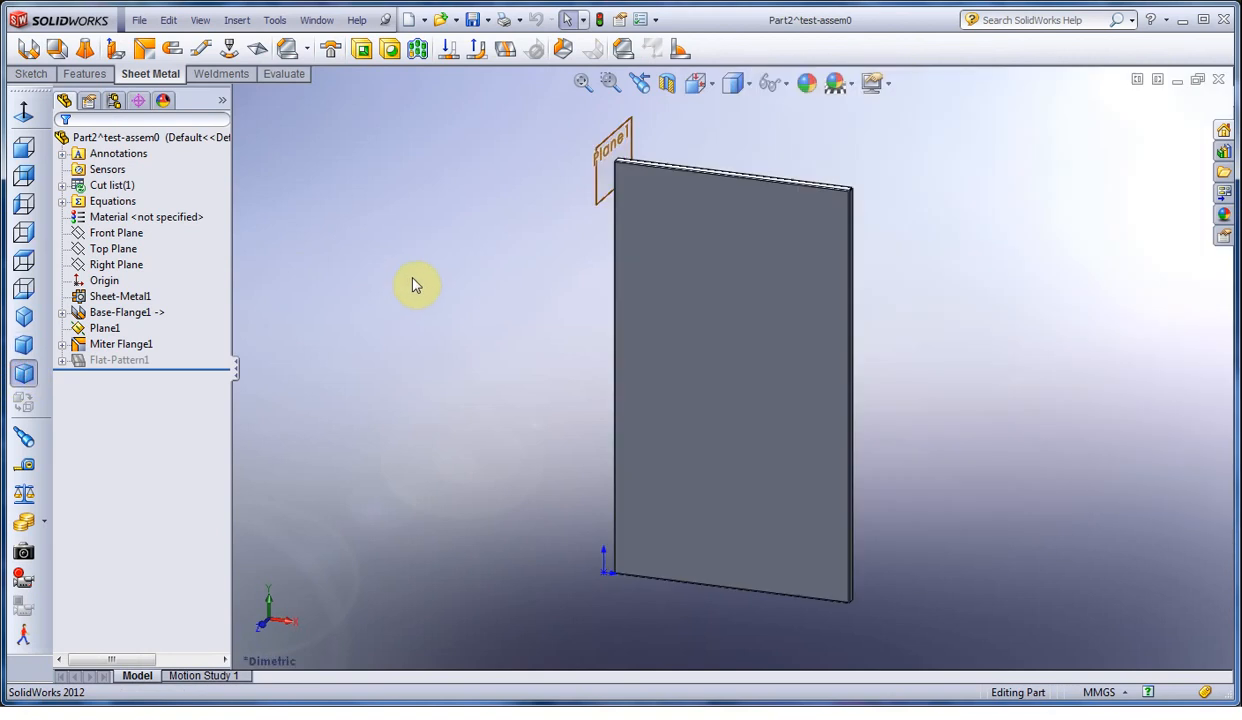
left_click(597, 188)
left_click(682, 128)
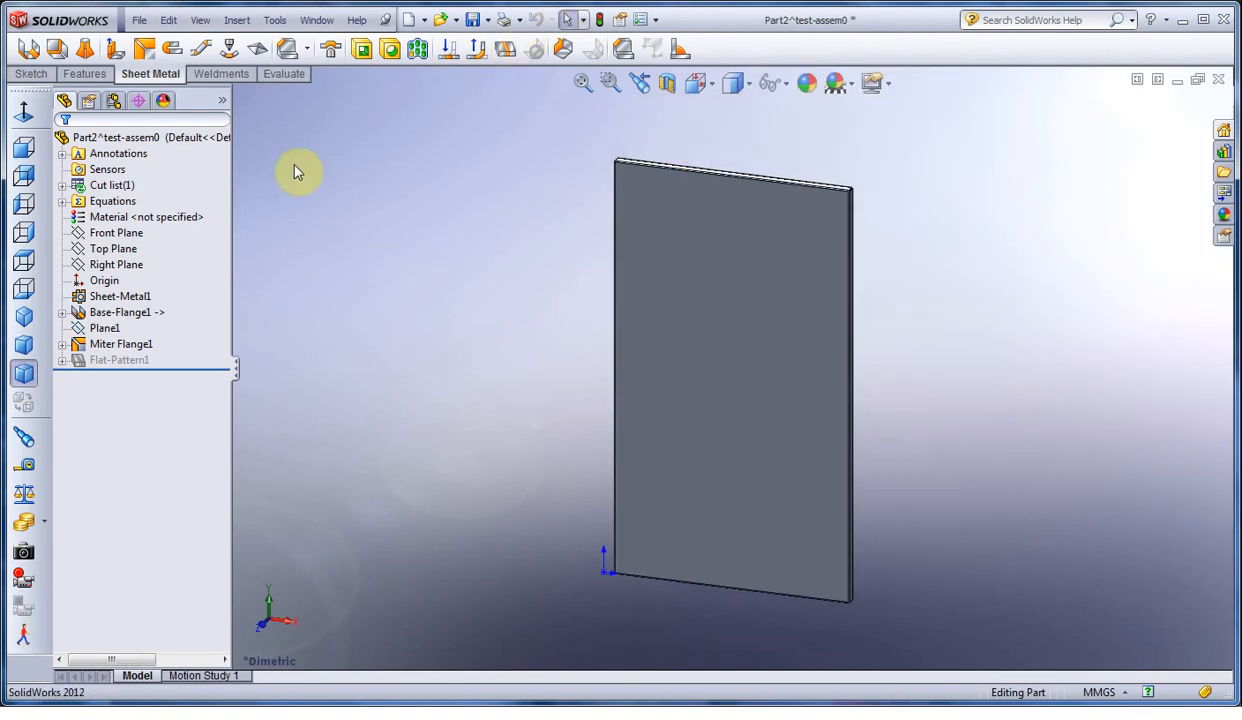
Save the rear panel as an external part named T1-03 in the test1 folder
left_click(490, 21)
left_click(503, 54)
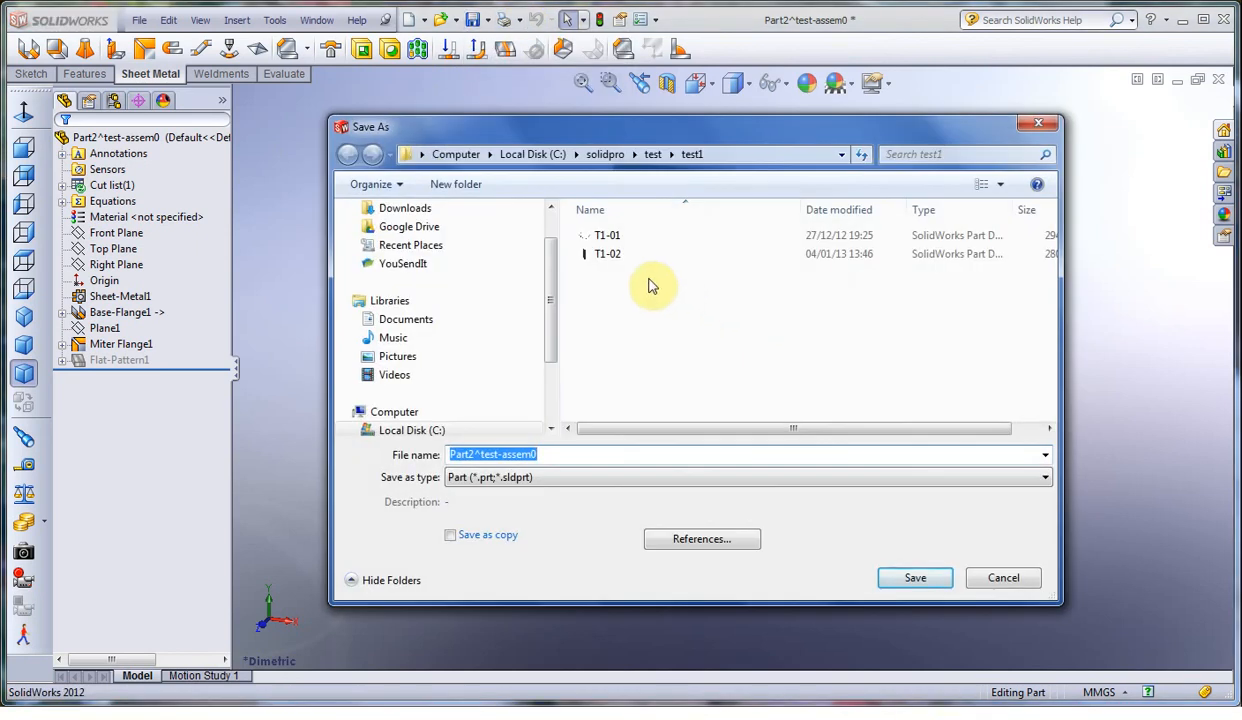
left_click(607, 254)
left_click(540, 455)
key("BackSpace")
type("3")
key("Return")
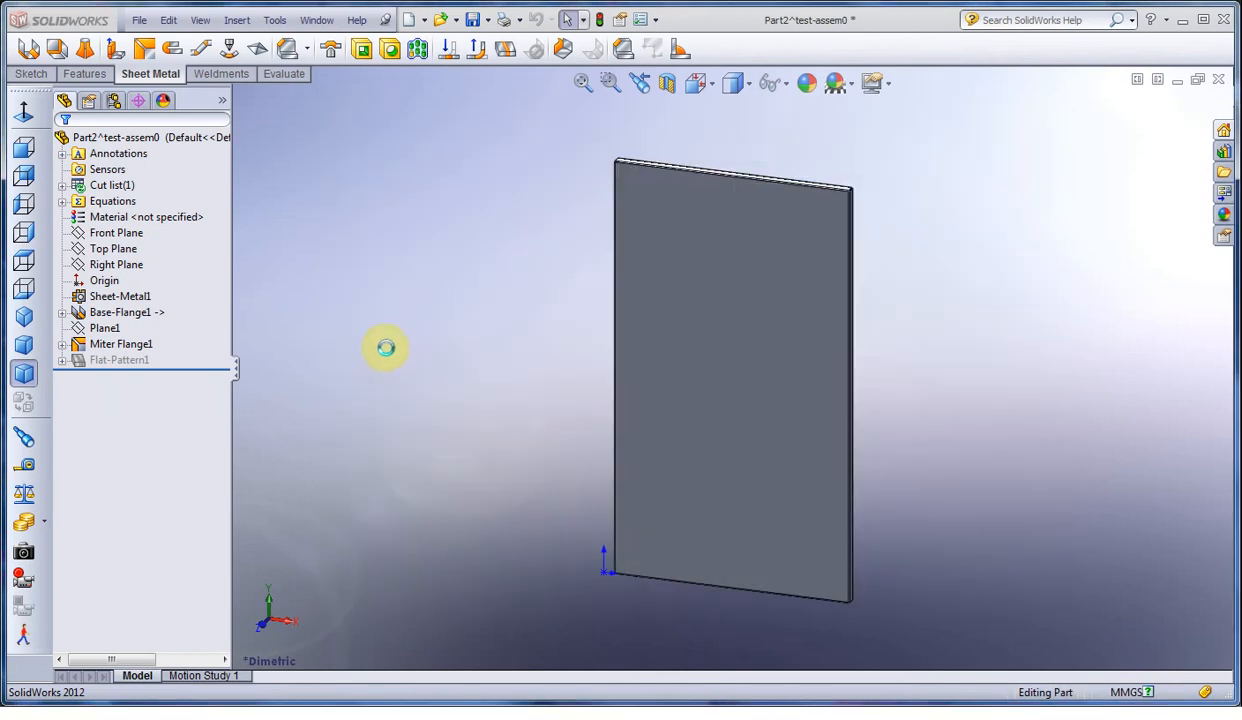
Close the rear panel part and open the virtual part Part3 from the assembly in its own window
left_click(1215, 83)
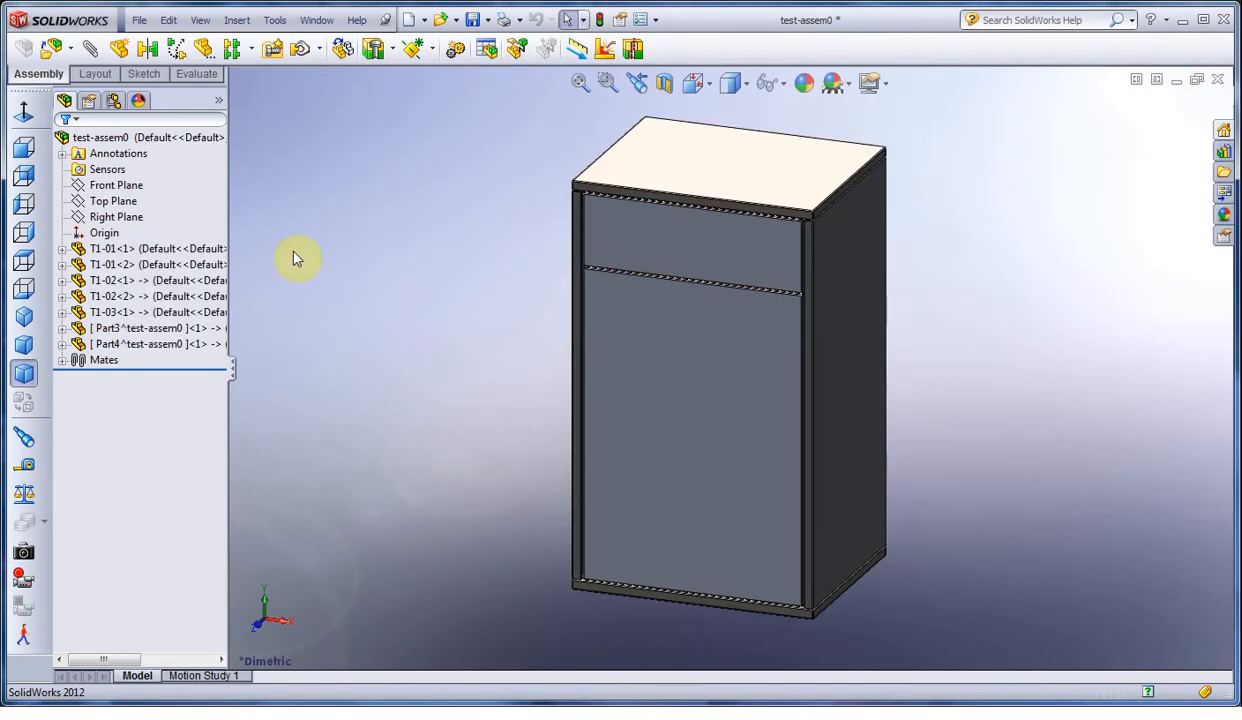
left_click(133, 330)
left_click(150, 287)
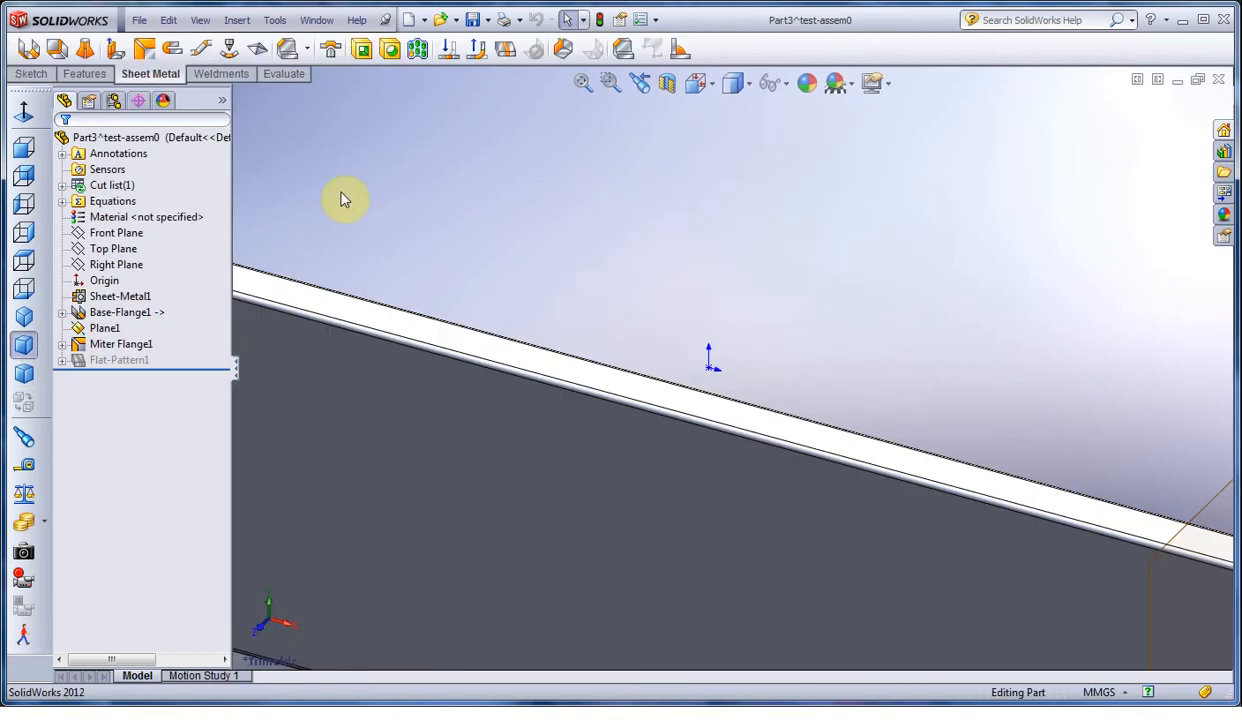
Hide the reference plane Plane1 in the upper front panel part Part3
left_click(24, 373)
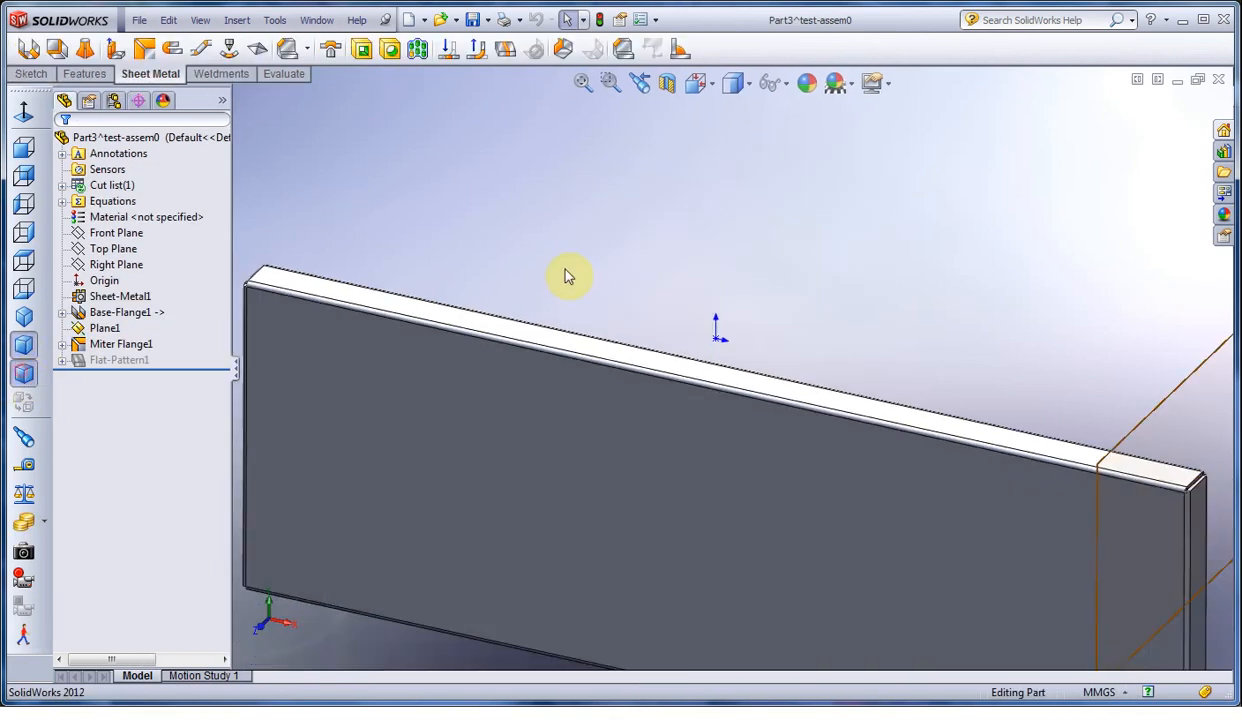
left_click(1036, 256)
left_click(1105, 197)
Save the upper front panel as an external part named T1-04 in the test1 folder
left_click(487, 20)
left_click(510, 69)
left_click(604, 273)
left_click(529, 456)
key("BackSpace")
type("4")
key("Return")
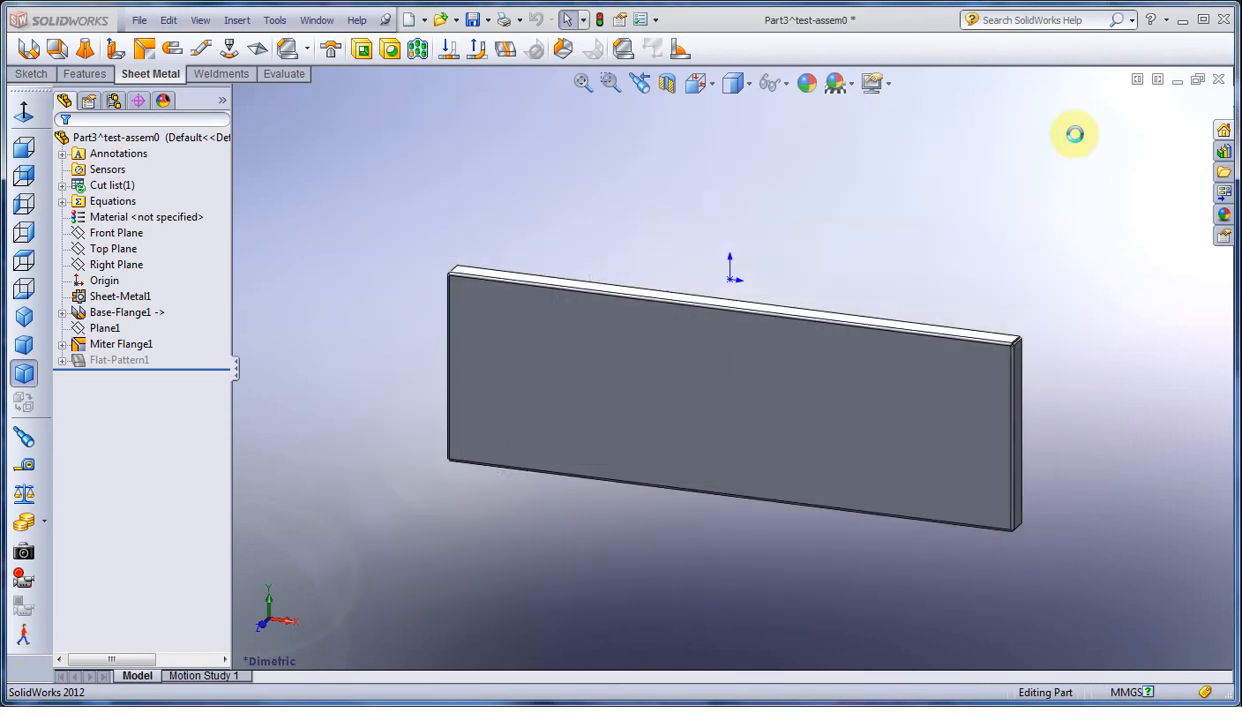
Close the upper front panel part and open the lower front panel Part4 from the assembly in its own window
left_click(1216, 81)
left_click(654, 363)
left_click(594, 430)
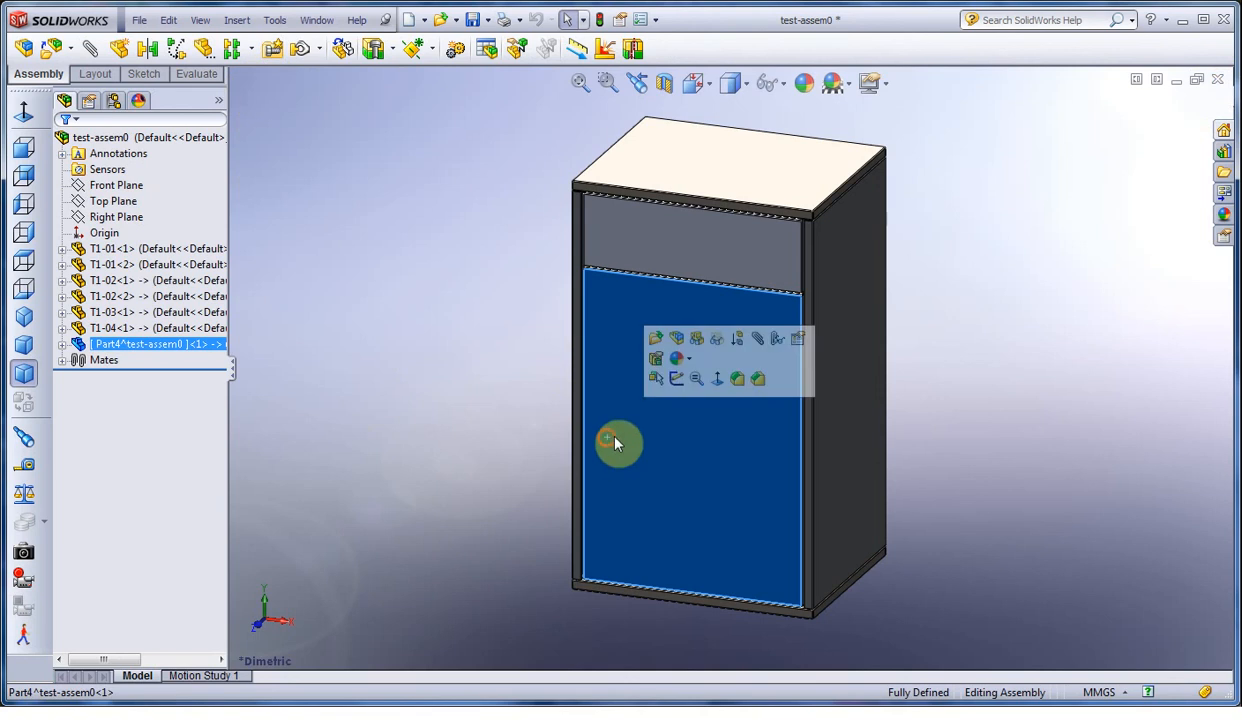
left_click(652, 340)
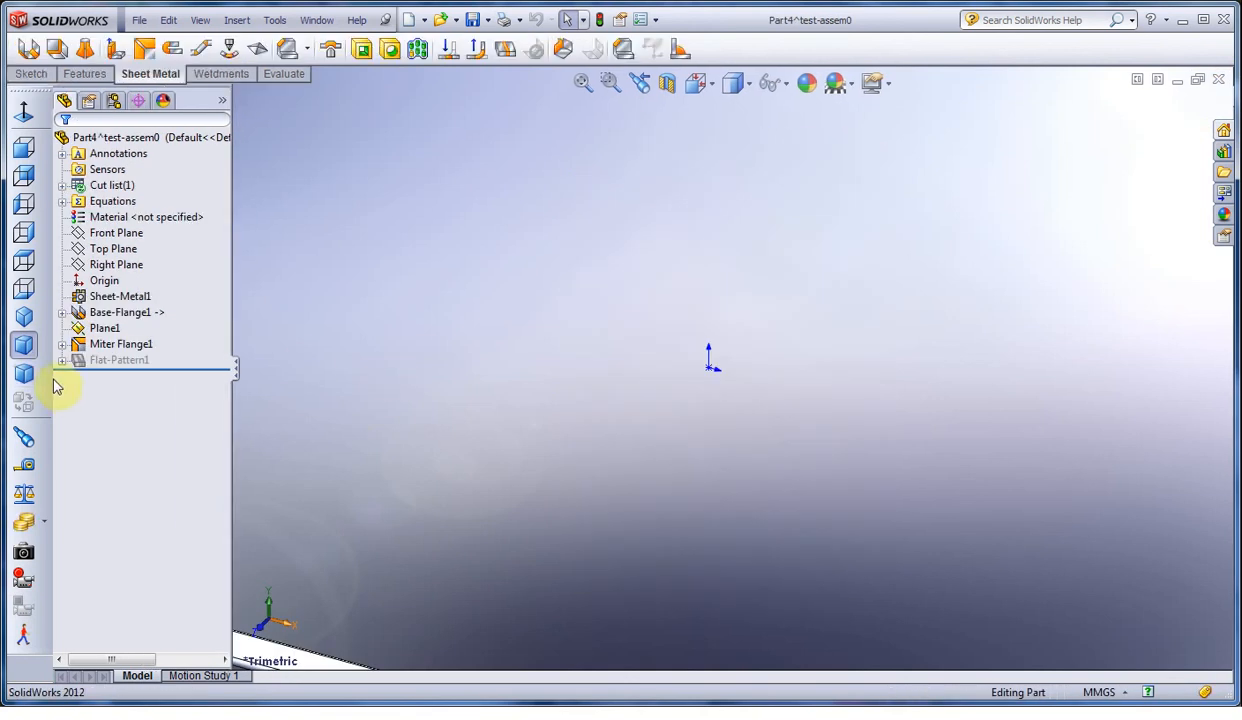
Hide the reference plane Plane1 in the lower front panel part Part4
left_click(28, 373)
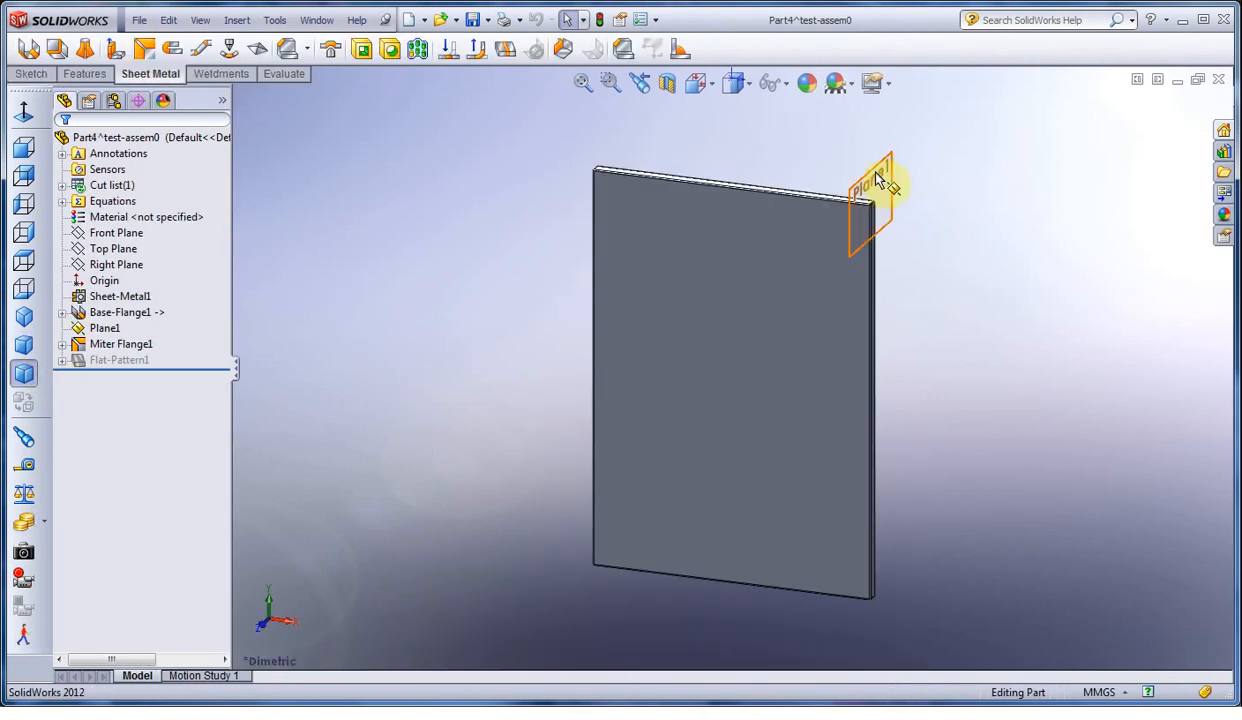
left_click(876, 180)
left_click(956, 116)
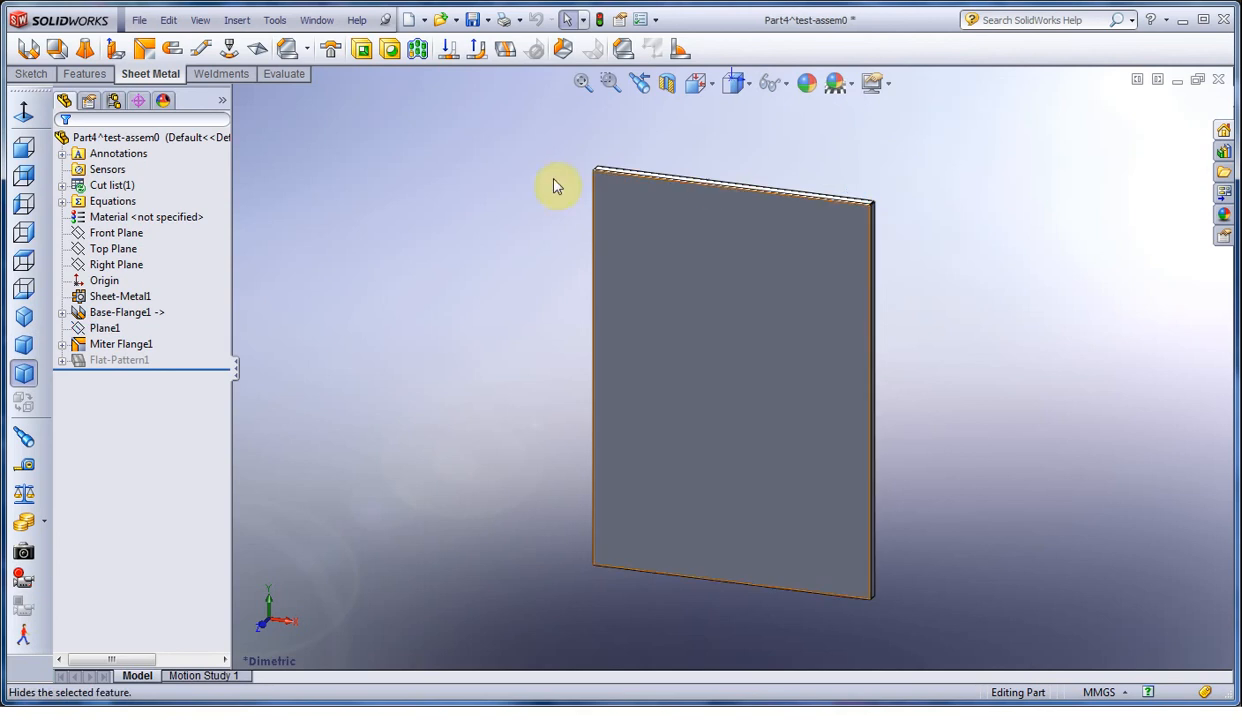
Save the lower front panel as an external part named T1-05 in the test1 folder
left_click(490, 24)
left_click(493, 57)
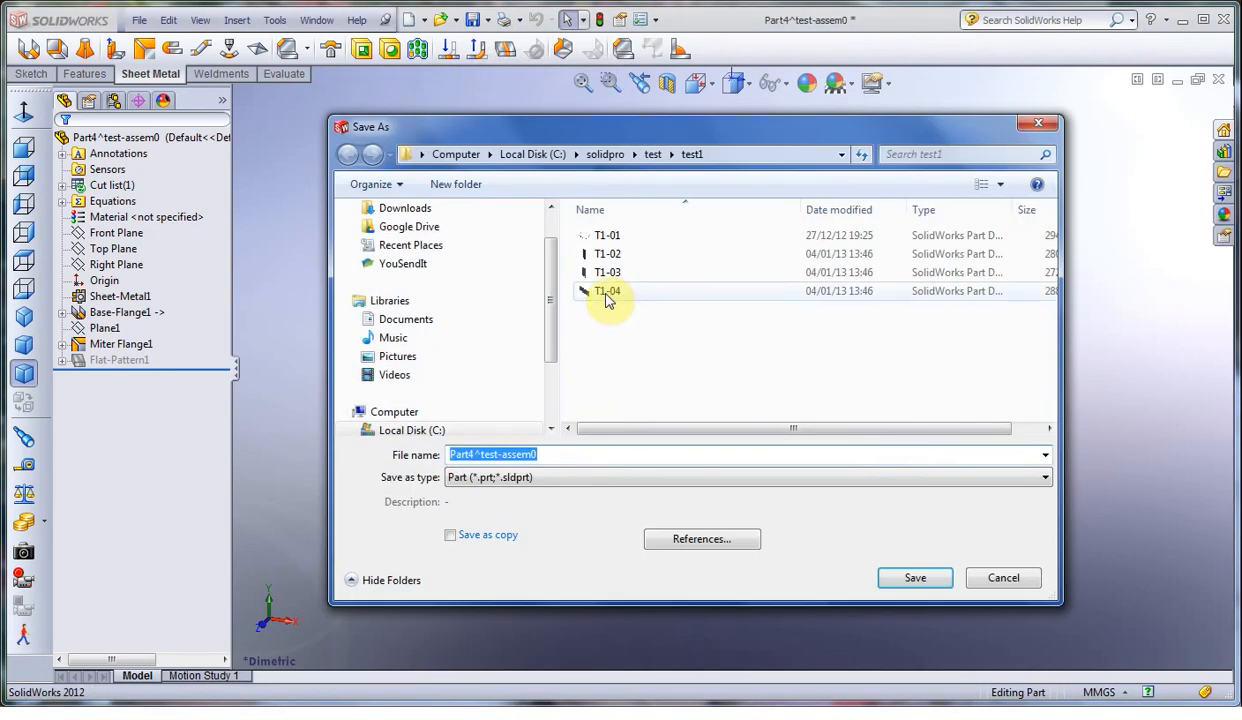
left_click(607, 291)
left_click(517, 458)
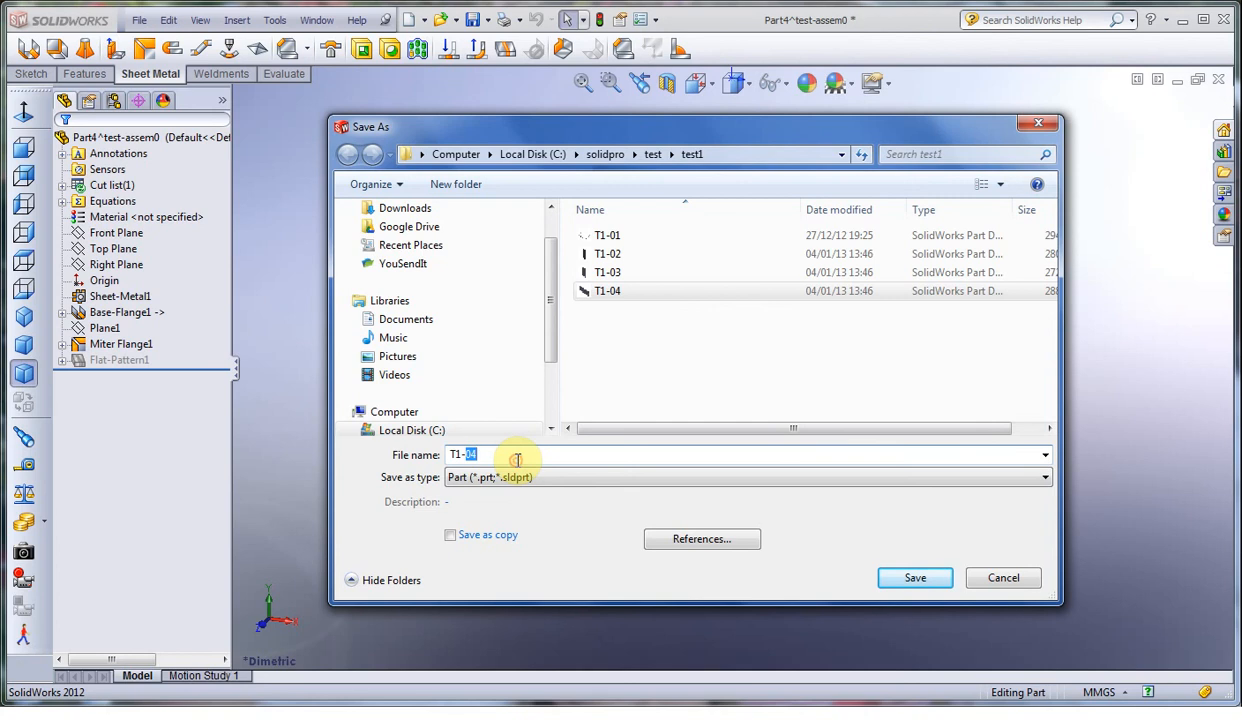
key("BackSpace")
type("5")
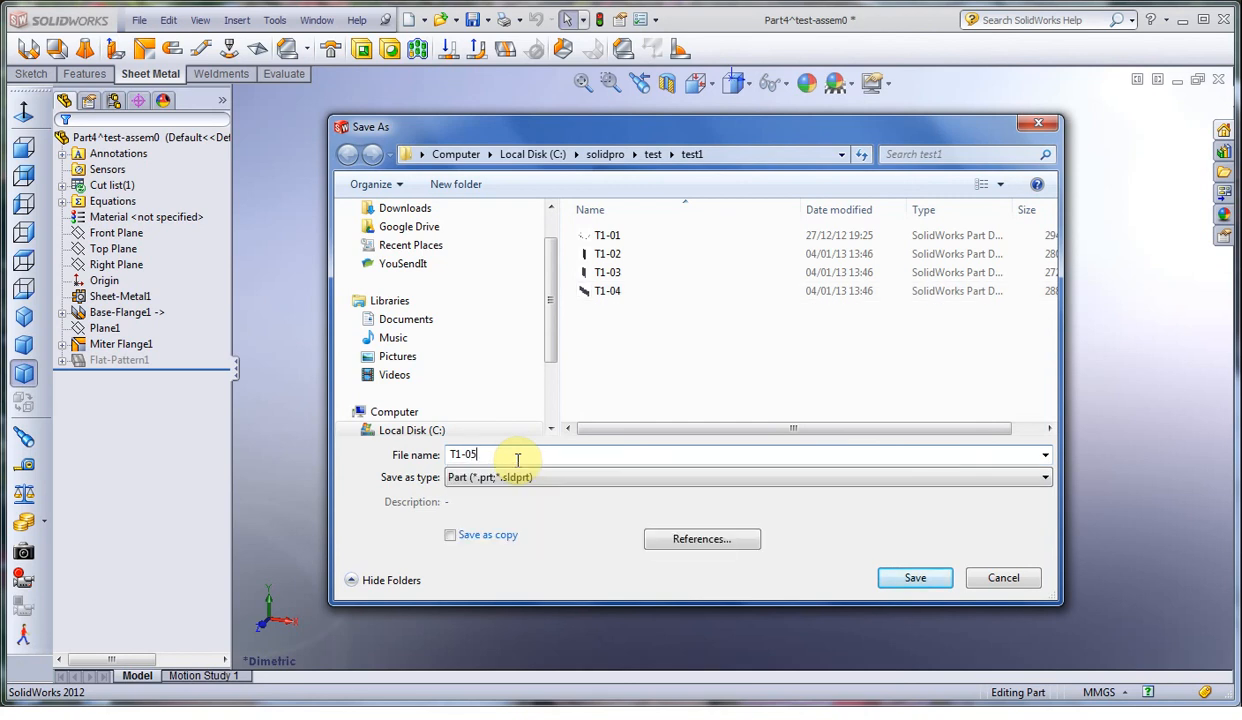
key("Return")
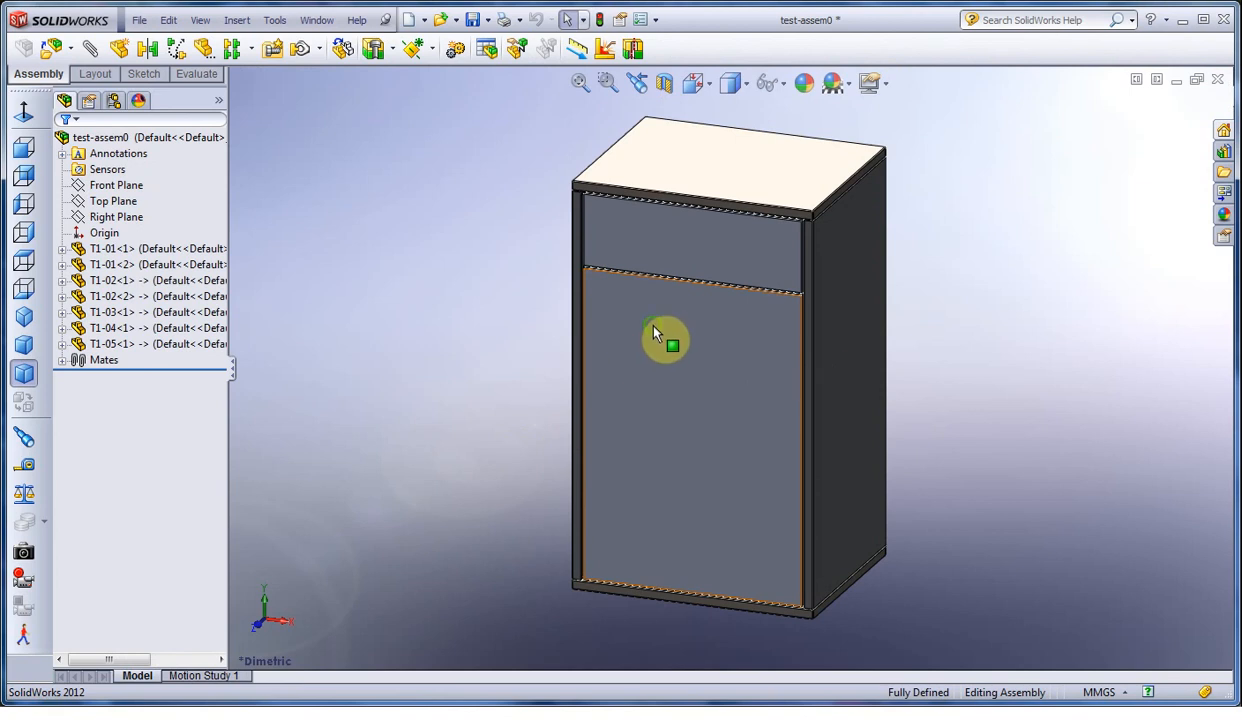
middle_click_drag(645, 322, 1067, 263)
middle_click_drag(627, 330, 682, 498)
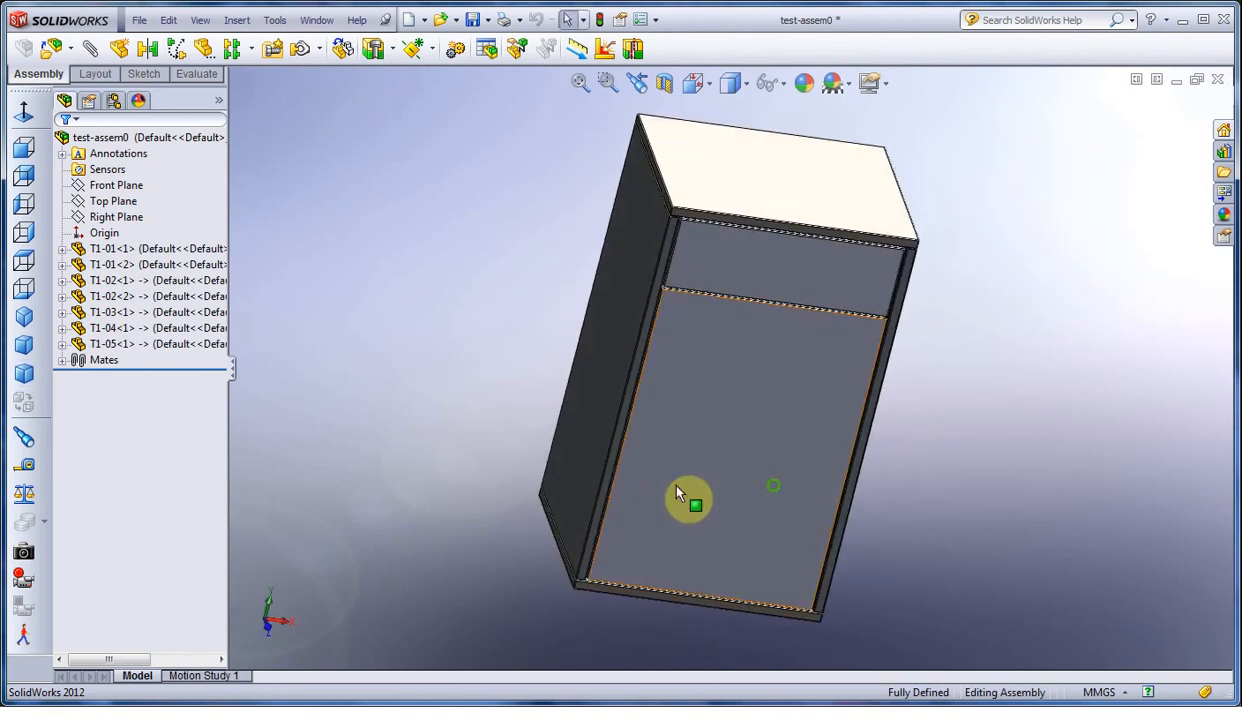
left_click(24, 373)
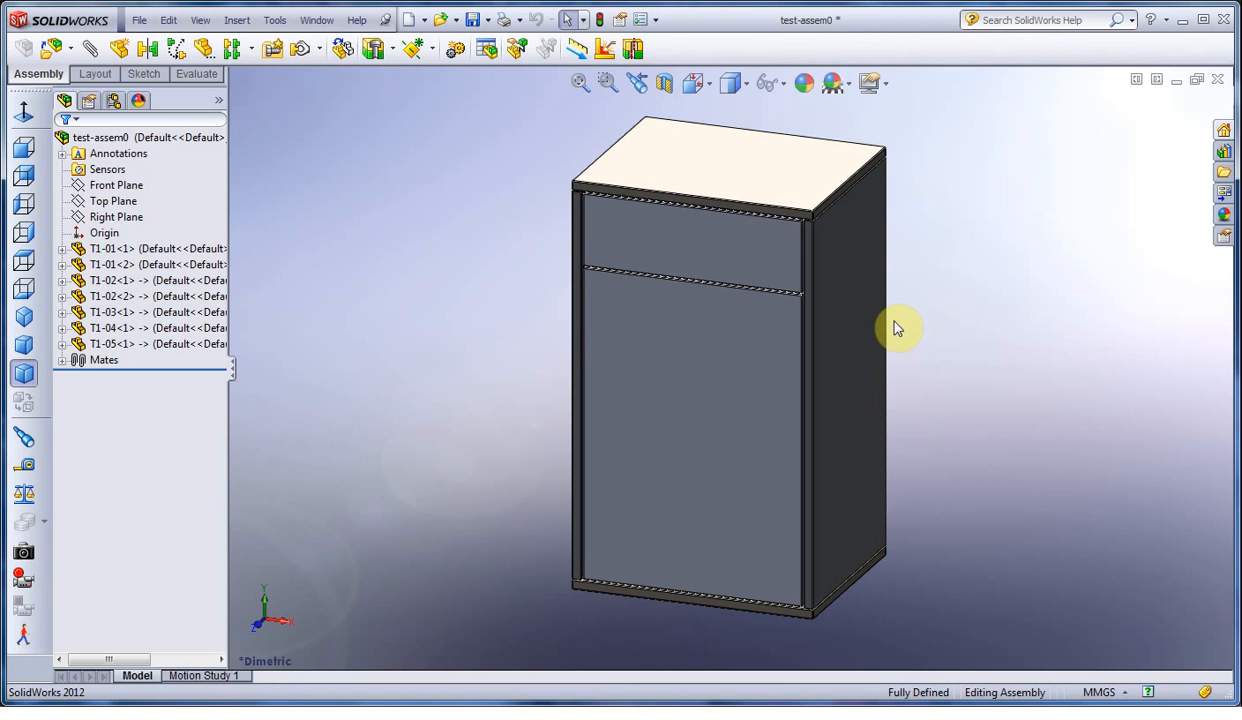
Edit the Base-Flange1 sketch of the upper front panel T1-04 within the assembly and set its vertical height dimension to 250 mm
left_click(702, 255)
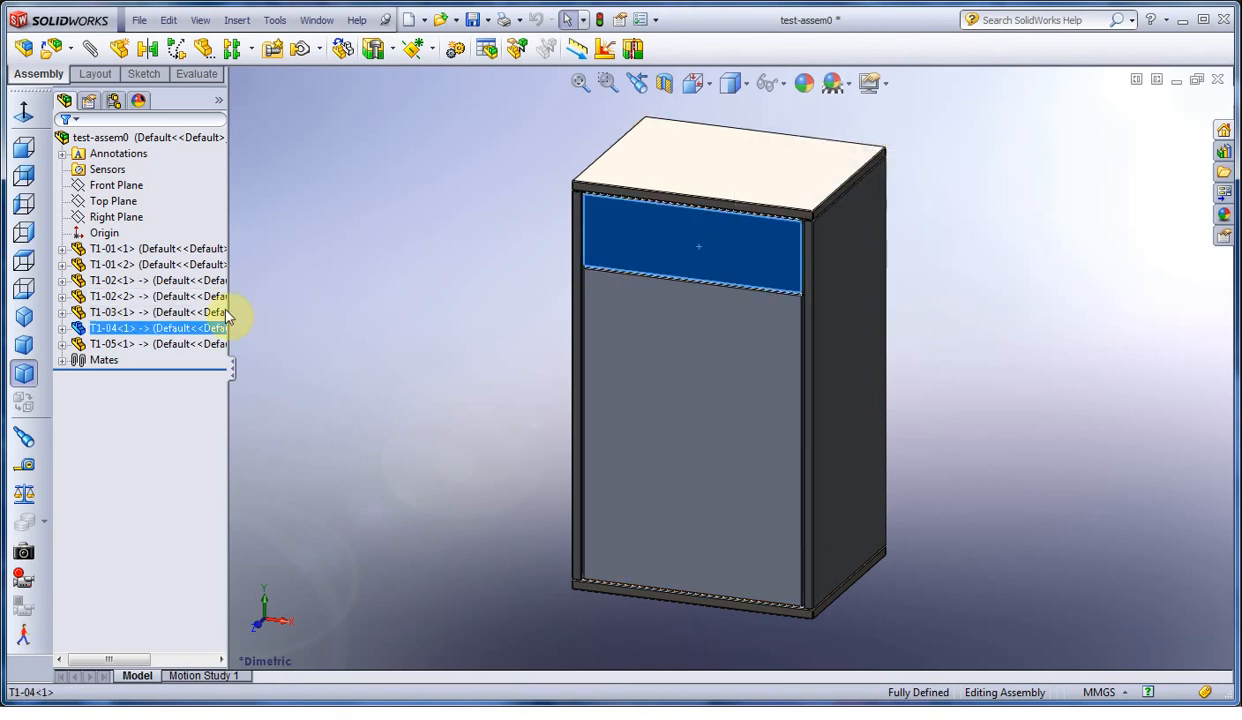
left_click(62, 328)
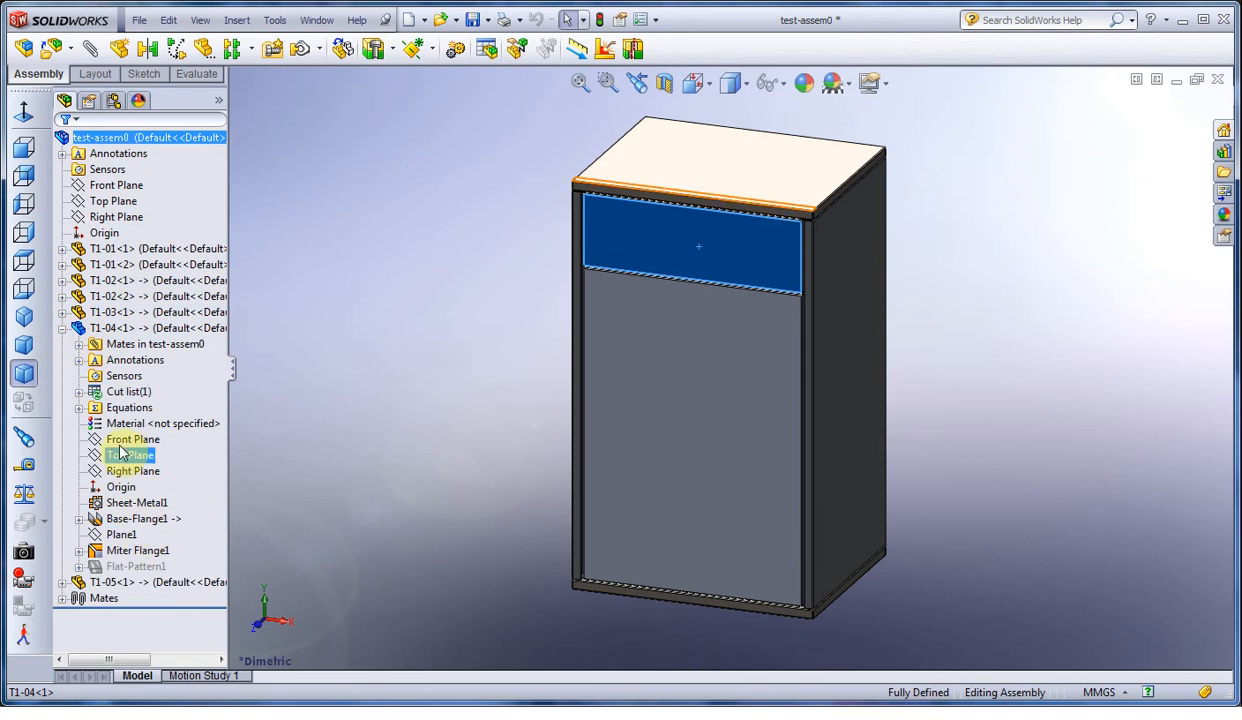
left_click(129, 518)
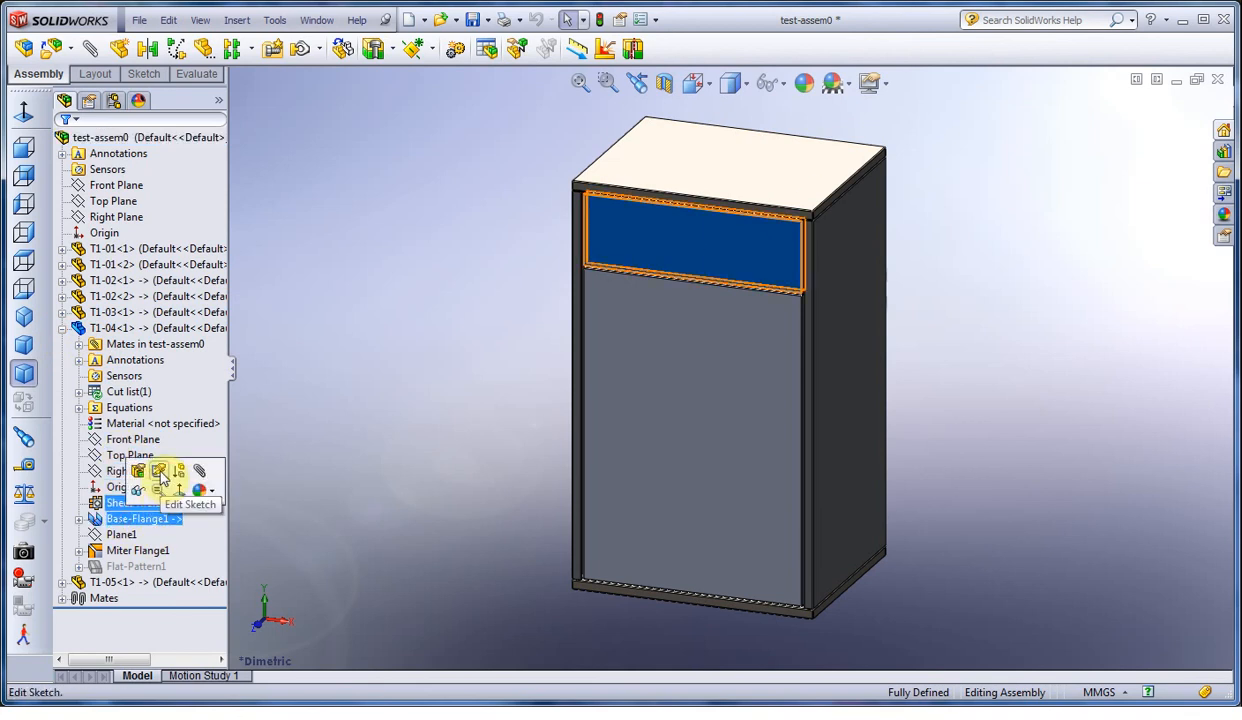
left_click(161, 478)
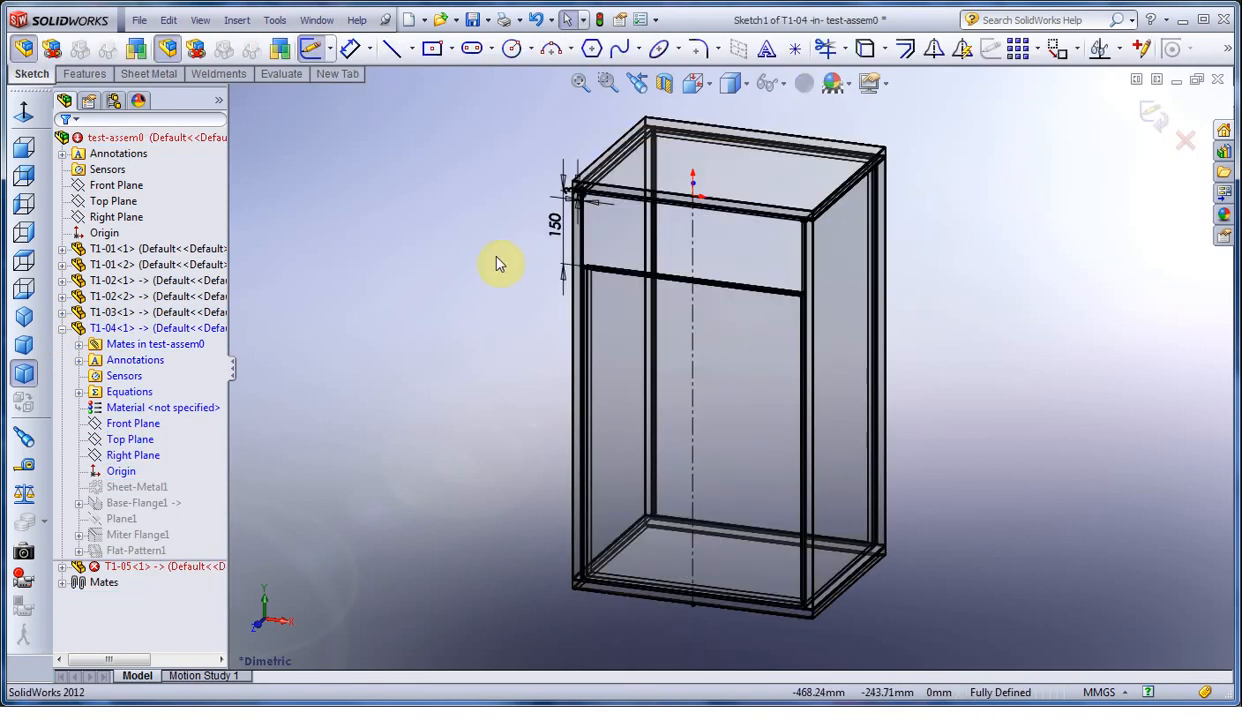
double_click(557, 221)
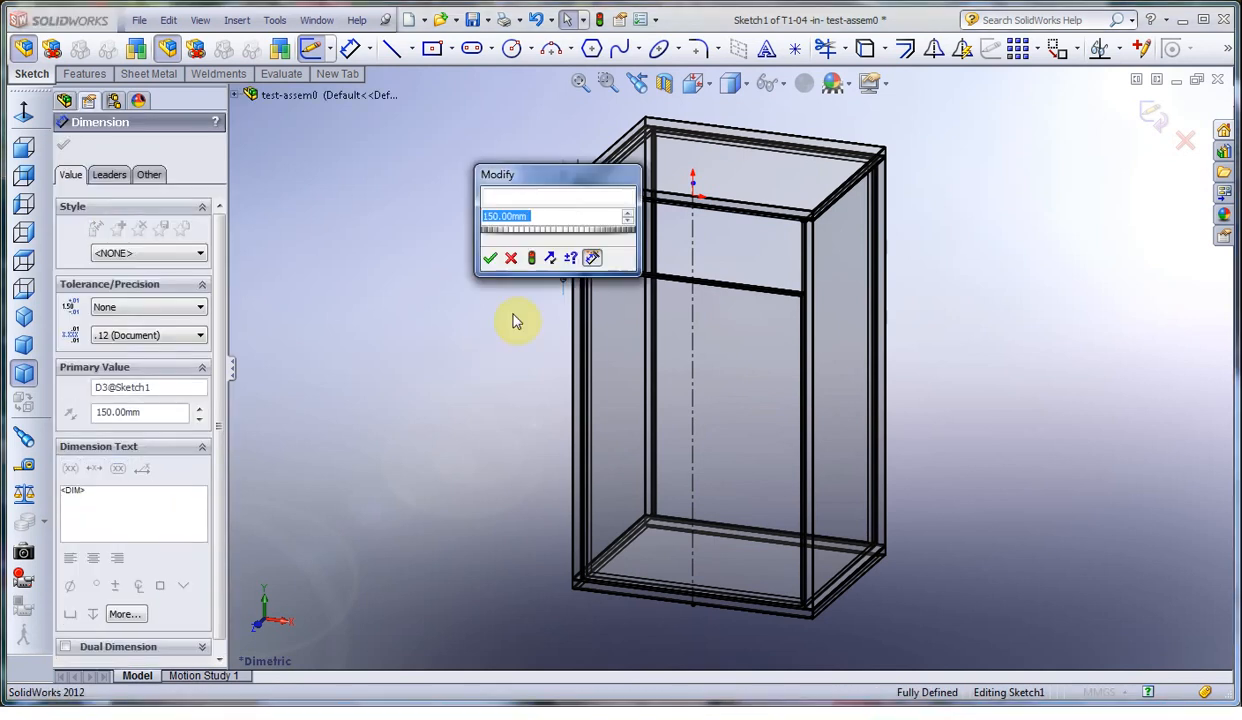
left_click_drag(570, 183, 1106, 187)
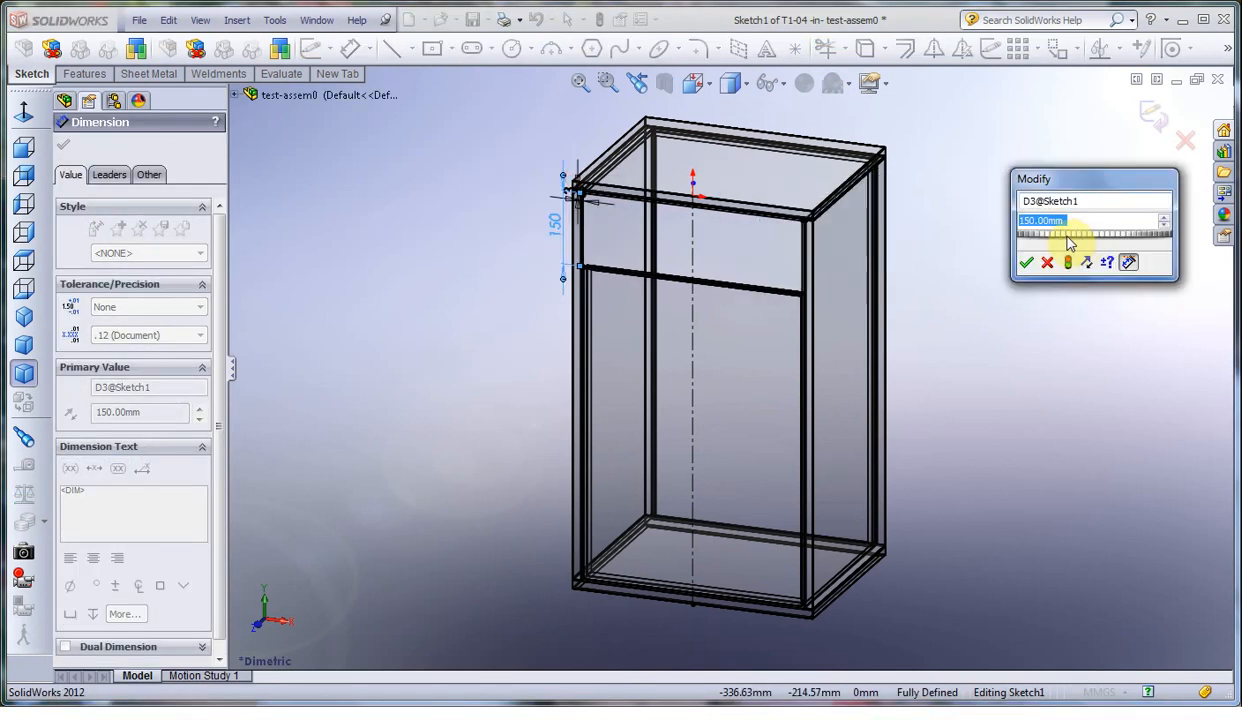
left_click_drag(1061, 243, 1140, 243)
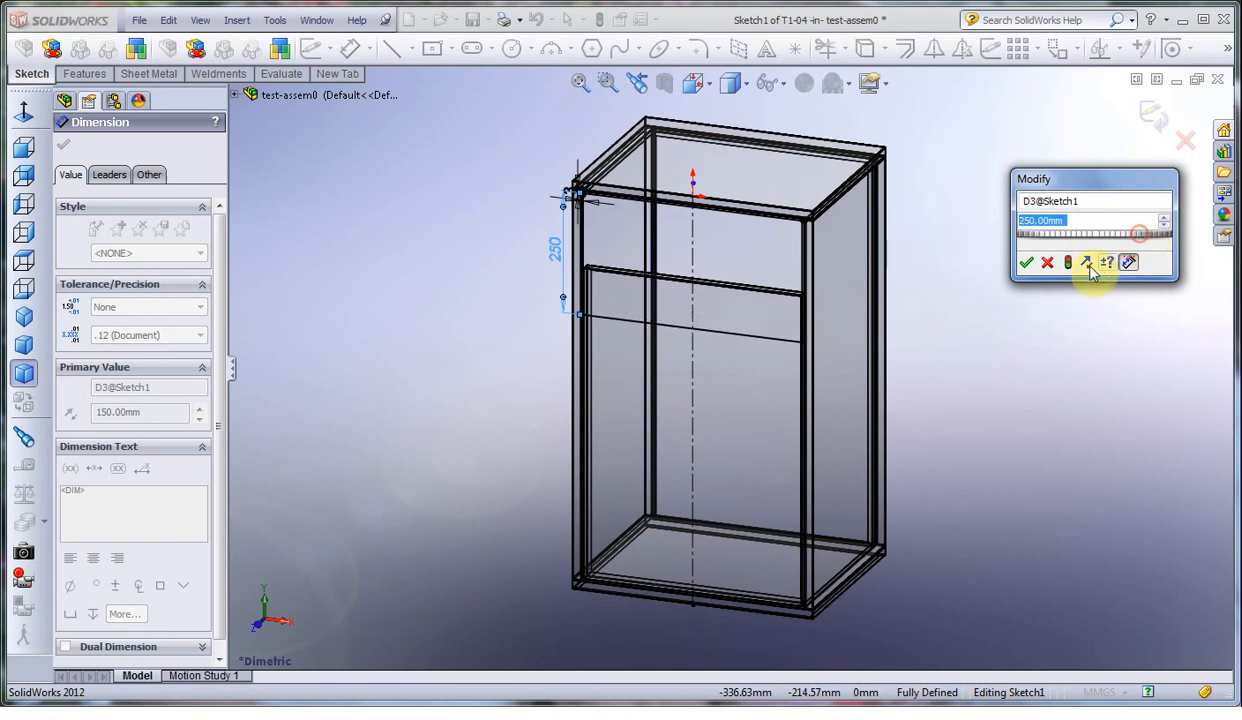
left_click(1026, 263)
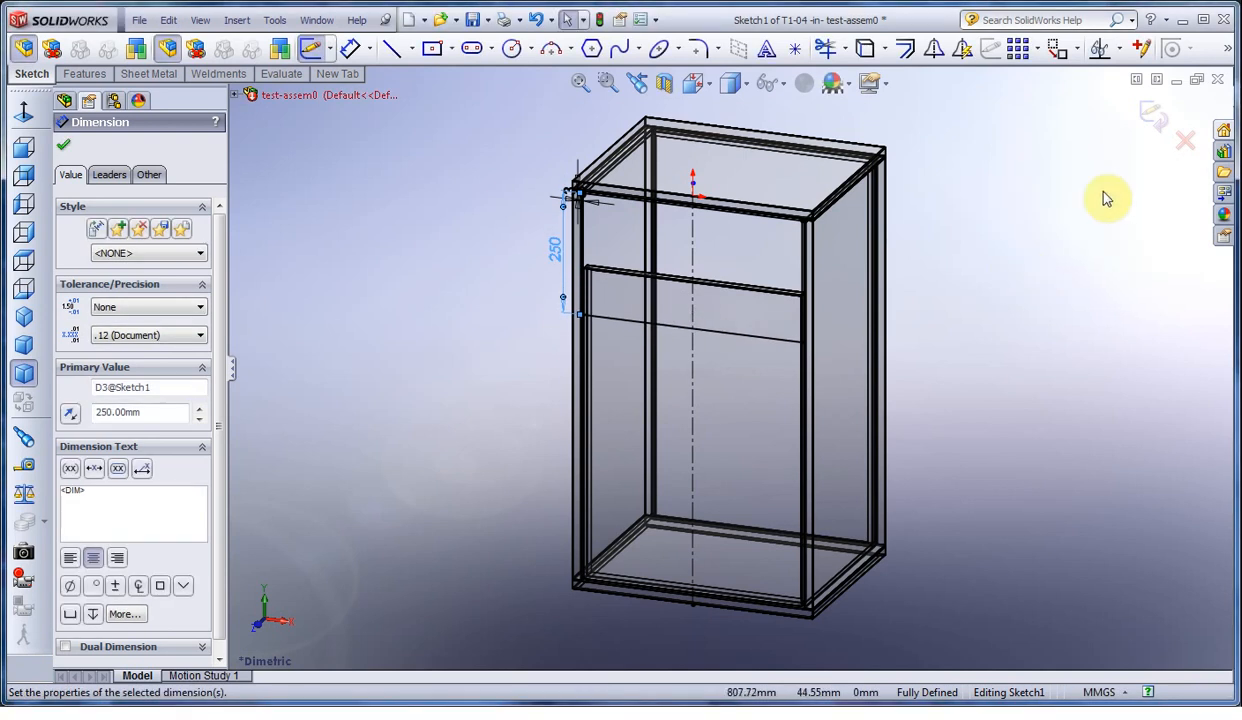
Exit the sketch and finish editing T1-04 in context so the assembly rebuilds, then collapse the part's feature list
left_click(1153, 118)
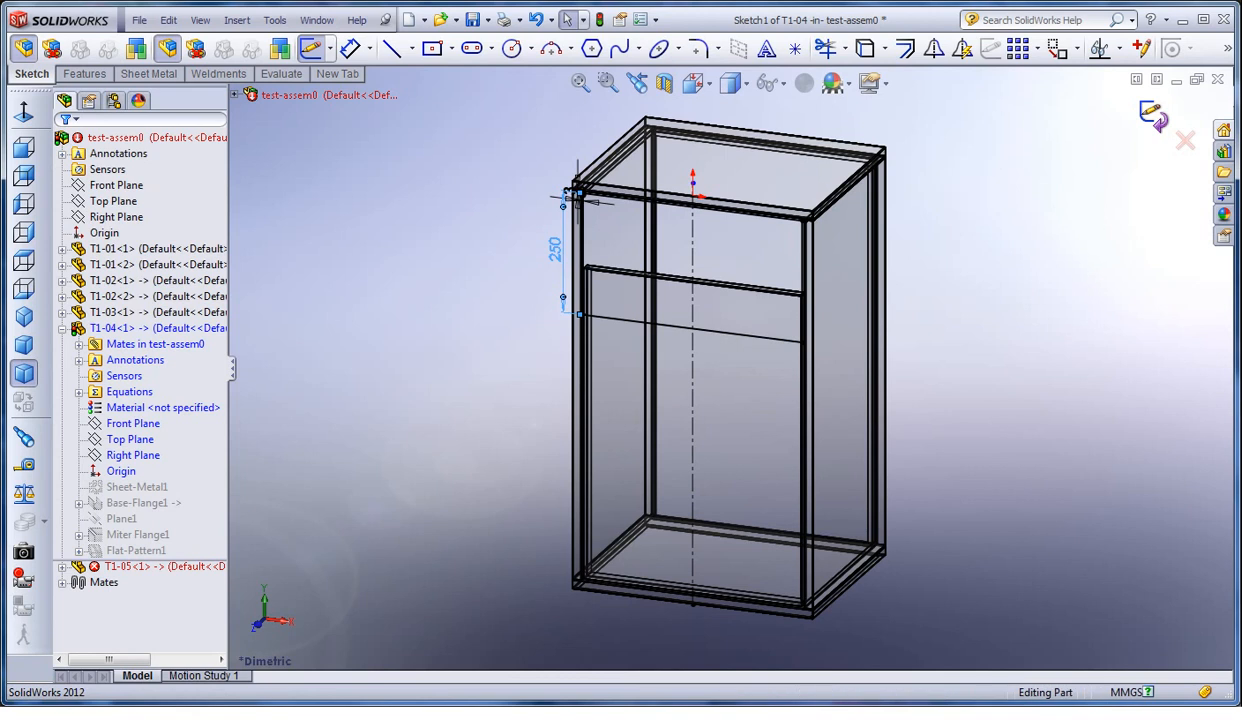
left_click(167, 48)
mouse_move(809, 415)
middle_mouse_down()
mouse_move(862, 280)
mouse_move(993, 310)
mouse_move(702, 360)
mouse_move(513, 327)
mouse_move(801, 335)
mouse_move(620, 380)
middle_mouse_up()
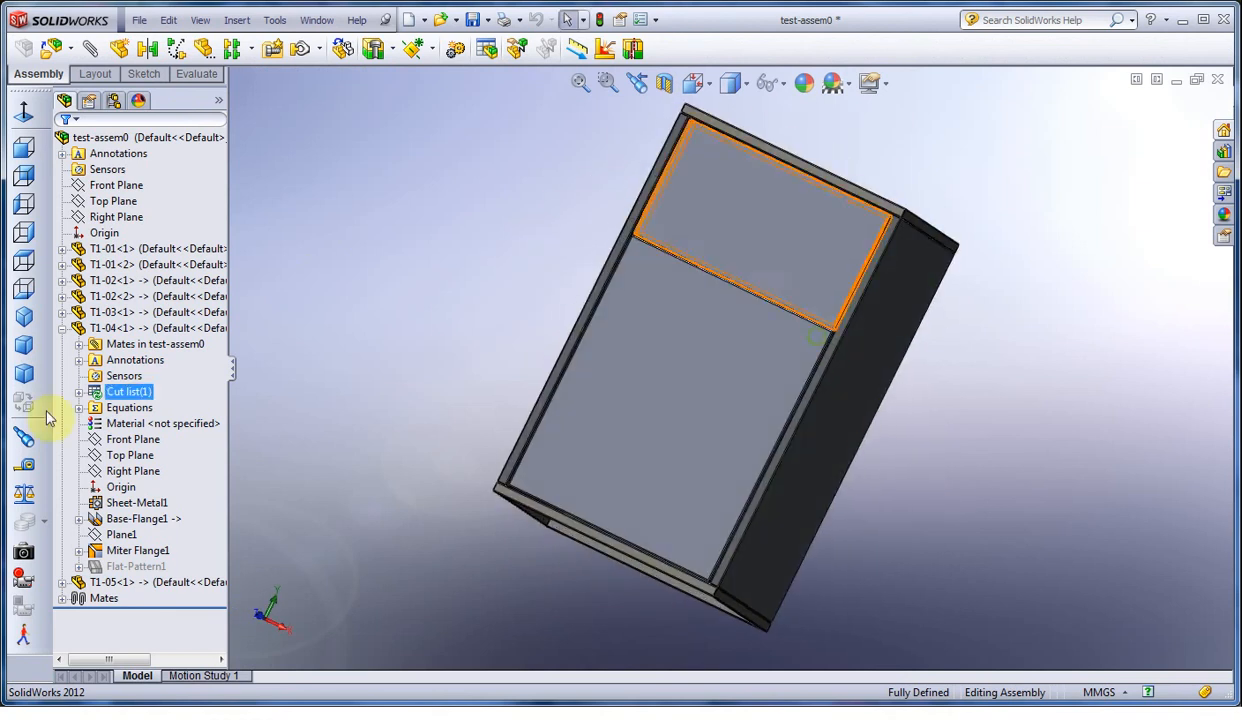
left_click(22, 374)
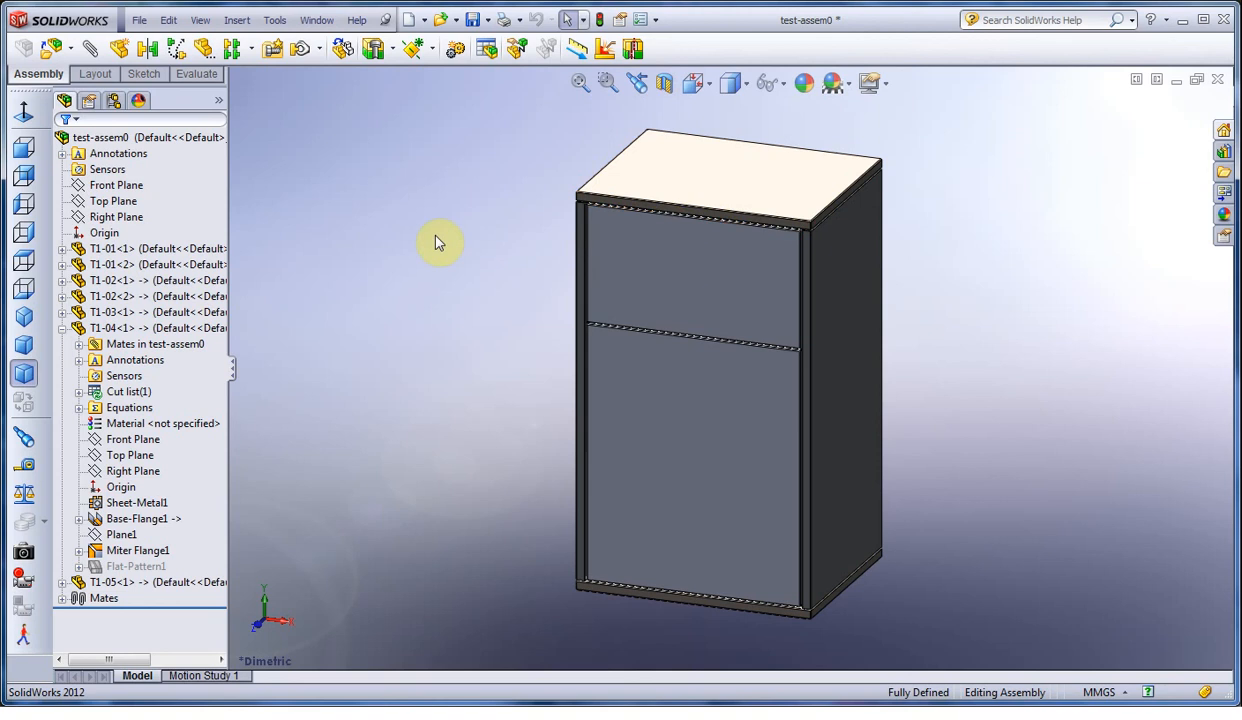
left_click(62, 328)
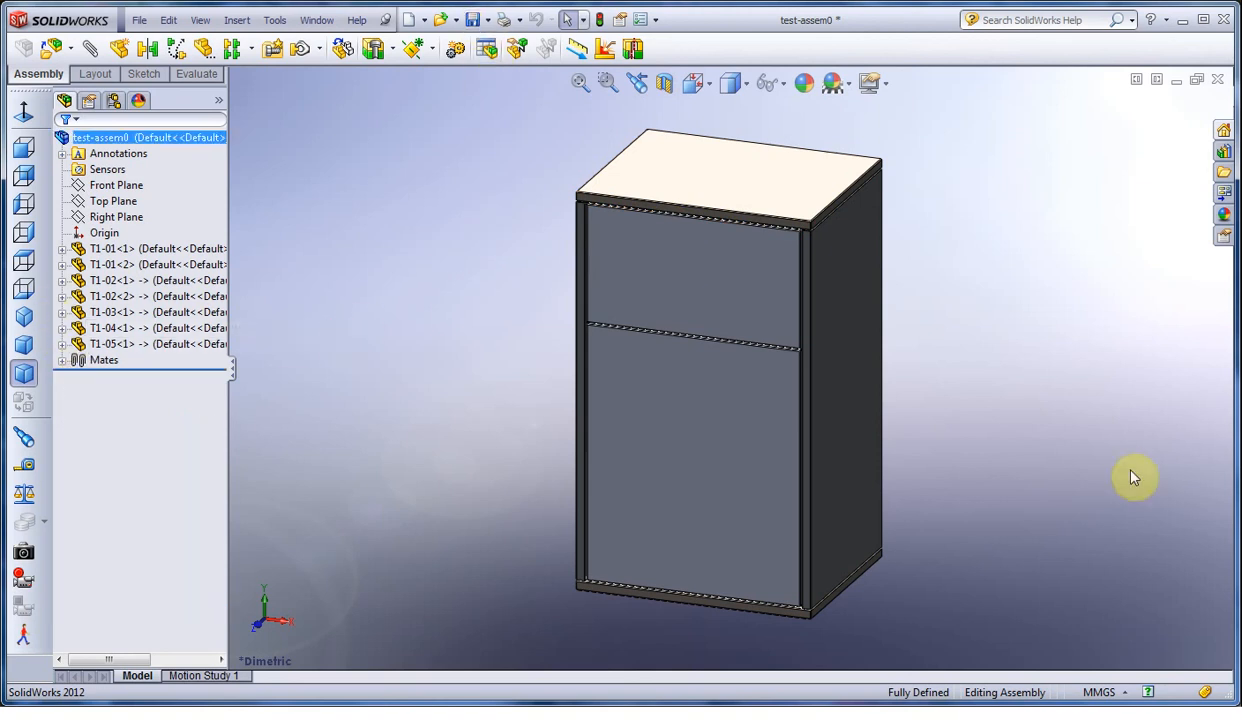